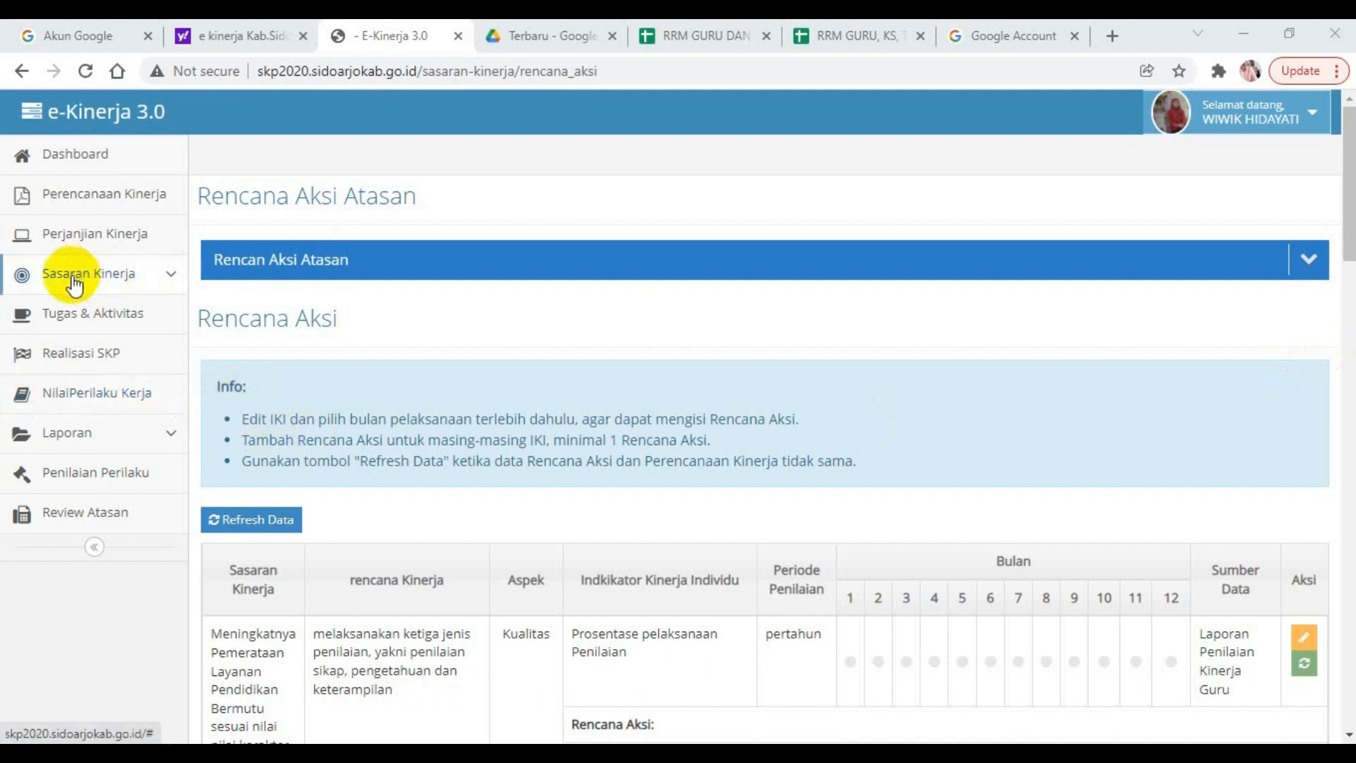
Open the Rencana Aksi page under Sasaran Kinerja and examine its performance plans, individual indicators and monthly columns.
left_click(171, 278)
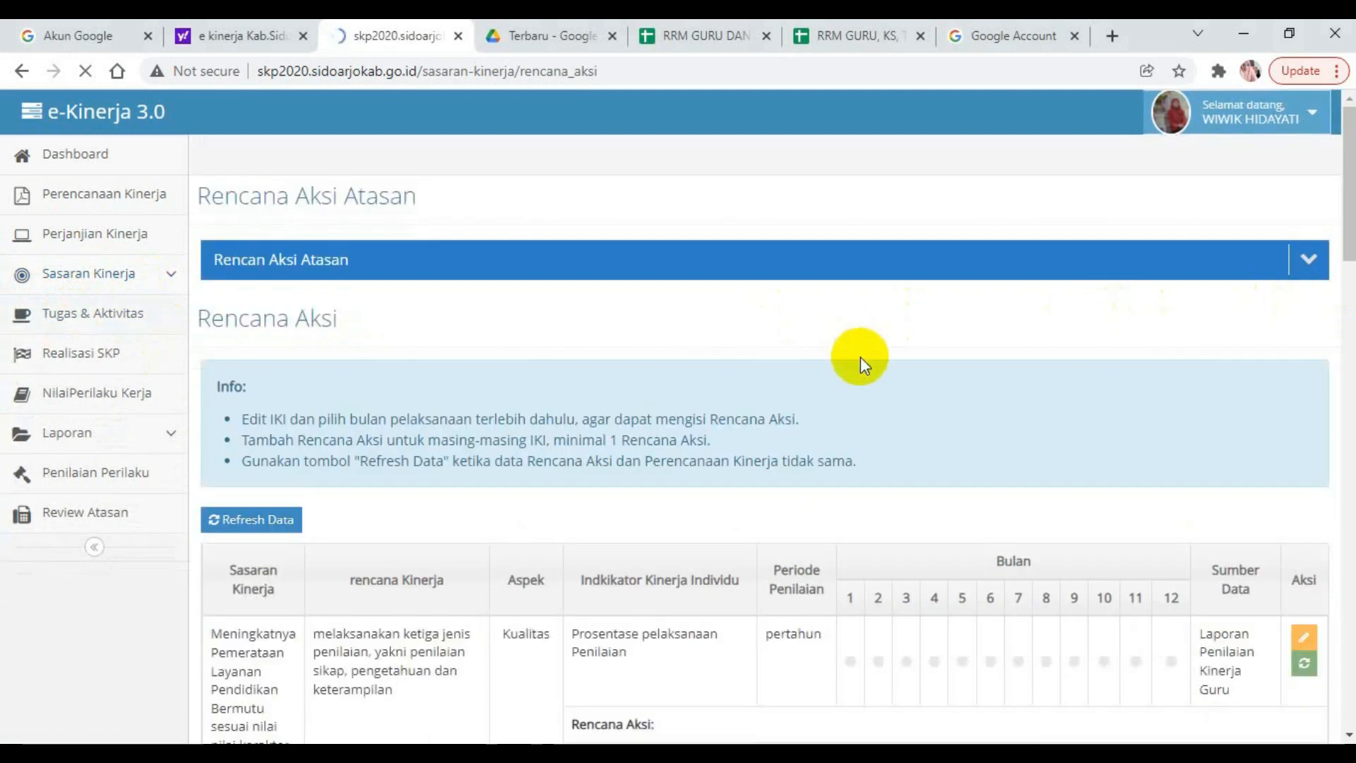
left_click_drag(1349, 215, 1347, 273)
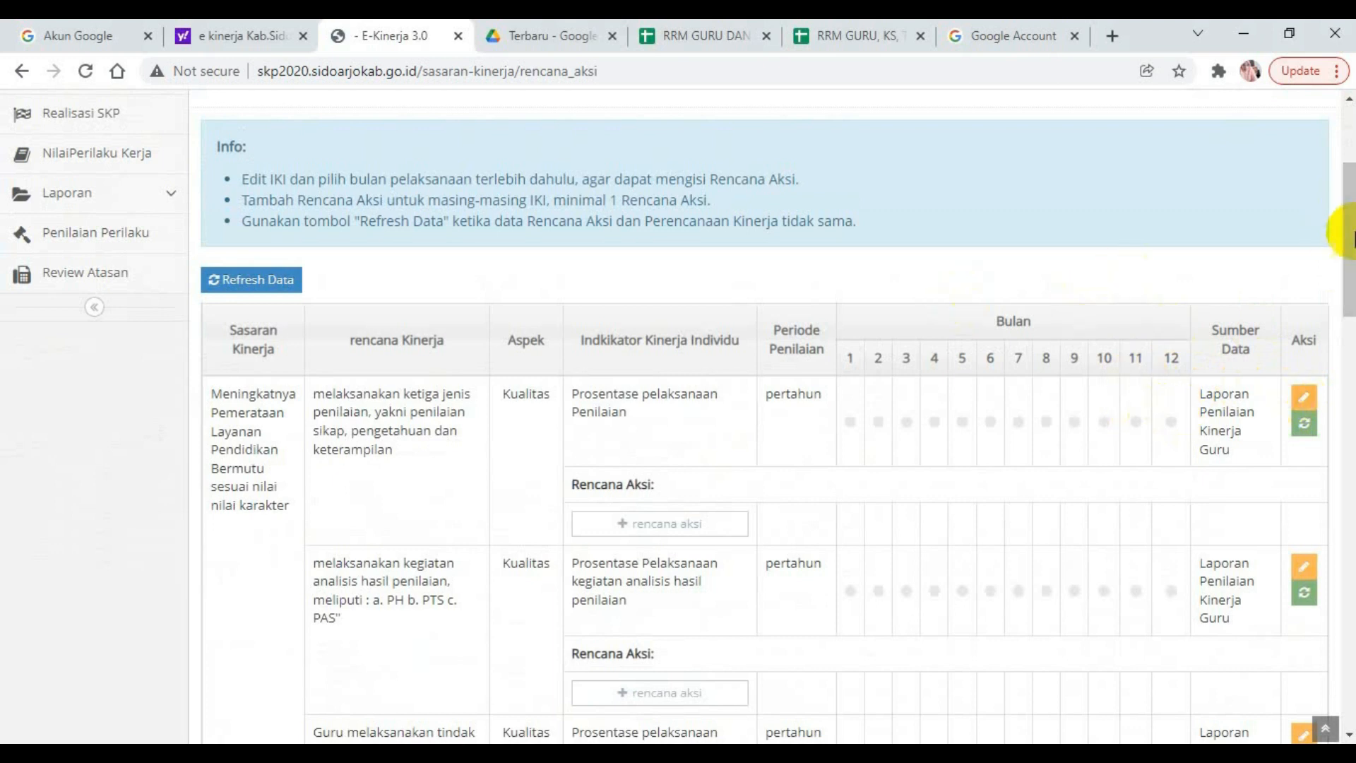
left_click_drag(1348, 233, 1249, 19)
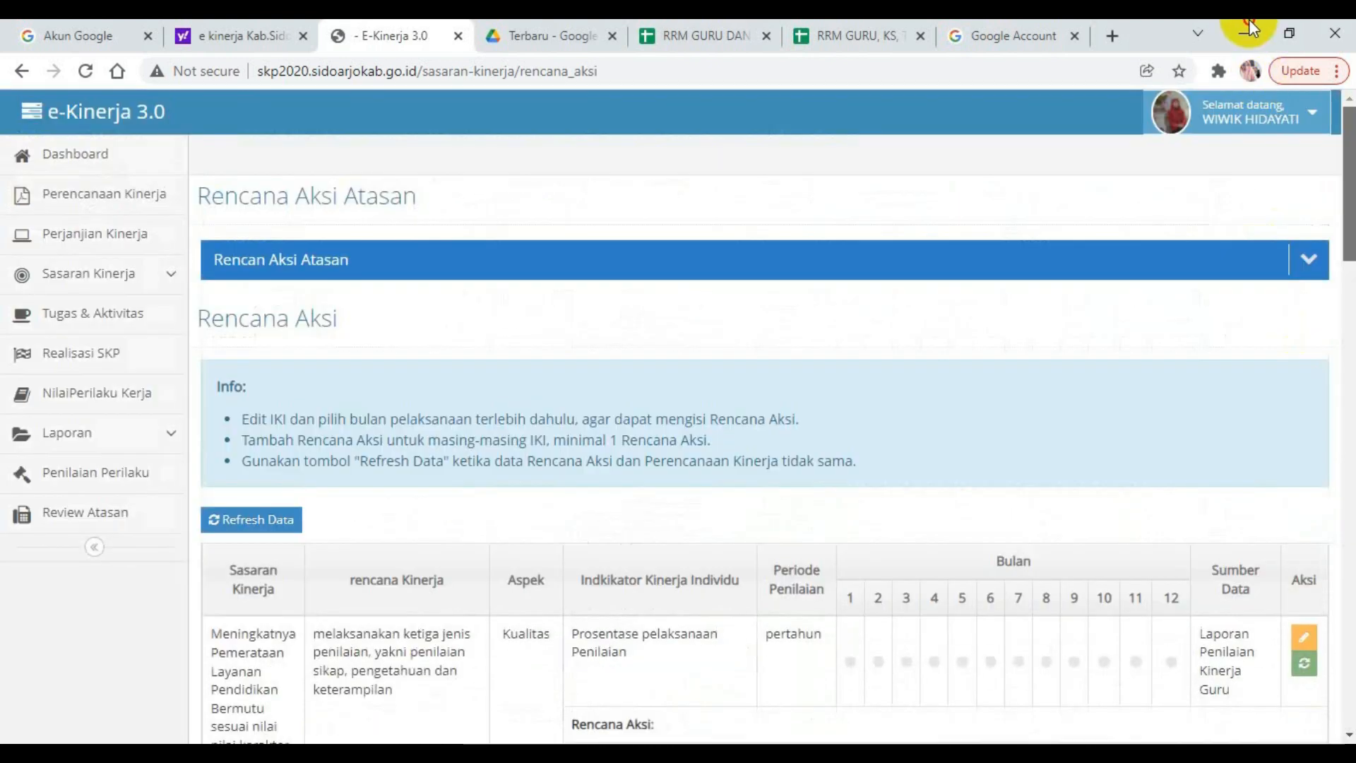
left_click(135, 206)
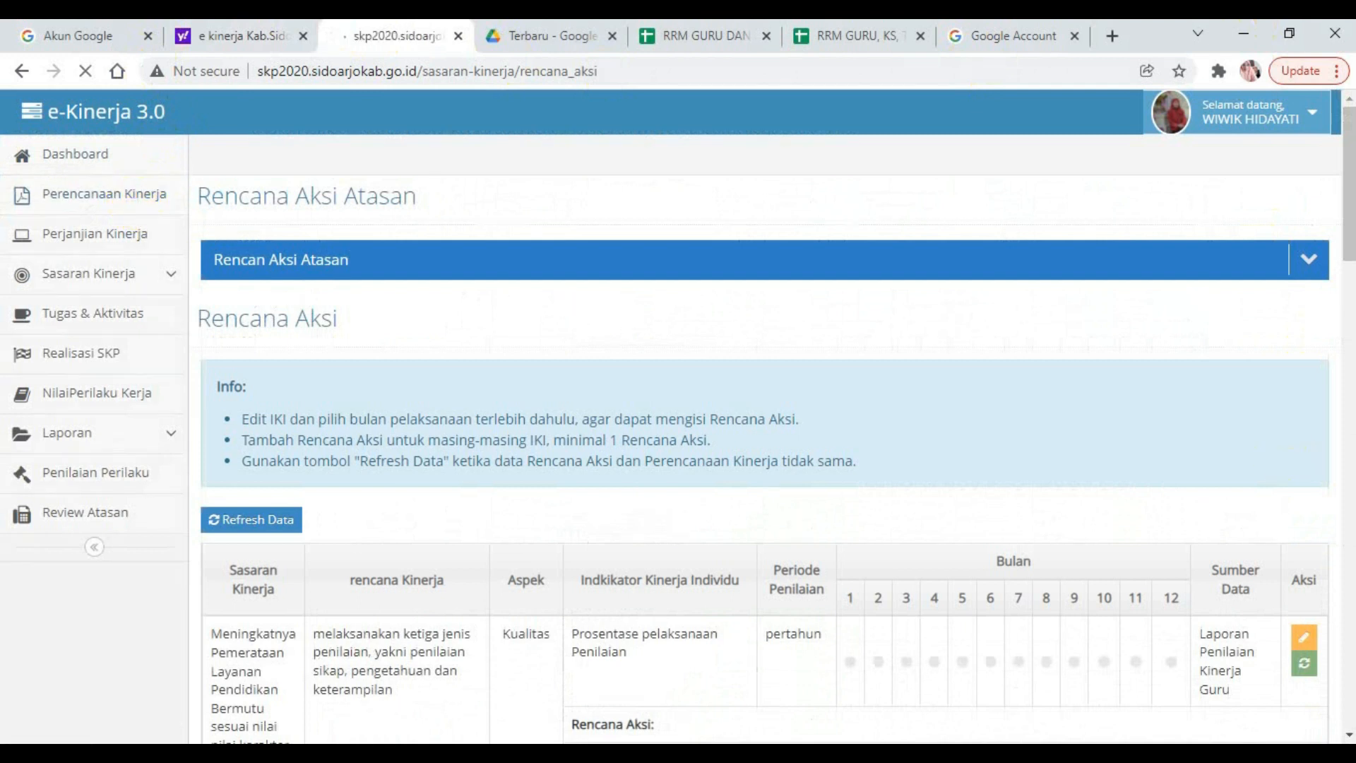
left_click_drag(1347, 230, 1290, 713)
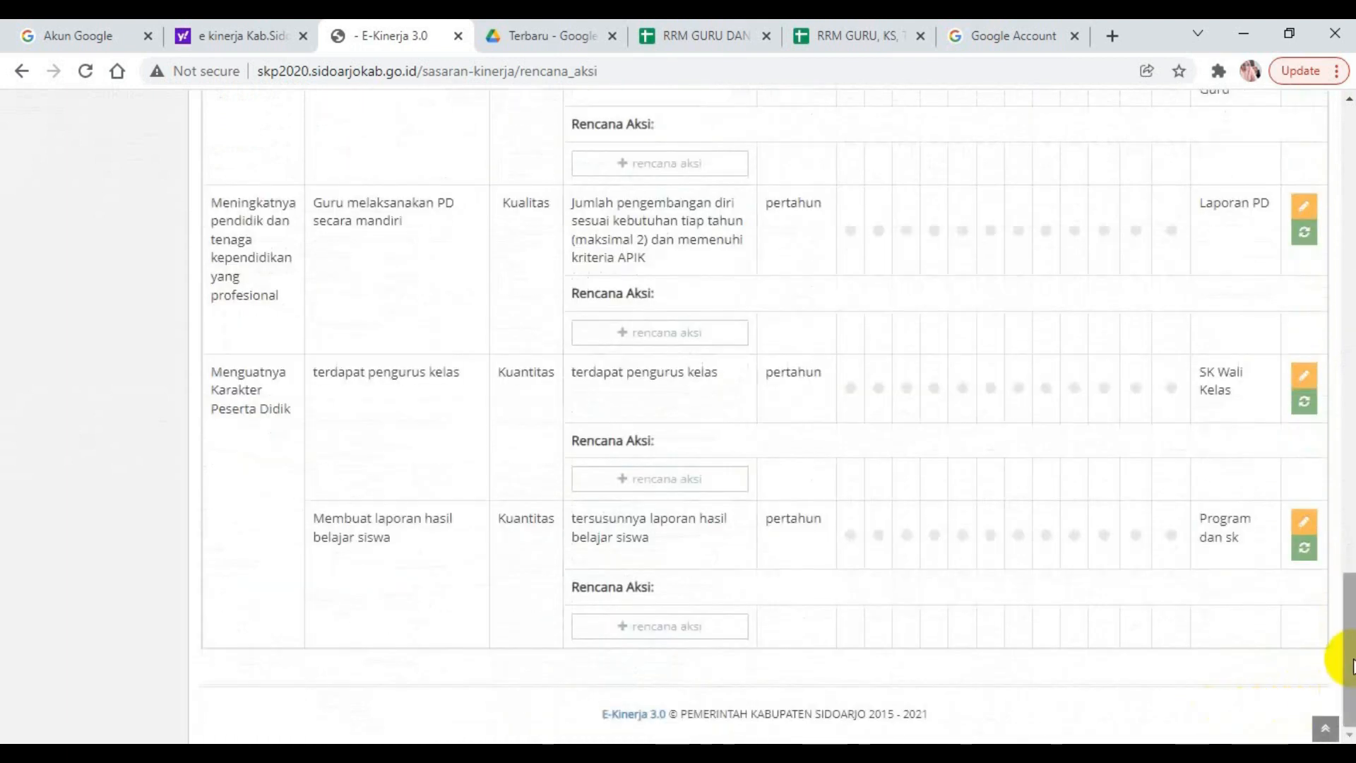
left_click_drag(1350, 657, 1345, 255)
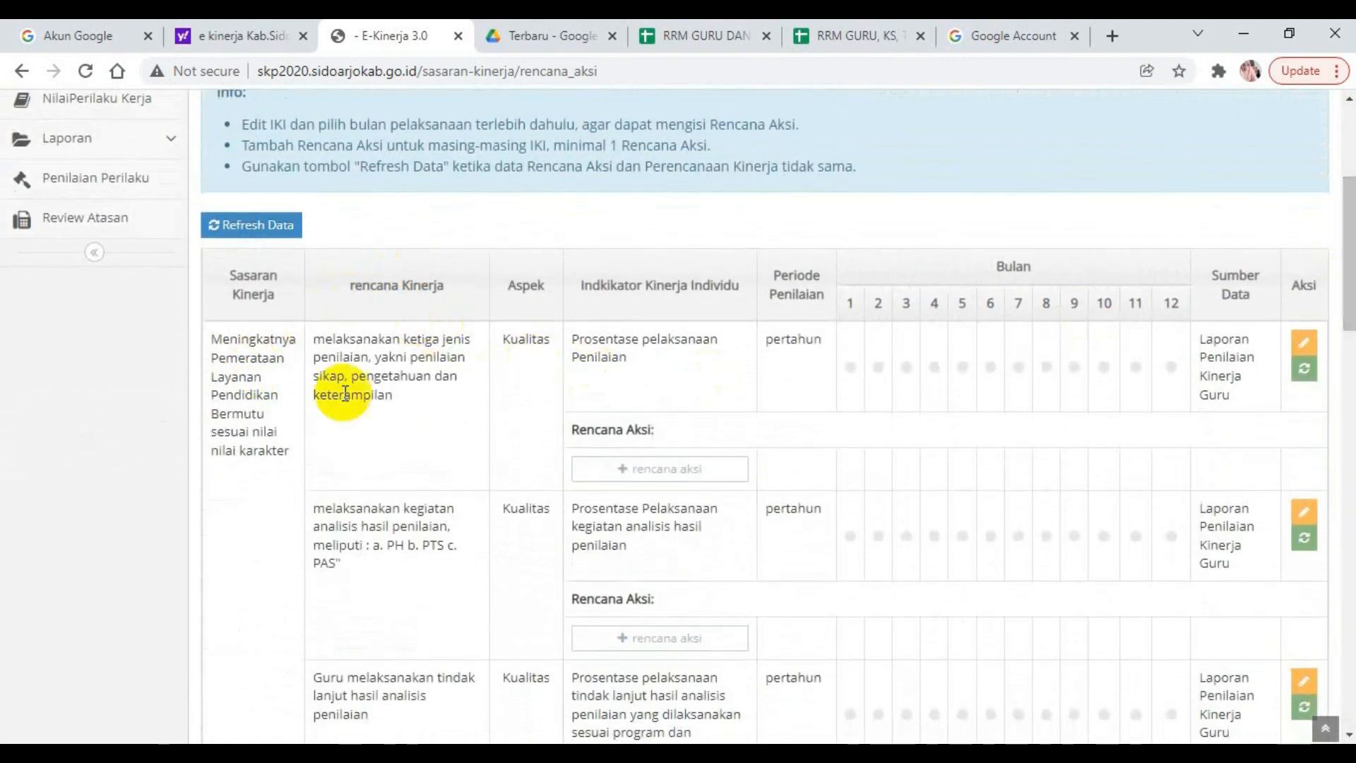
mouse_move(1350, 264)
left_mouse_down()
mouse_move(1349, 211)
mouse_move(1349, 239)
left_mouse_up()
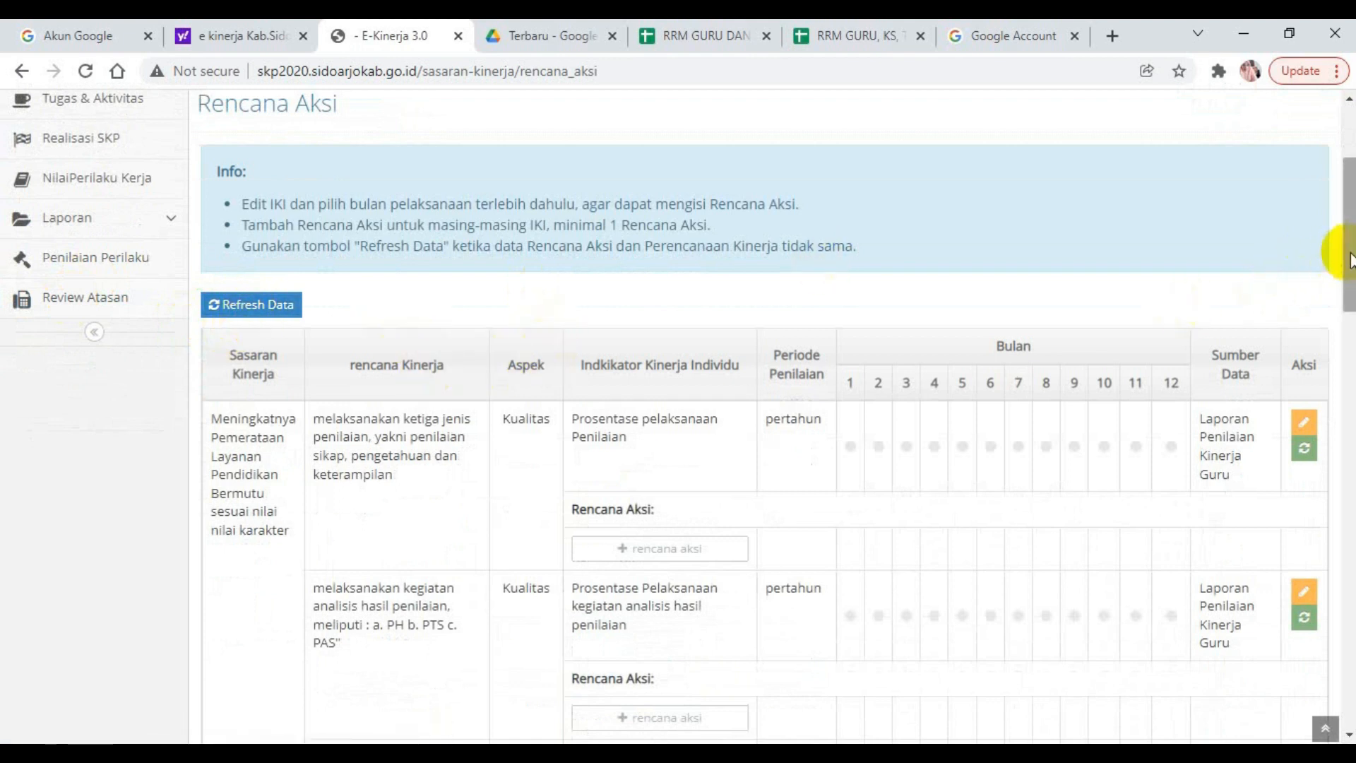
left_click_drag(1350, 258, 1349, 297)
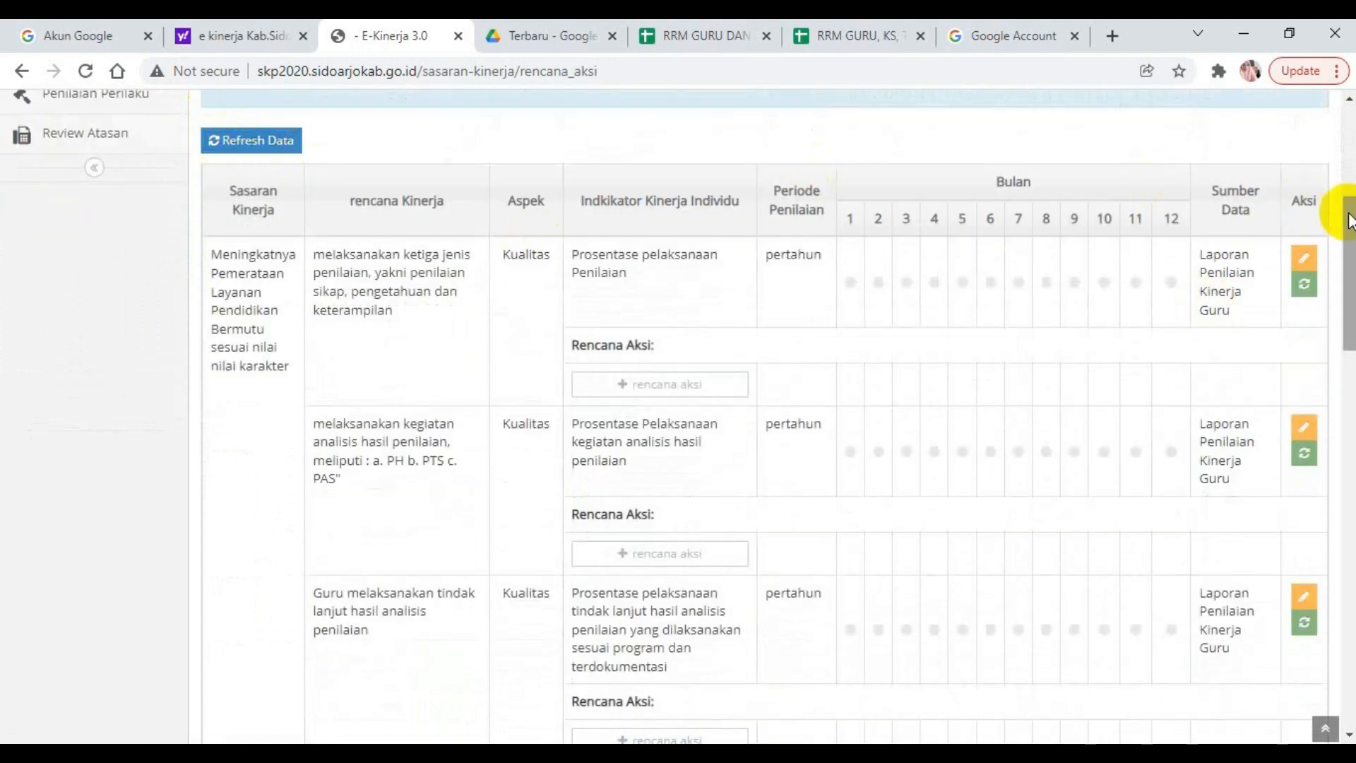
mouse_move(1346, 248)
left_mouse_down()
mouse_move(1351, 325)
mouse_move(1349, 247)
left_mouse_up()
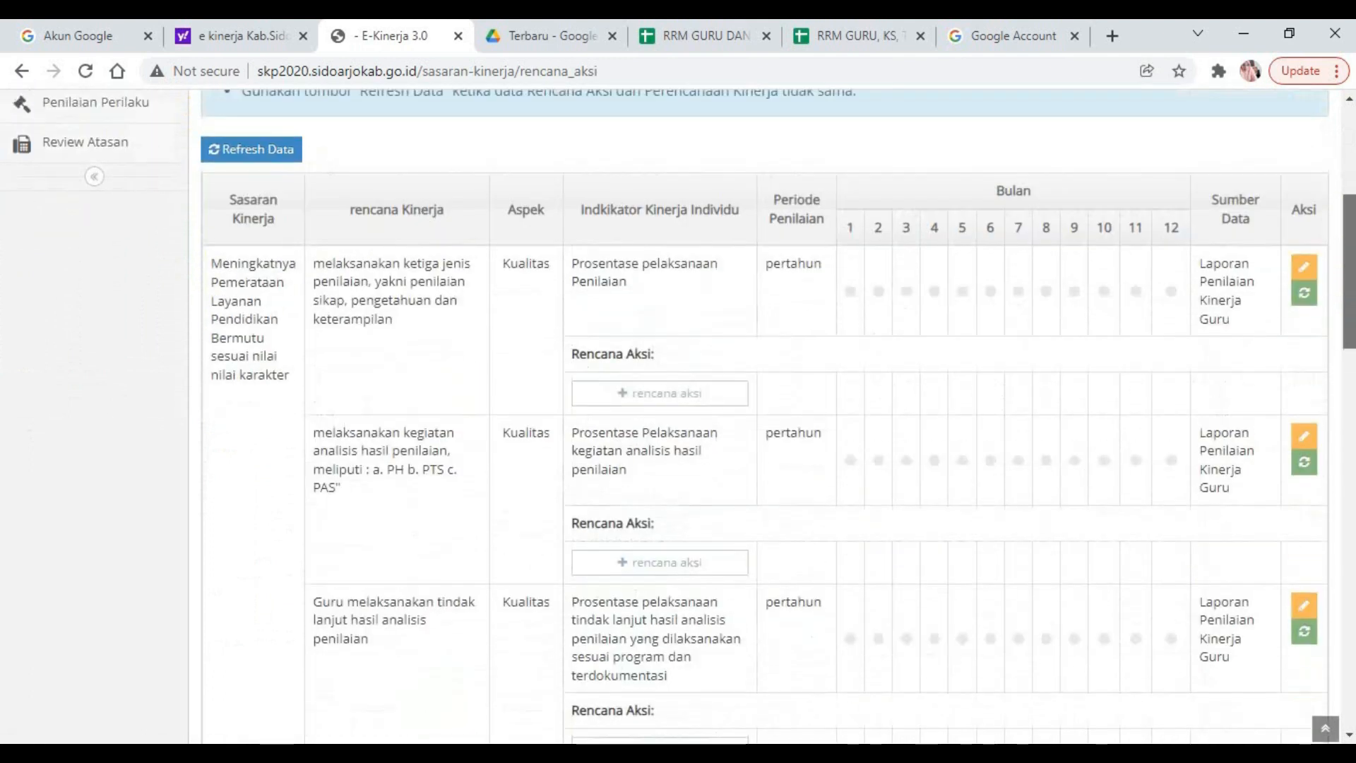
left_click(1305, 268)
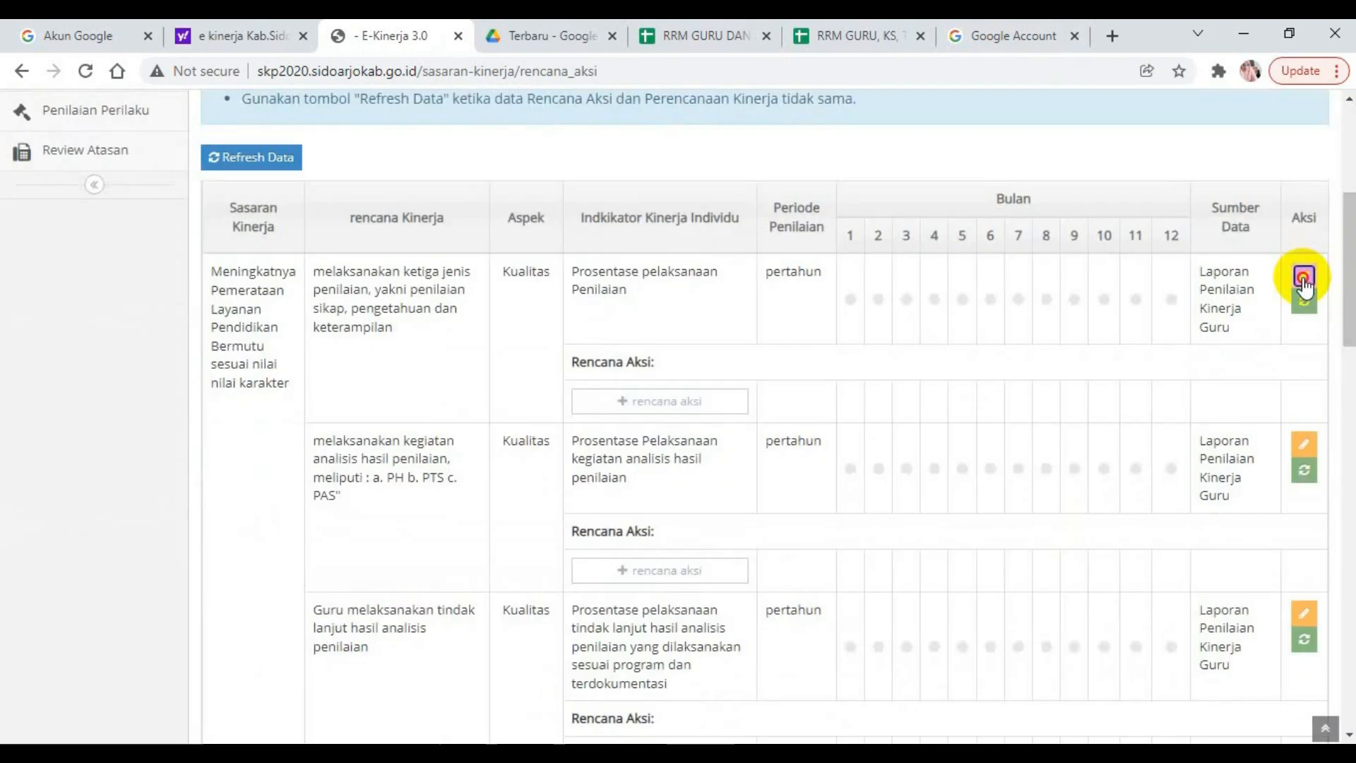
left_click(1302, 277)
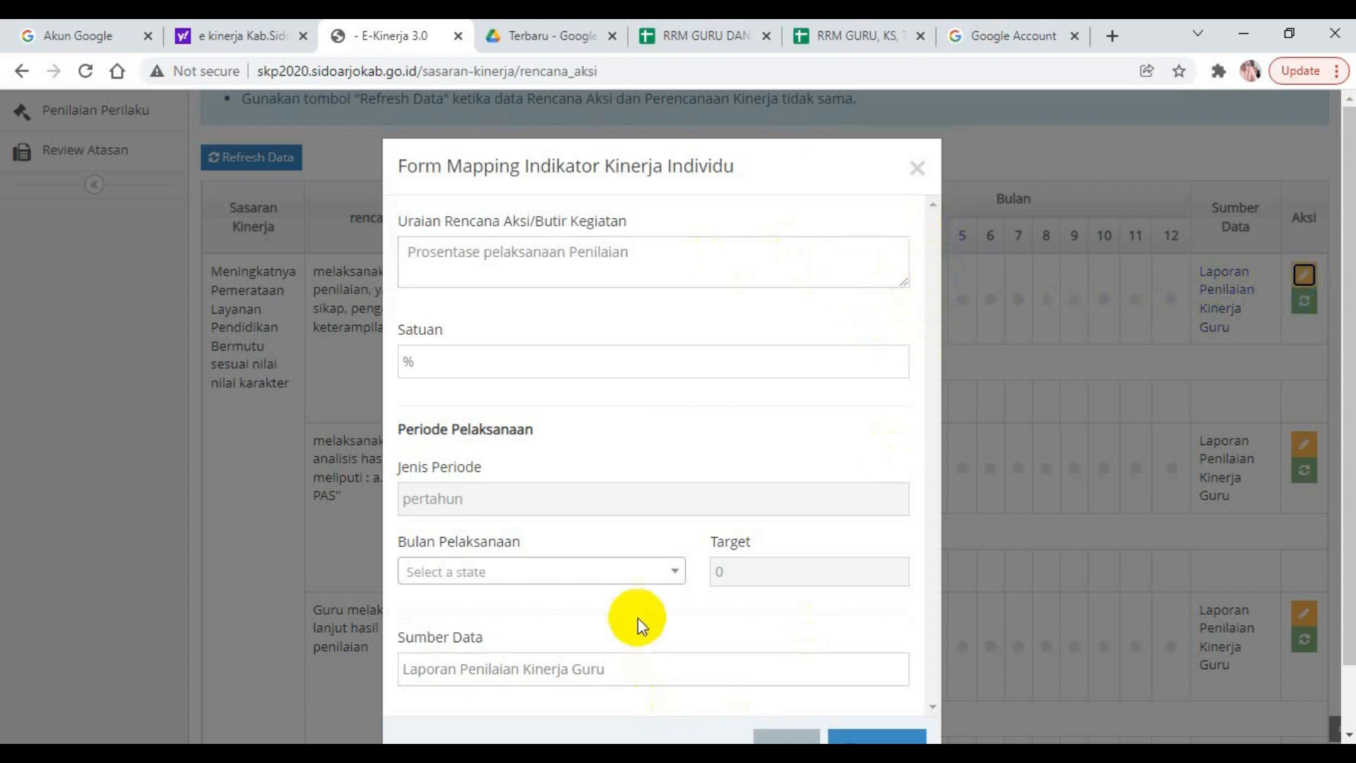
left_click(677, 576)
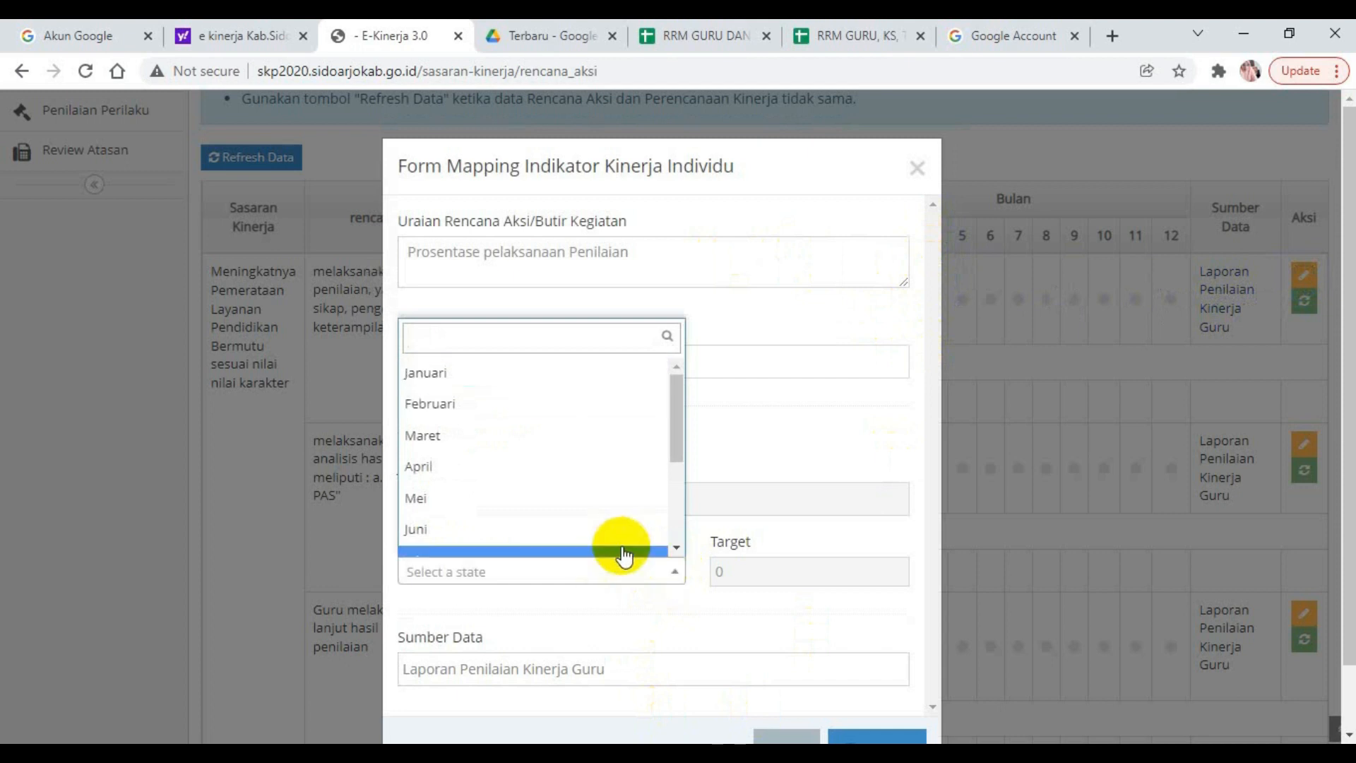
left_click(943, 425)
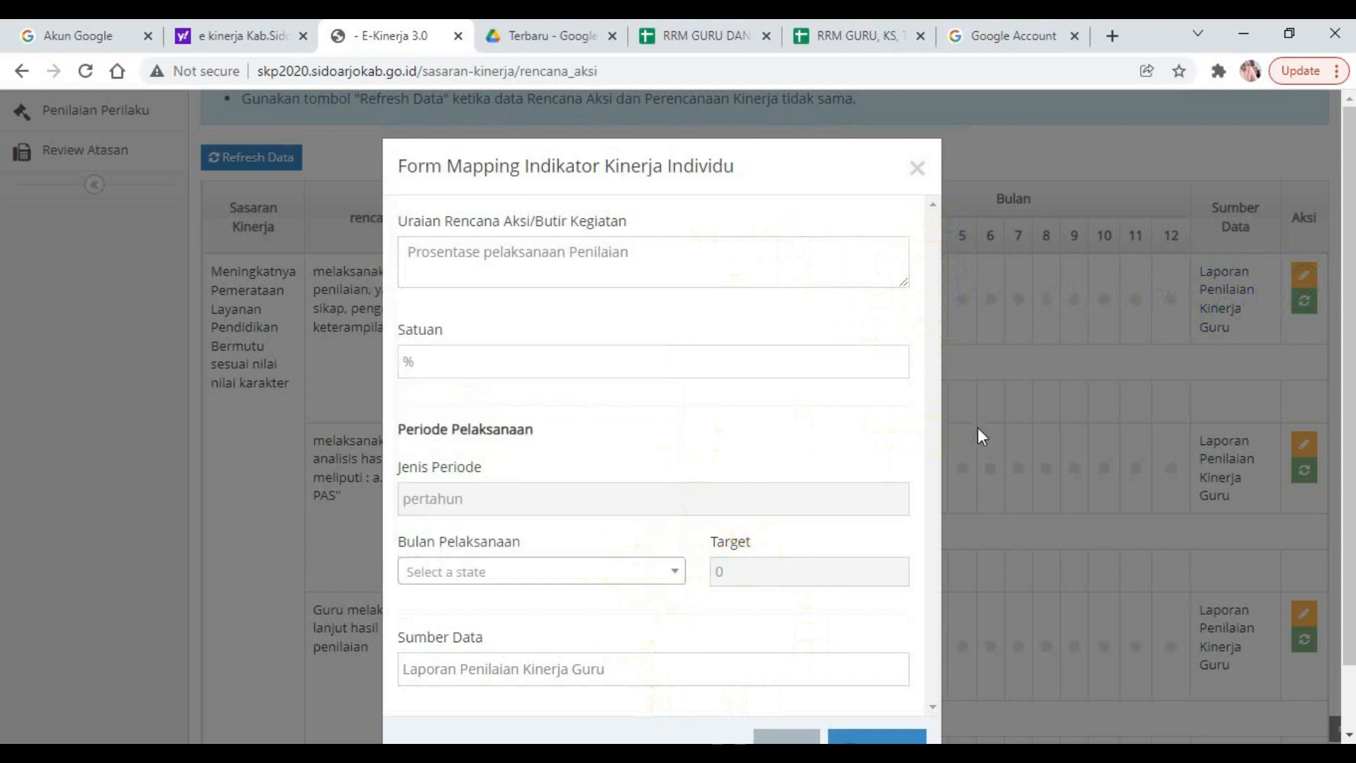
left_click(978, 426)
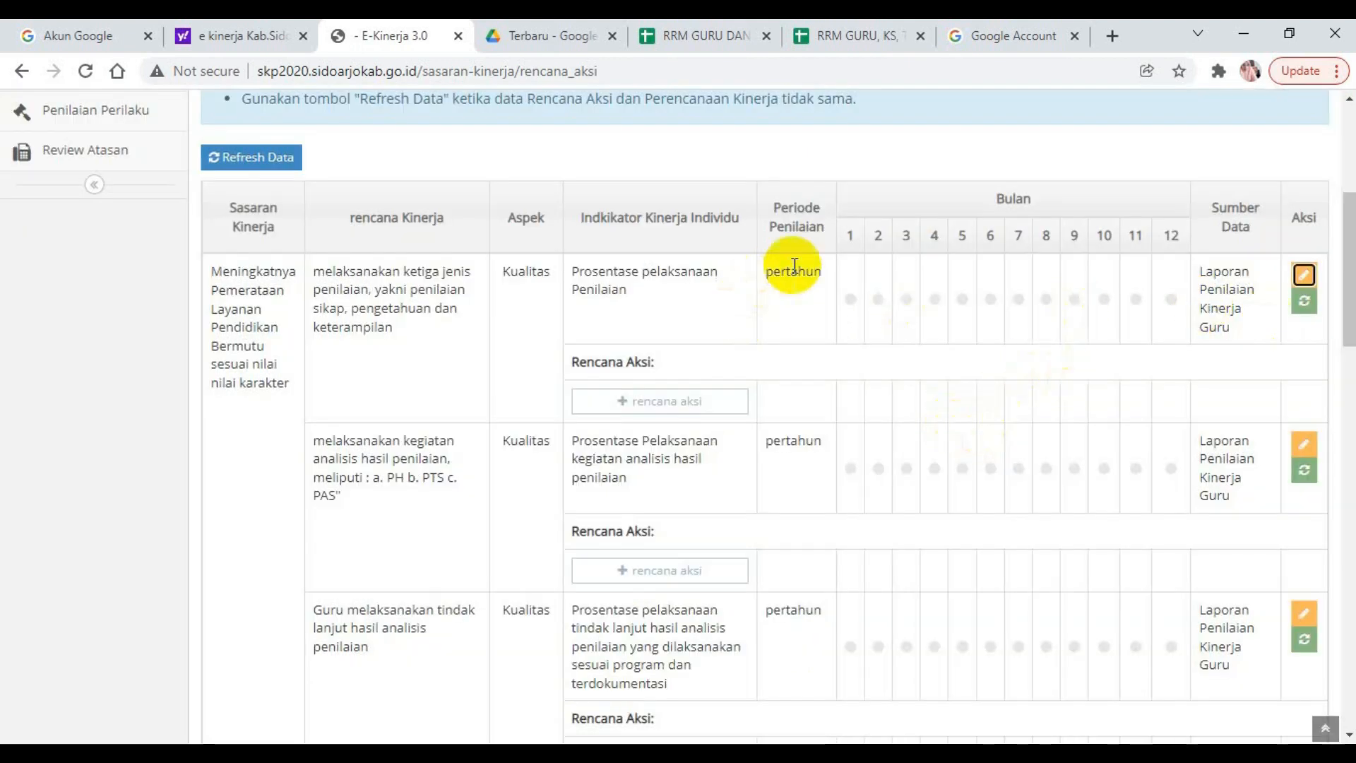
Set the Bulan Pelaksanaan of the indicator "Prosentase pelaksanaan Penilaian" to Desember and save the mapping form.
left_click(1303, 276)
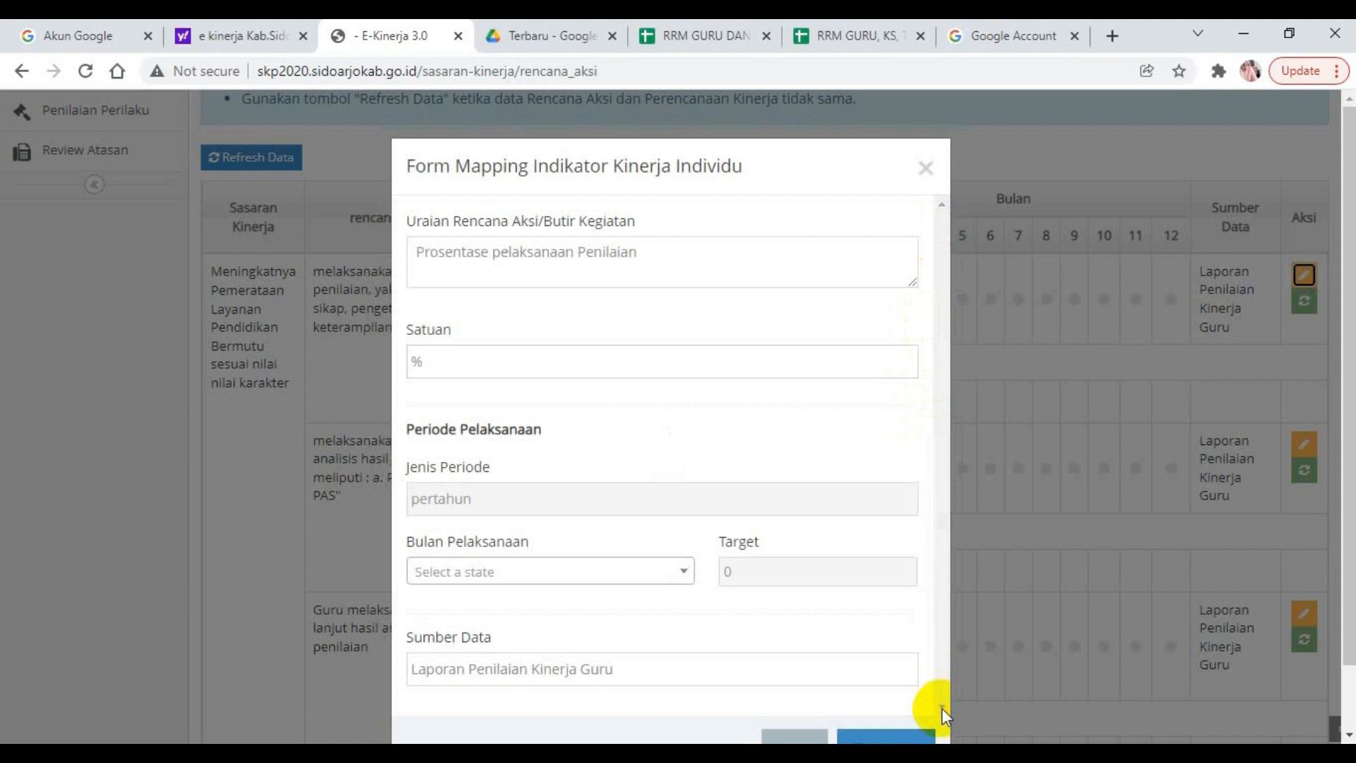
left_click(685, 576)
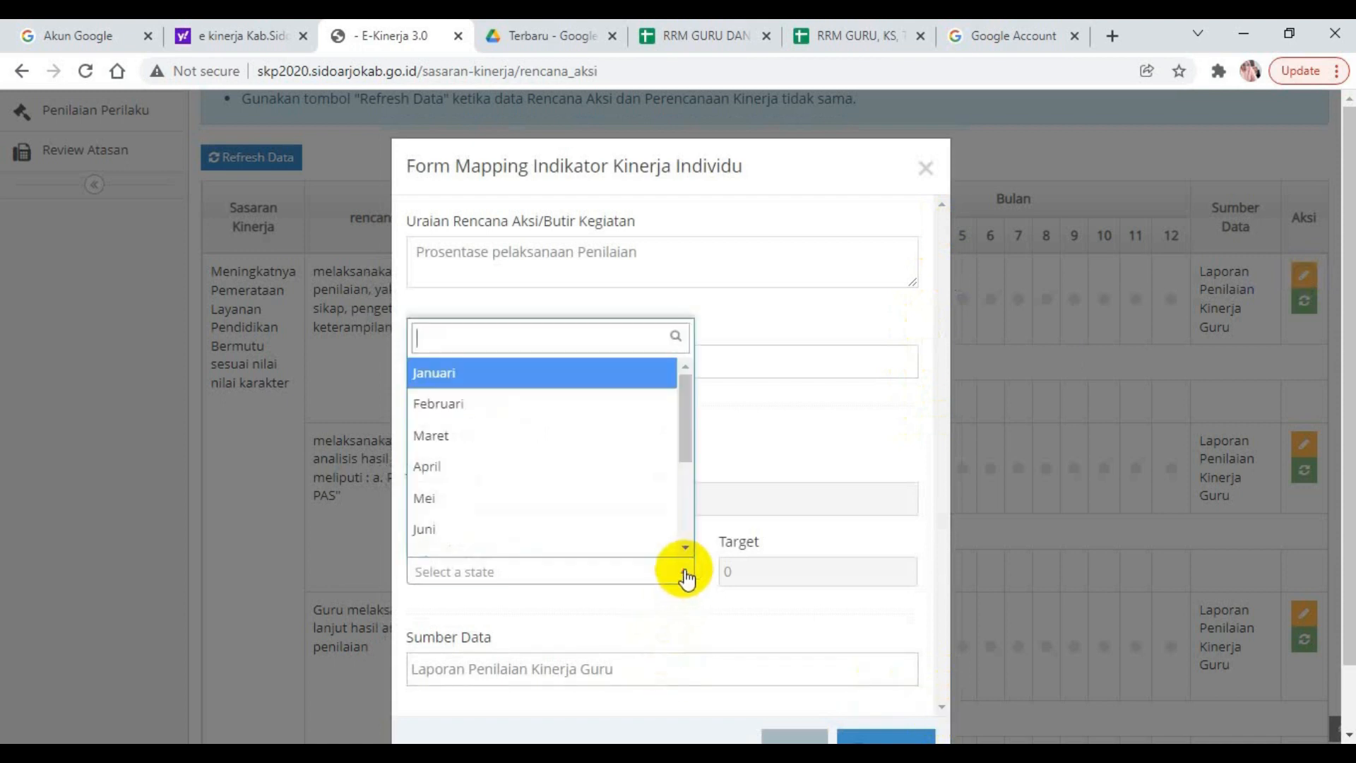
left_click_drag(681, 417, 688, 526)
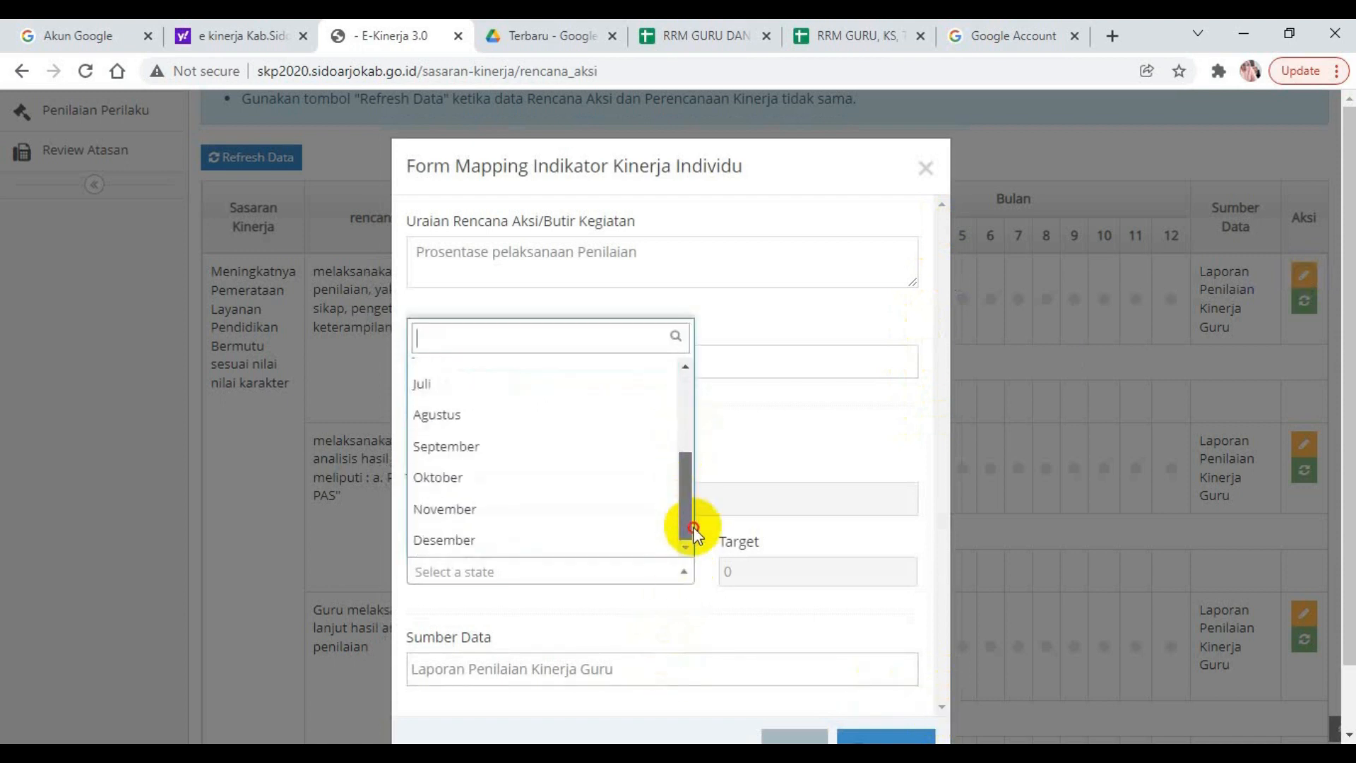
left_click(456, 556)
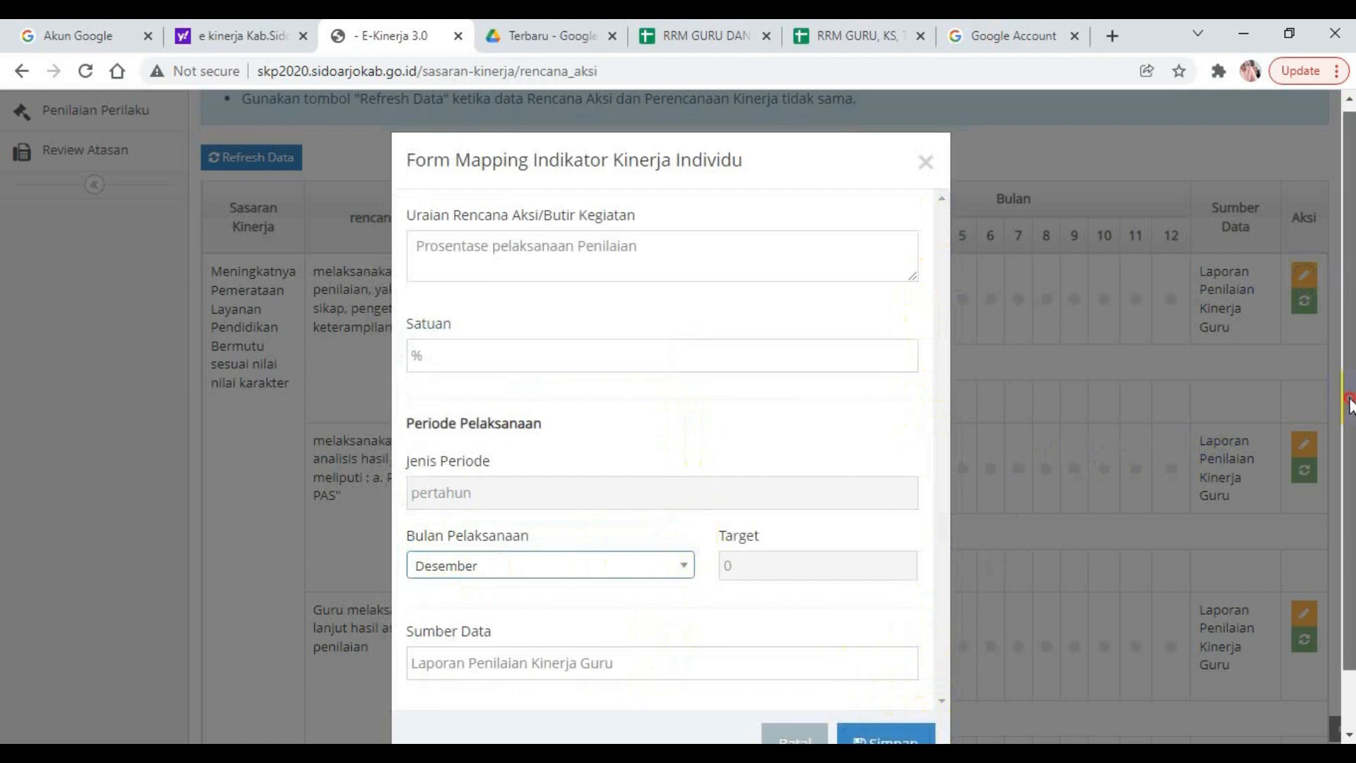
scroll(1349, 406, "down", 1)
left_click(881, 677)
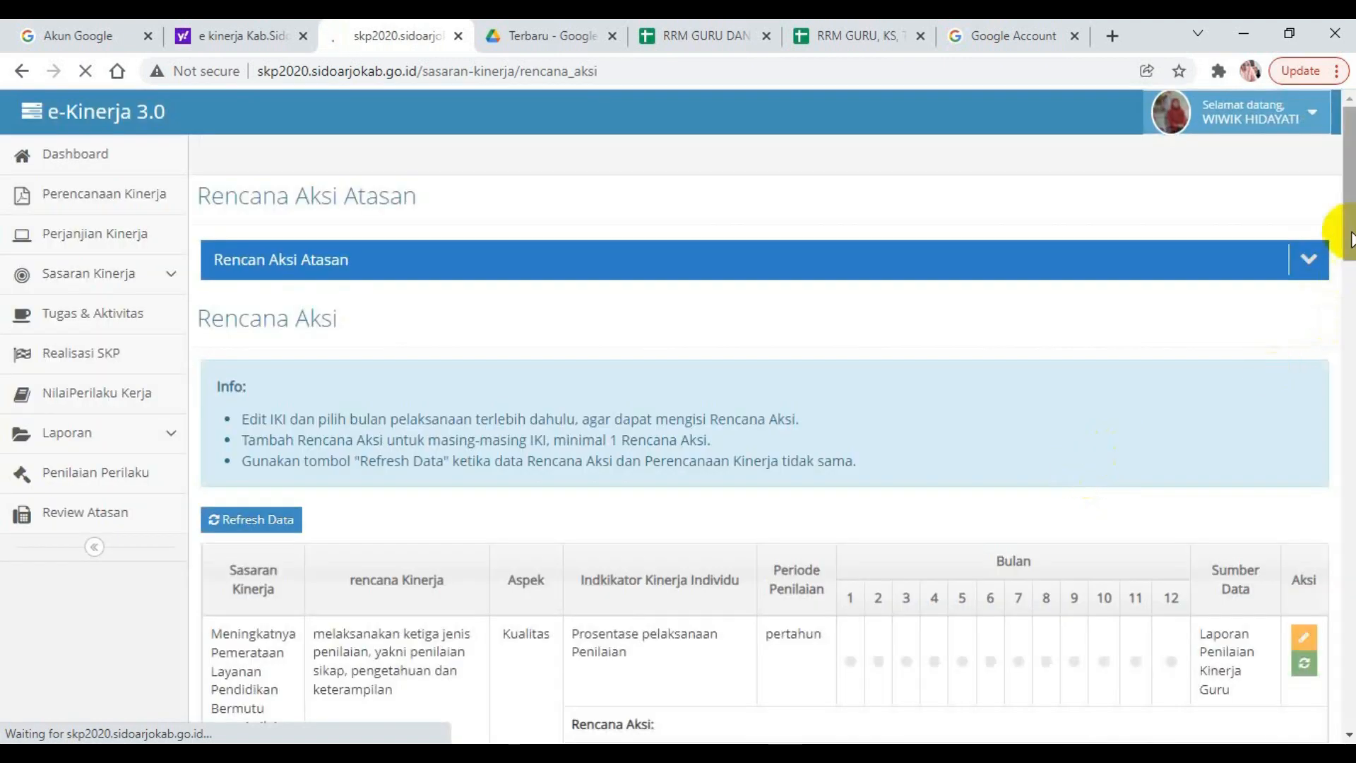
Set the Bulan Pelaksanaan of the indicator "Prosentase Pelaksanaan kegiatan analisis hasil penilaian" to Desember and save it.
left_click_drag(1351, 233, 1352, 351)
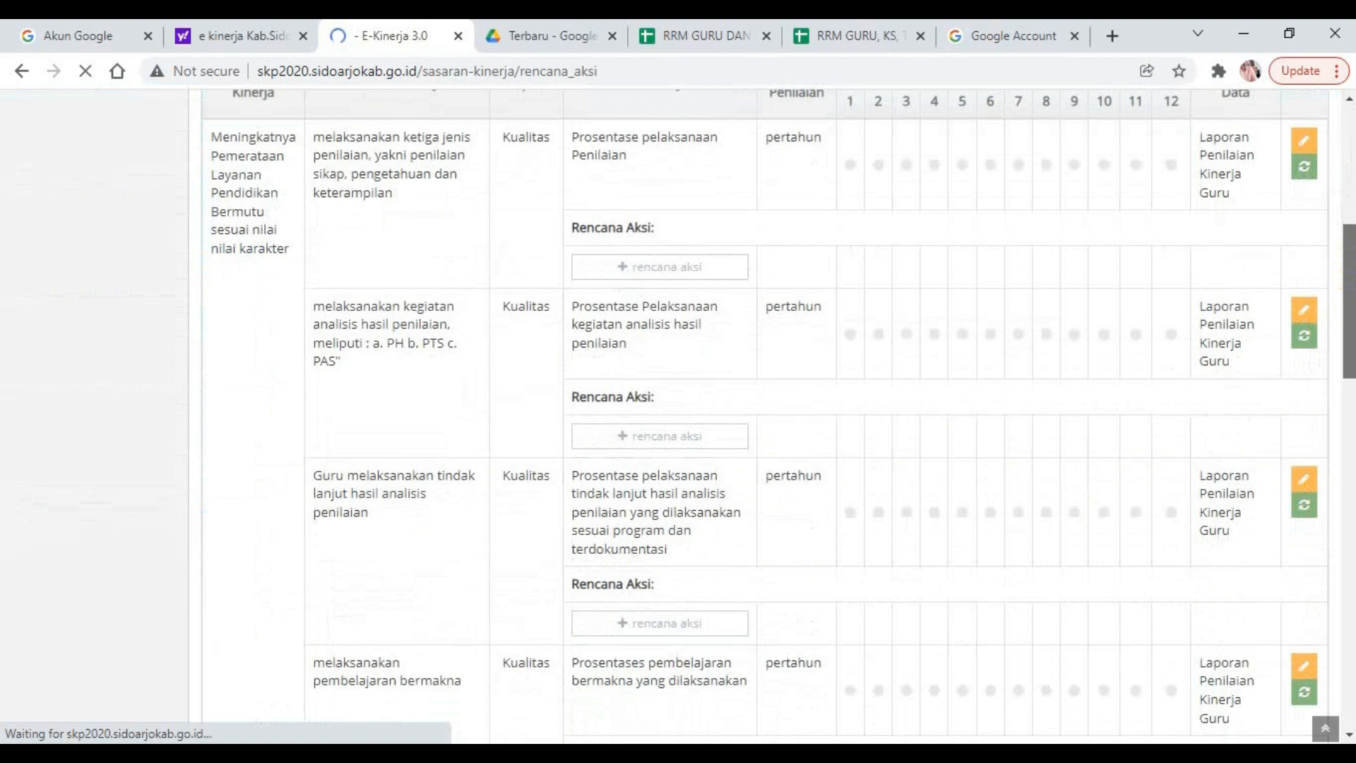
left_click(1305, 313)
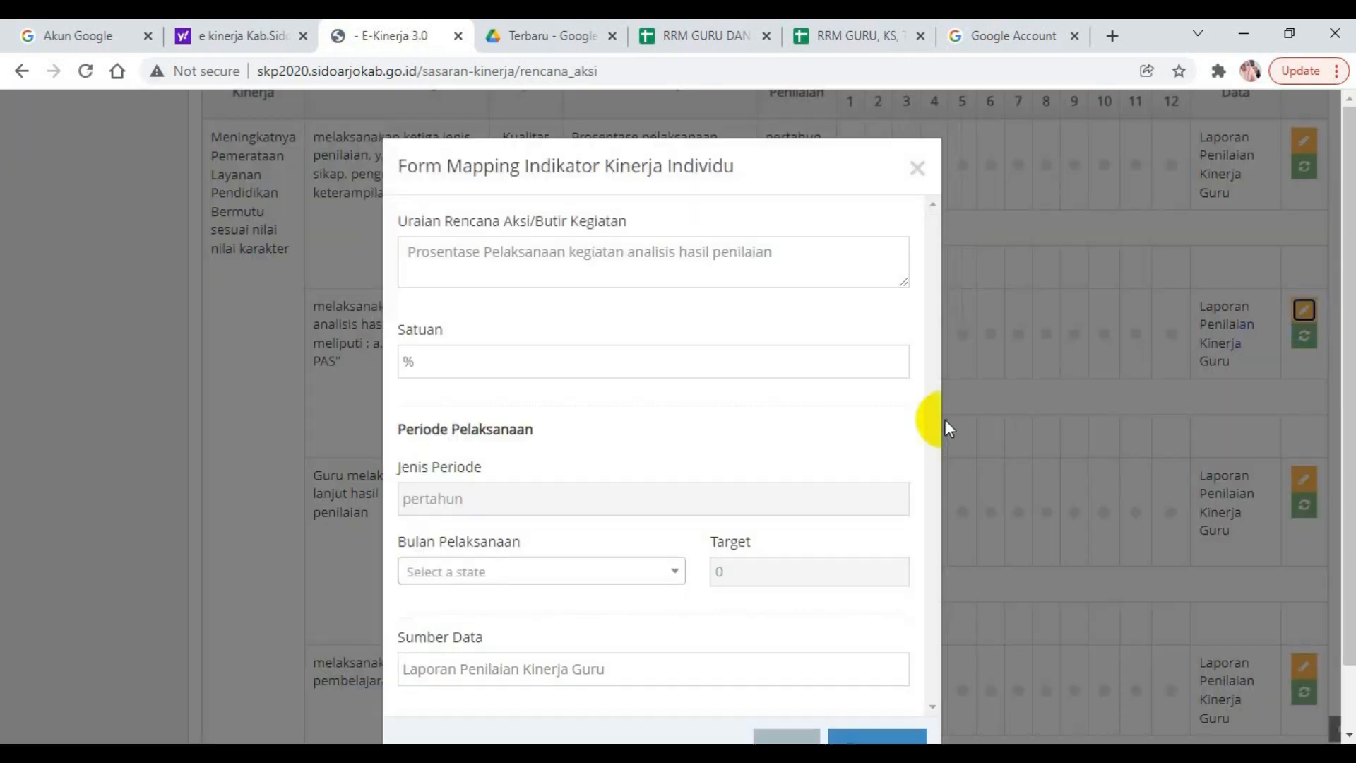
left_click(674, 569)
left_click_drag(678, 443, 672, 548)
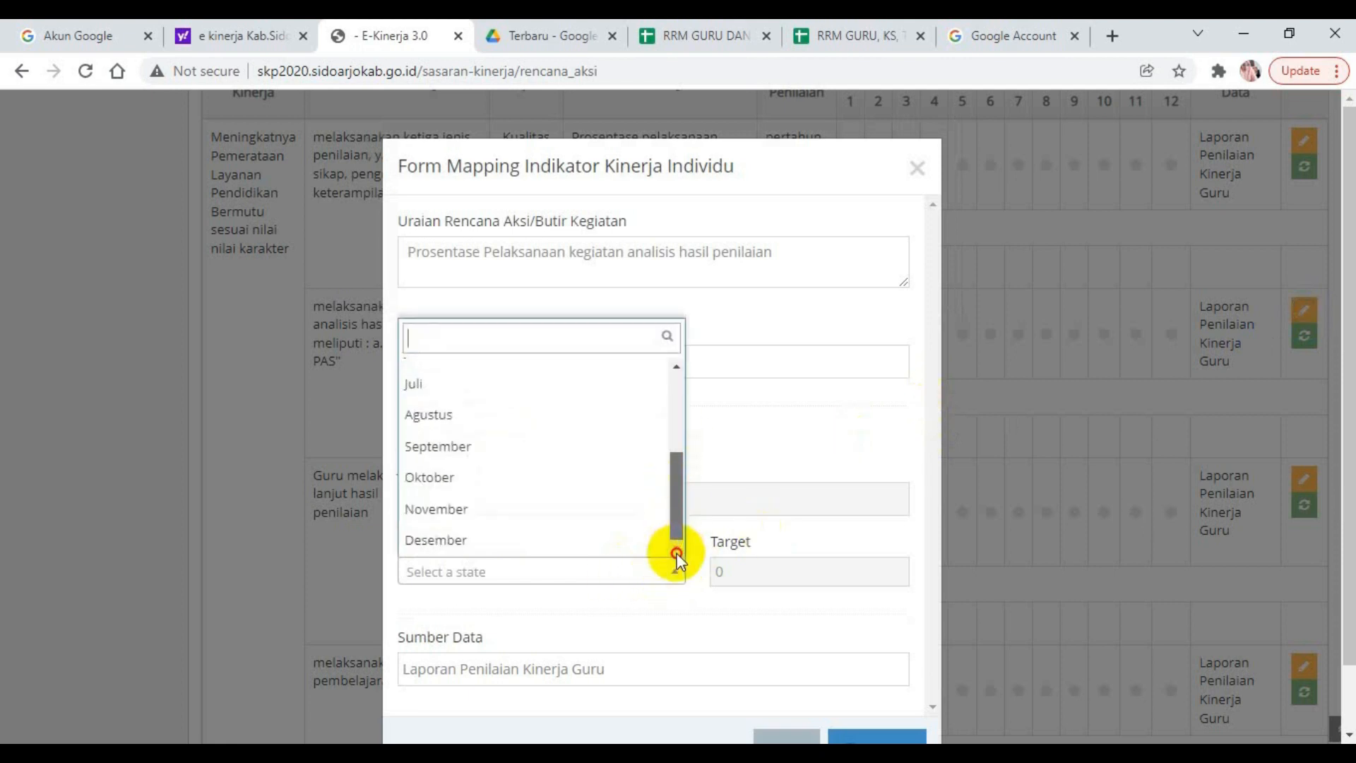
left_click(495, 540)
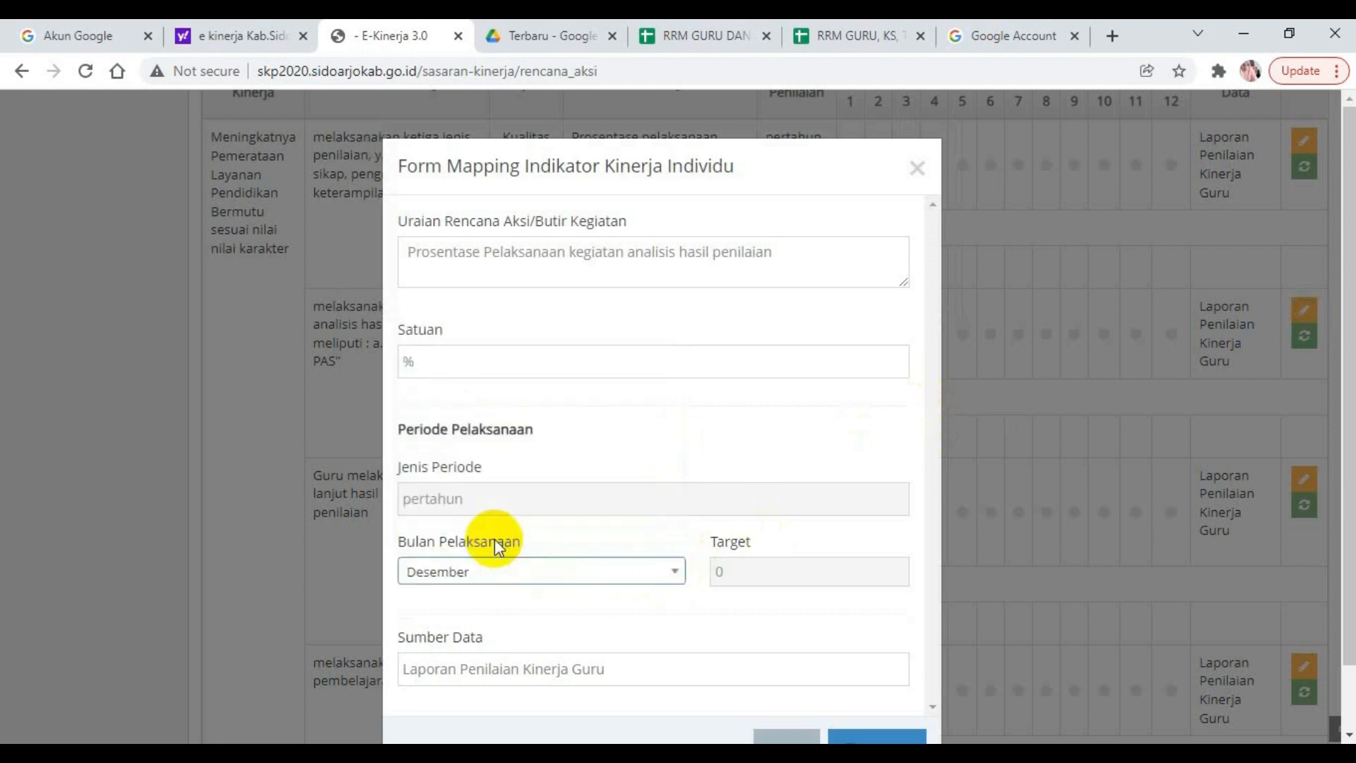
left_click(757, 570)
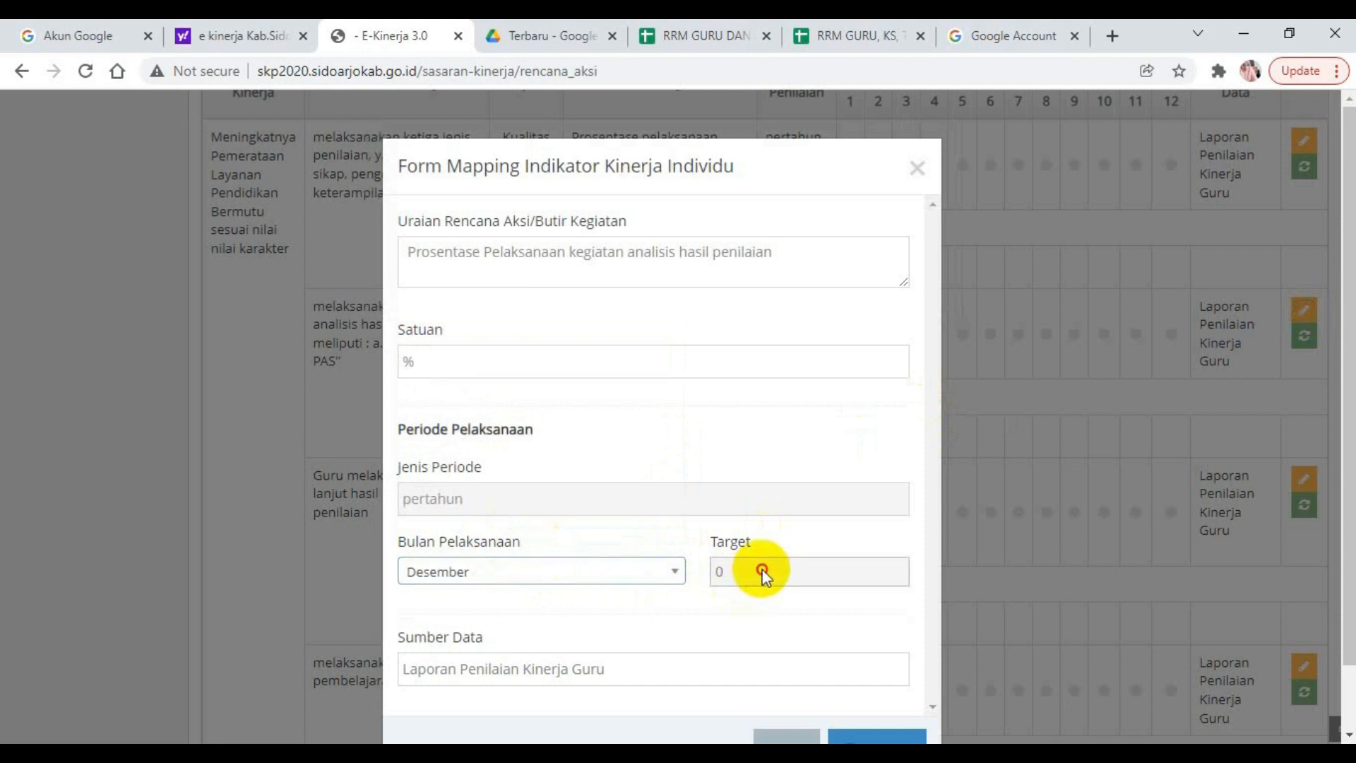
scroll(743, 497, "down", 1)
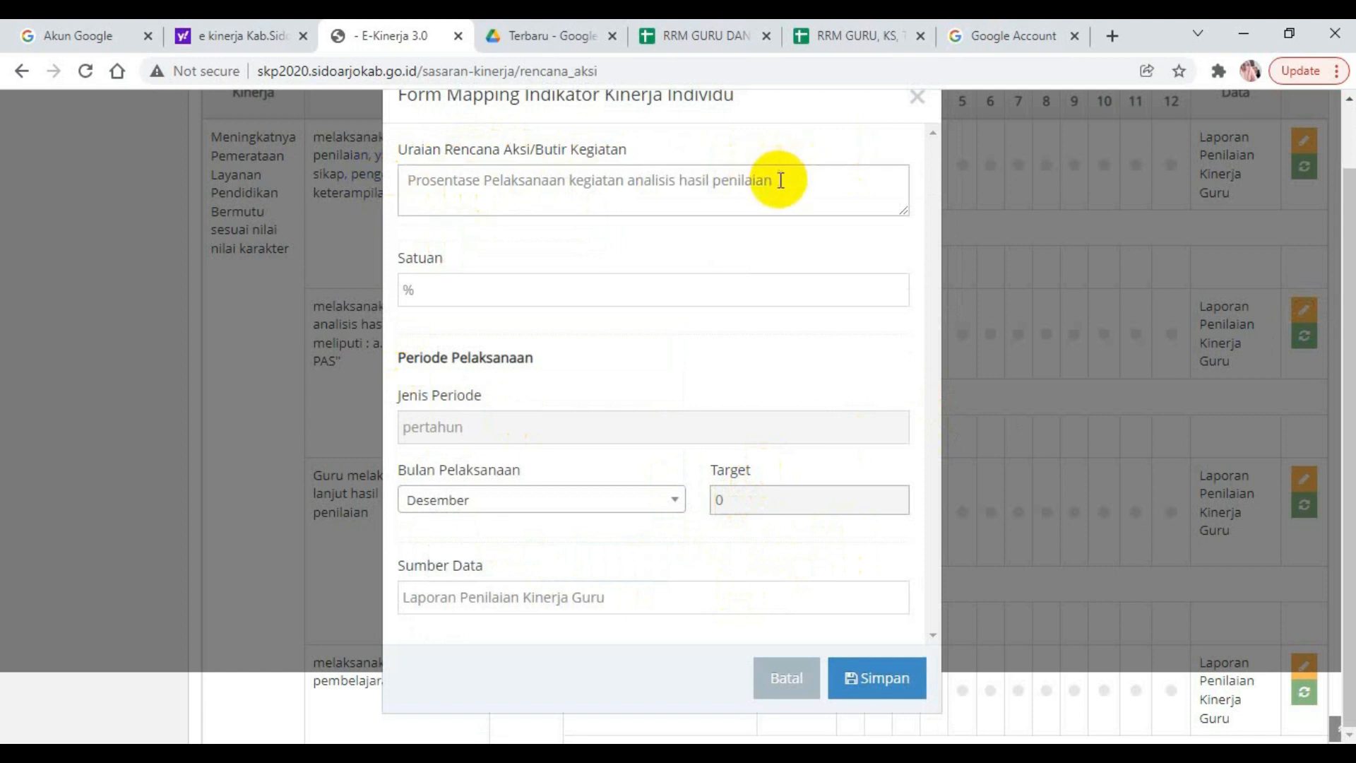
left_click(882, 682)
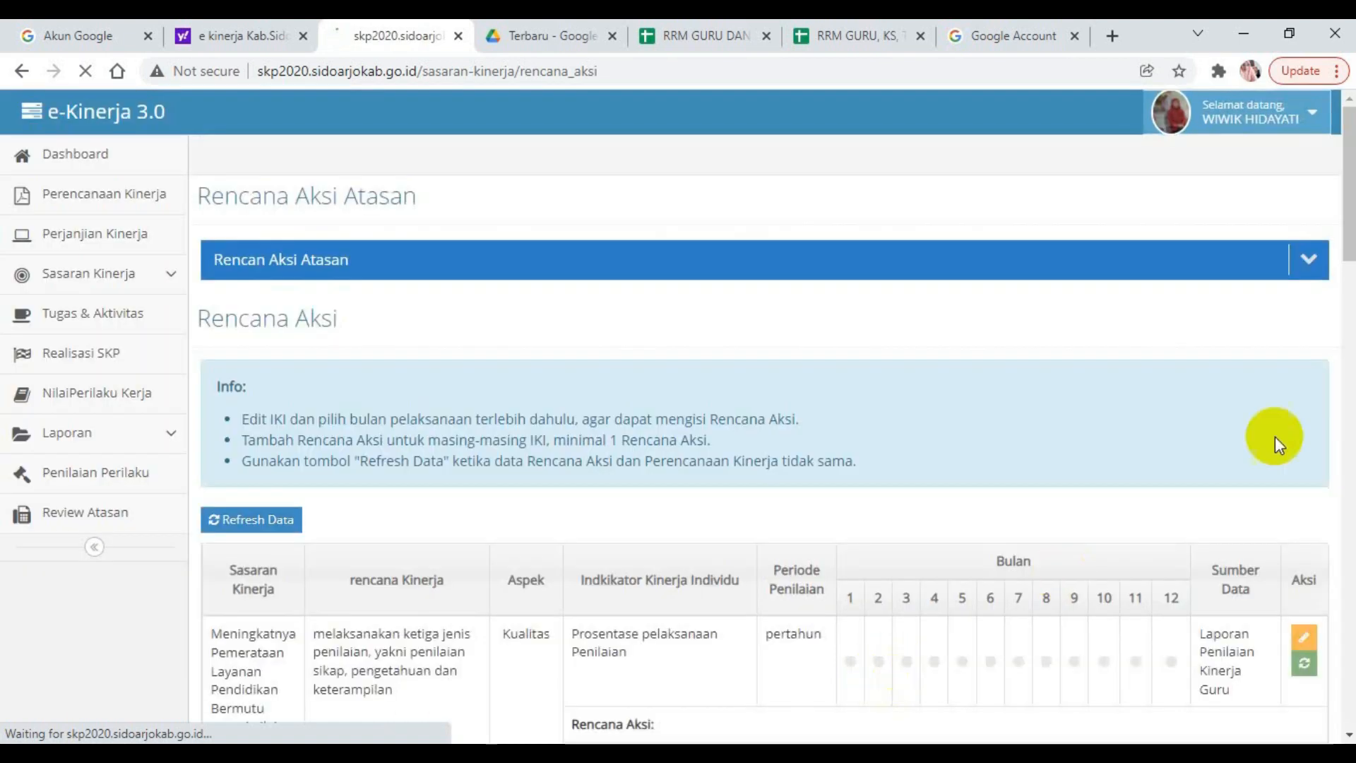
Set the Bulan Pelaksanaan of the indicator "Prosentases pembelajaran bermakna yang dilaksanakan" to Desember and save it.
mouse_move(1348, 164)
left_mouse_down()
mouse_move(1349, 384)
mouse_move(1349, 319)
mouse_move(1349, 341)
left_mouse_up()
left_click(1310, 429)
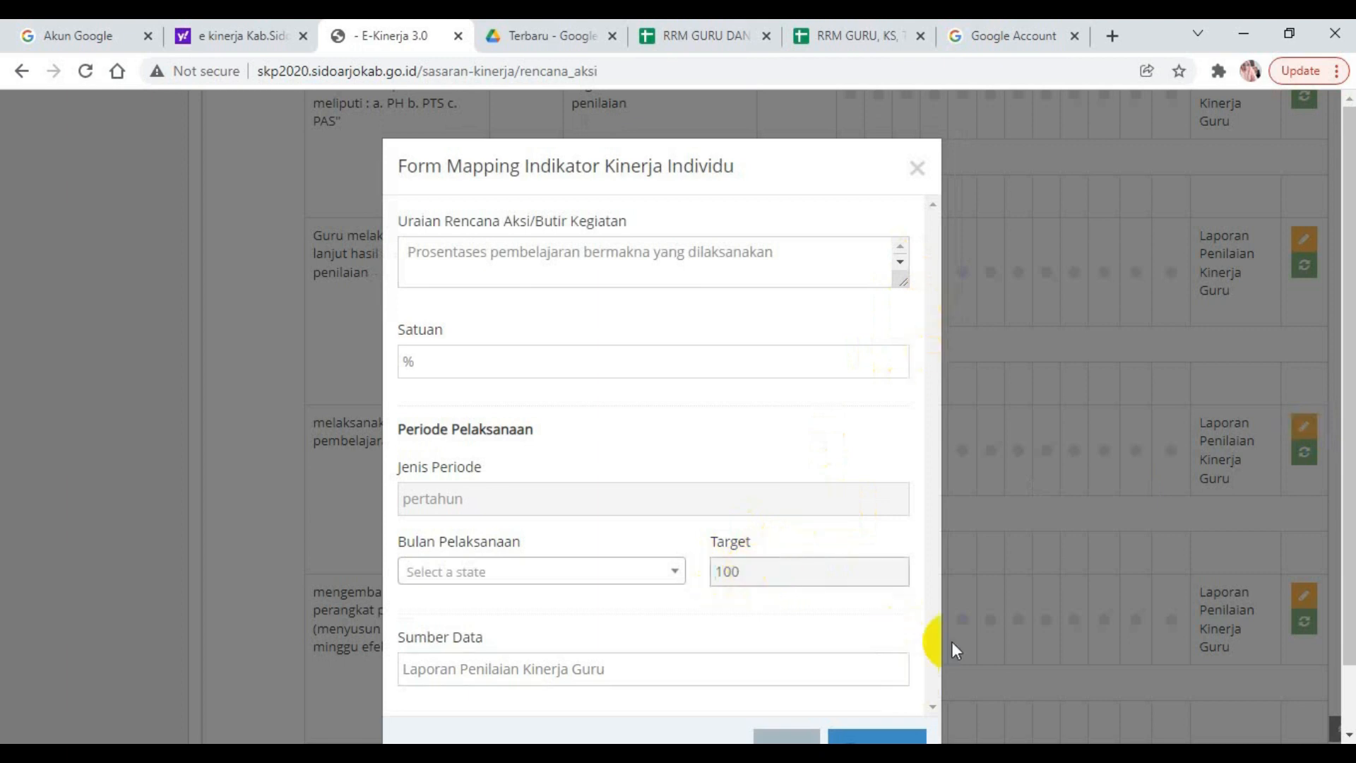
scroll(886, 685, "down", 1)
left_click(877, 684)
left_click(875, 685)
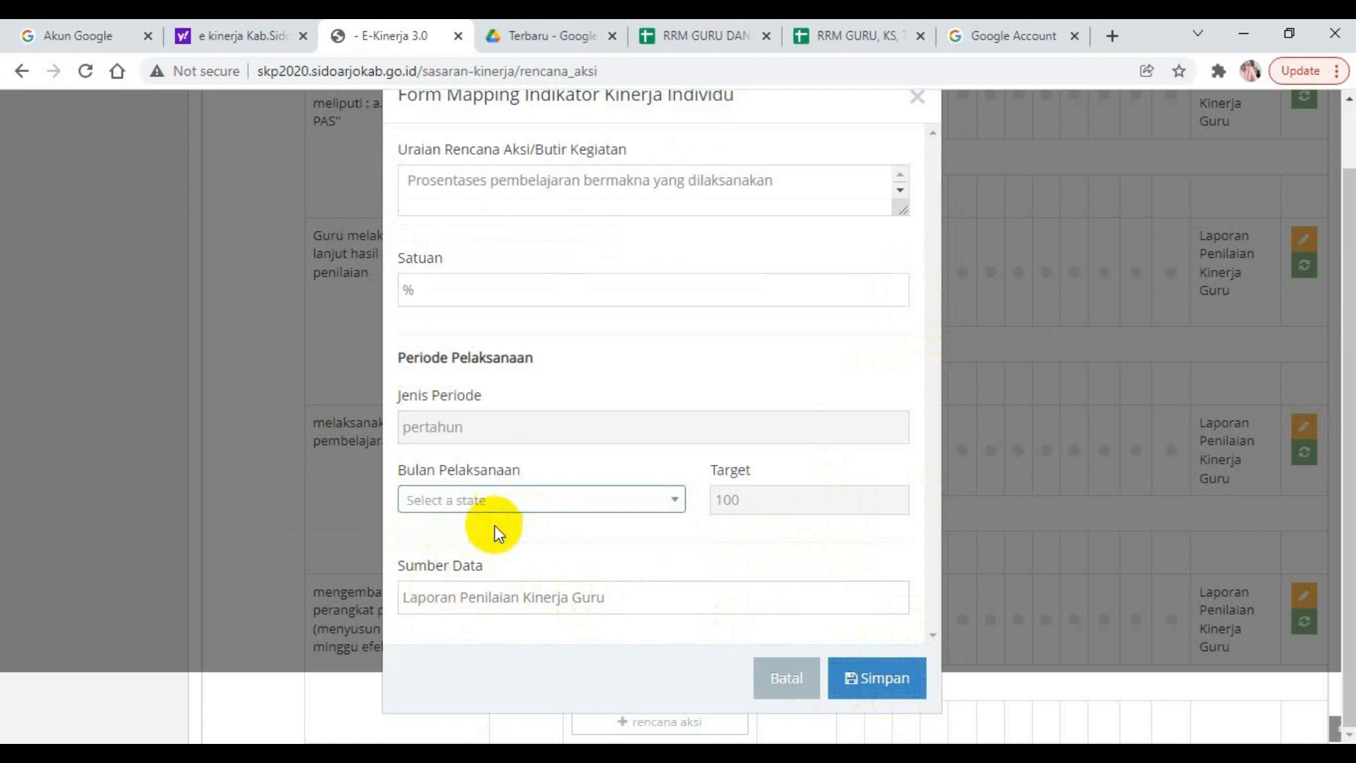
left_click(671, 503)
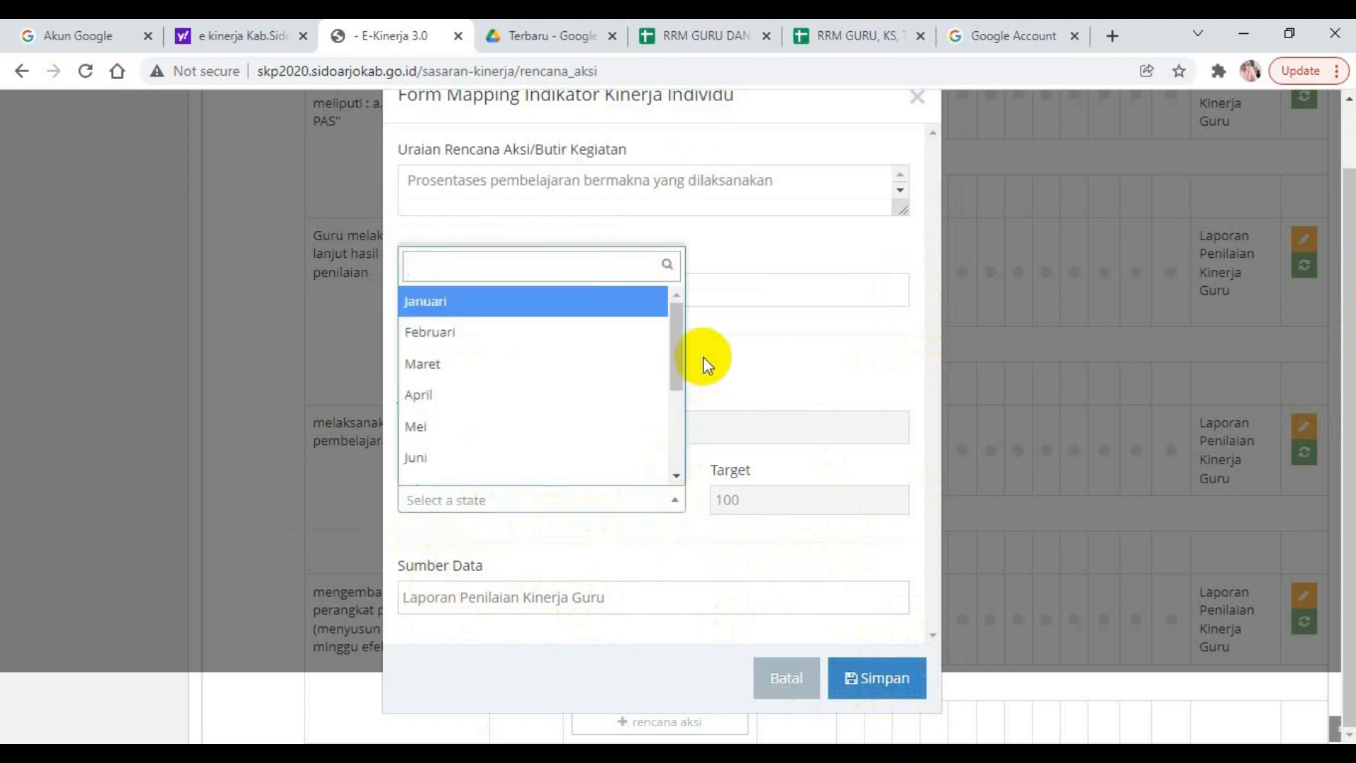
left_click_drag(680, 362, 682, 442)
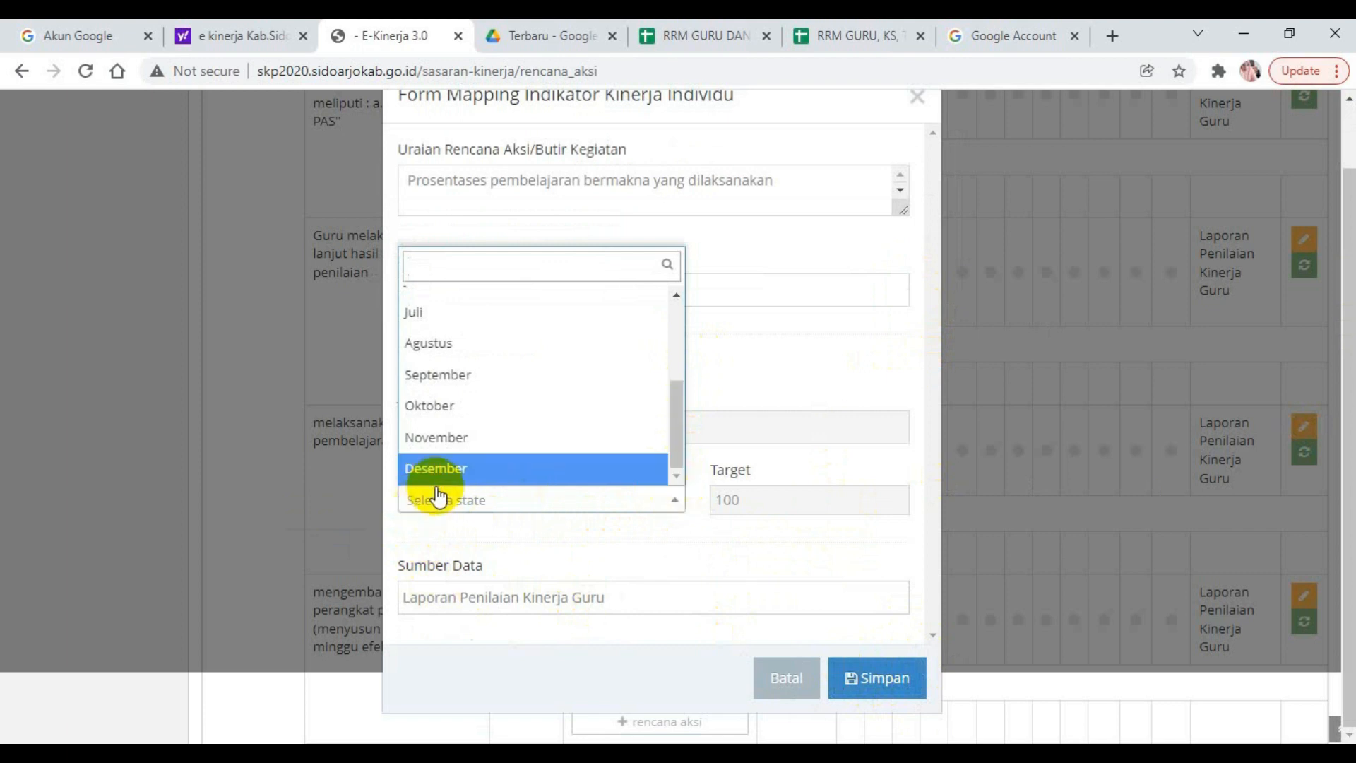
left_click(454, 468)
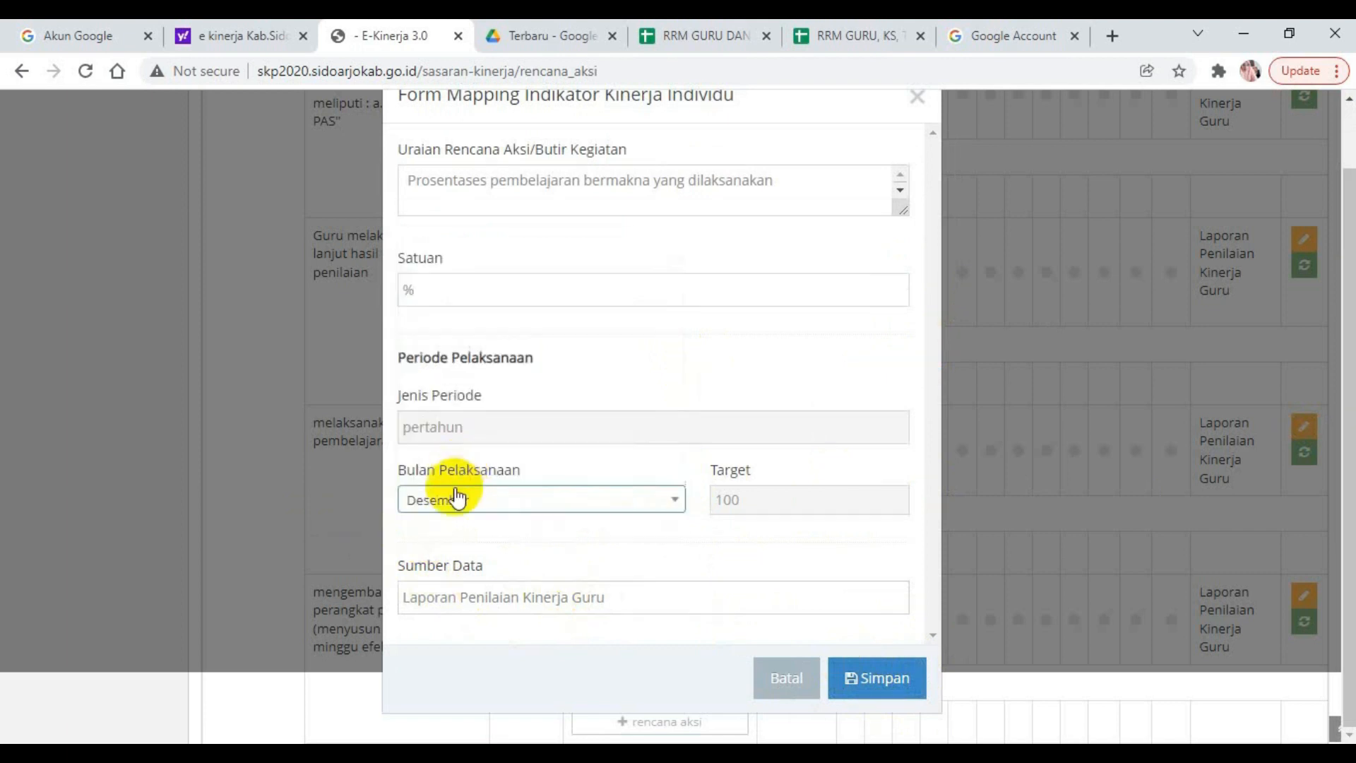
left_click(887, 684)
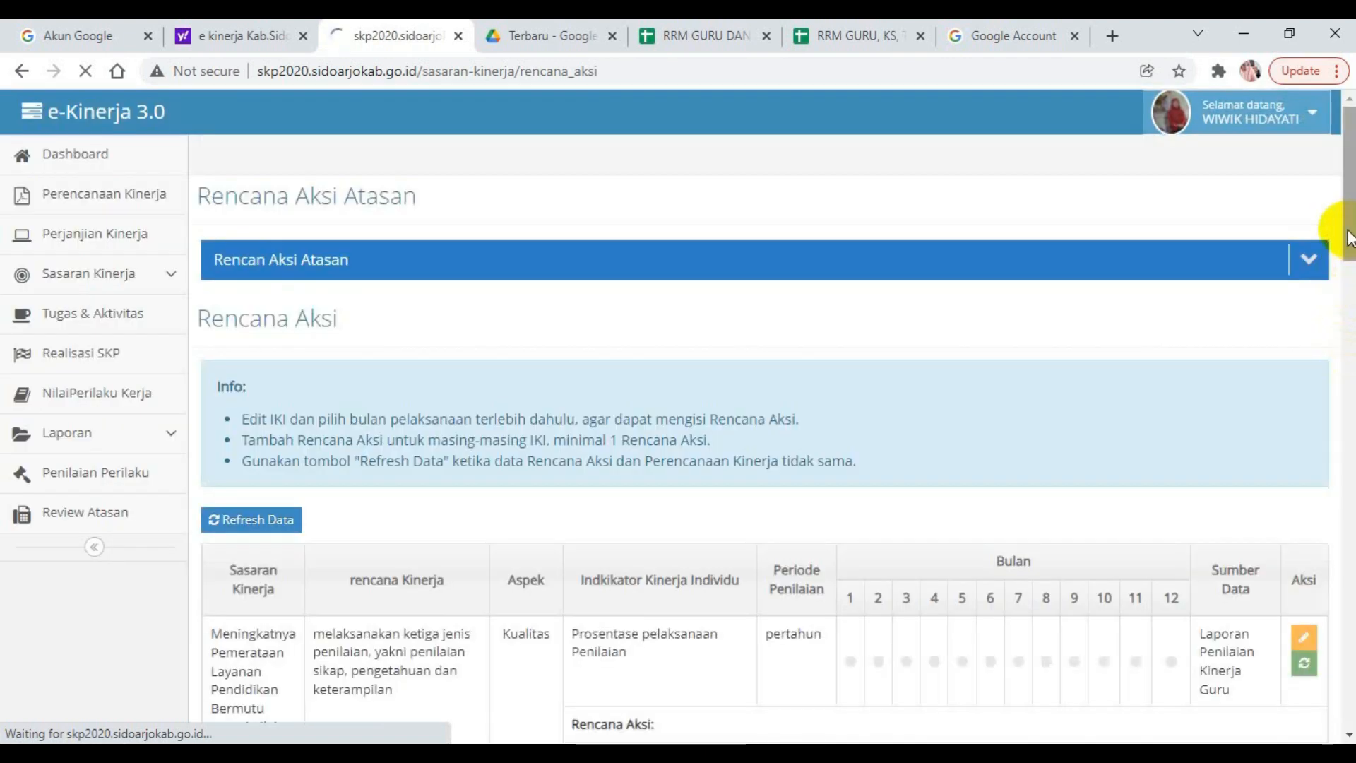
Check the month 12 targets of the indicators in the Rencana Aksi table.
left_click_drag(1349, 239, 1349, 432)
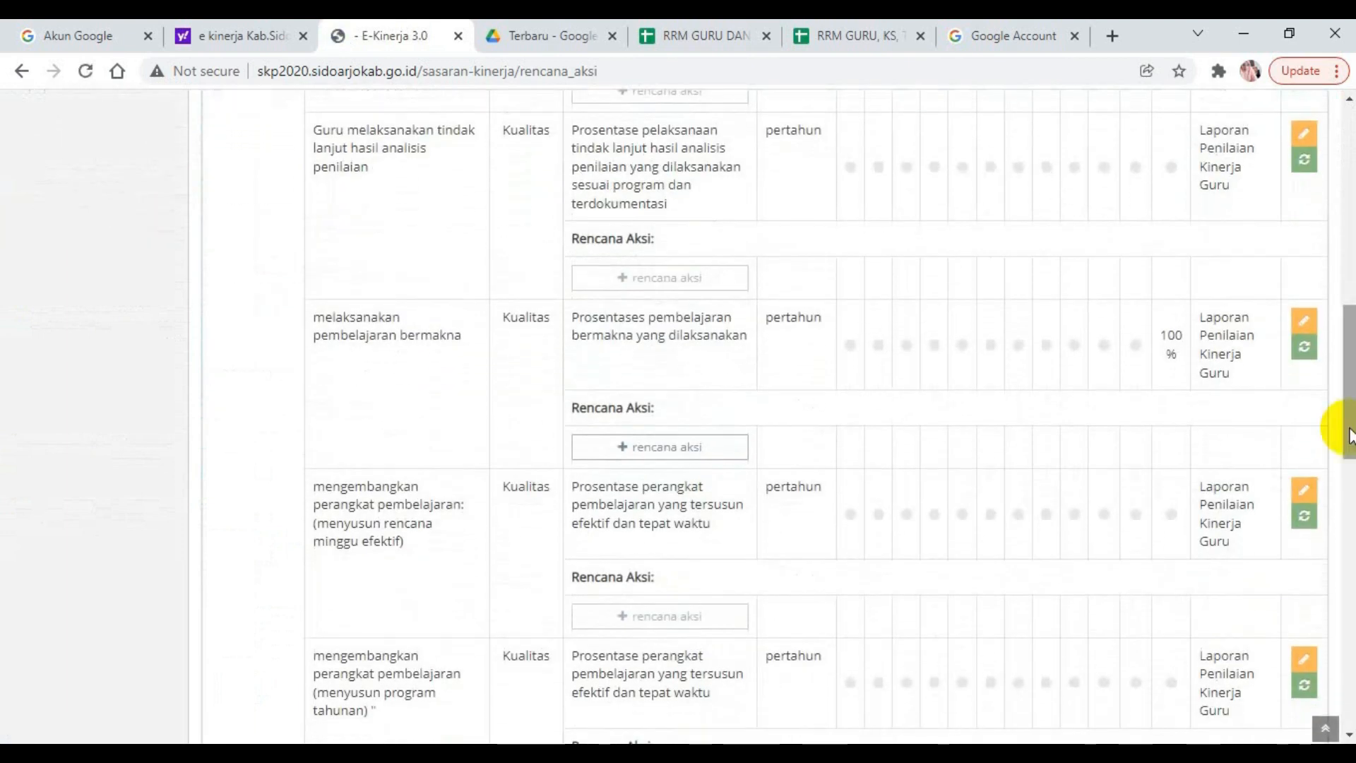
left_click(1299, 326)
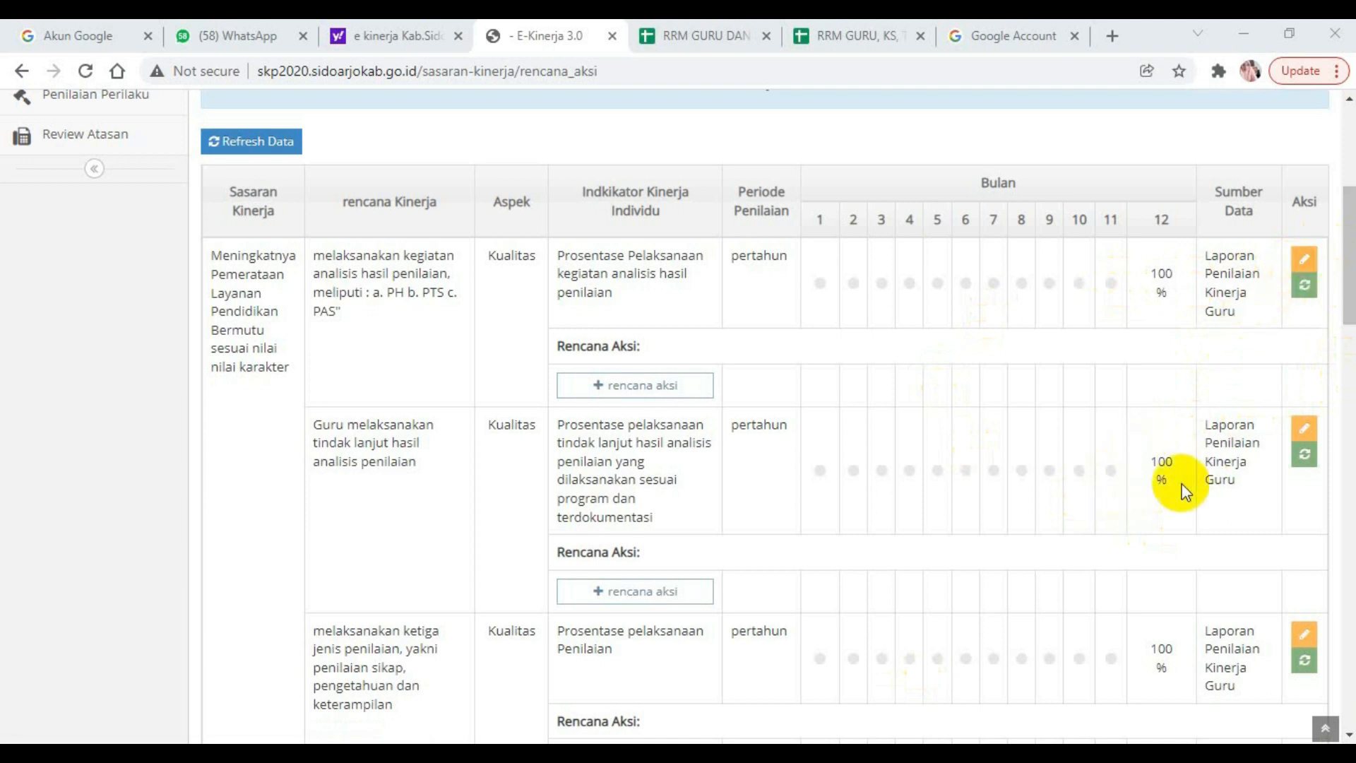
mouse_move(1350, 304)
left_mouse_down()
mouse_move(1350, 327)
mouse_move(1351, 290)
left_mouse_up()
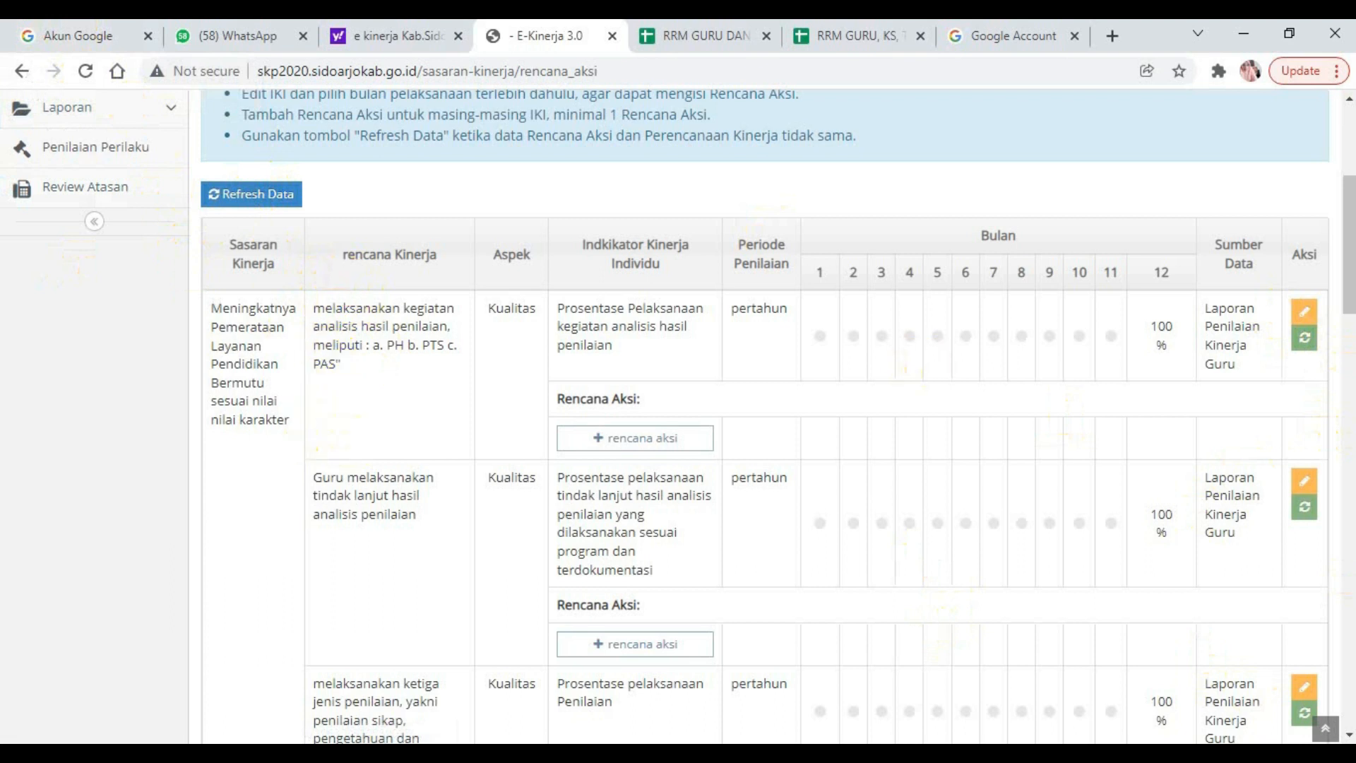
Review the month 12 targets in the Rencana Aksi table together with its Reset Data and Refresh Data options.
left_click_drag(1351, 275, 1284, 175)
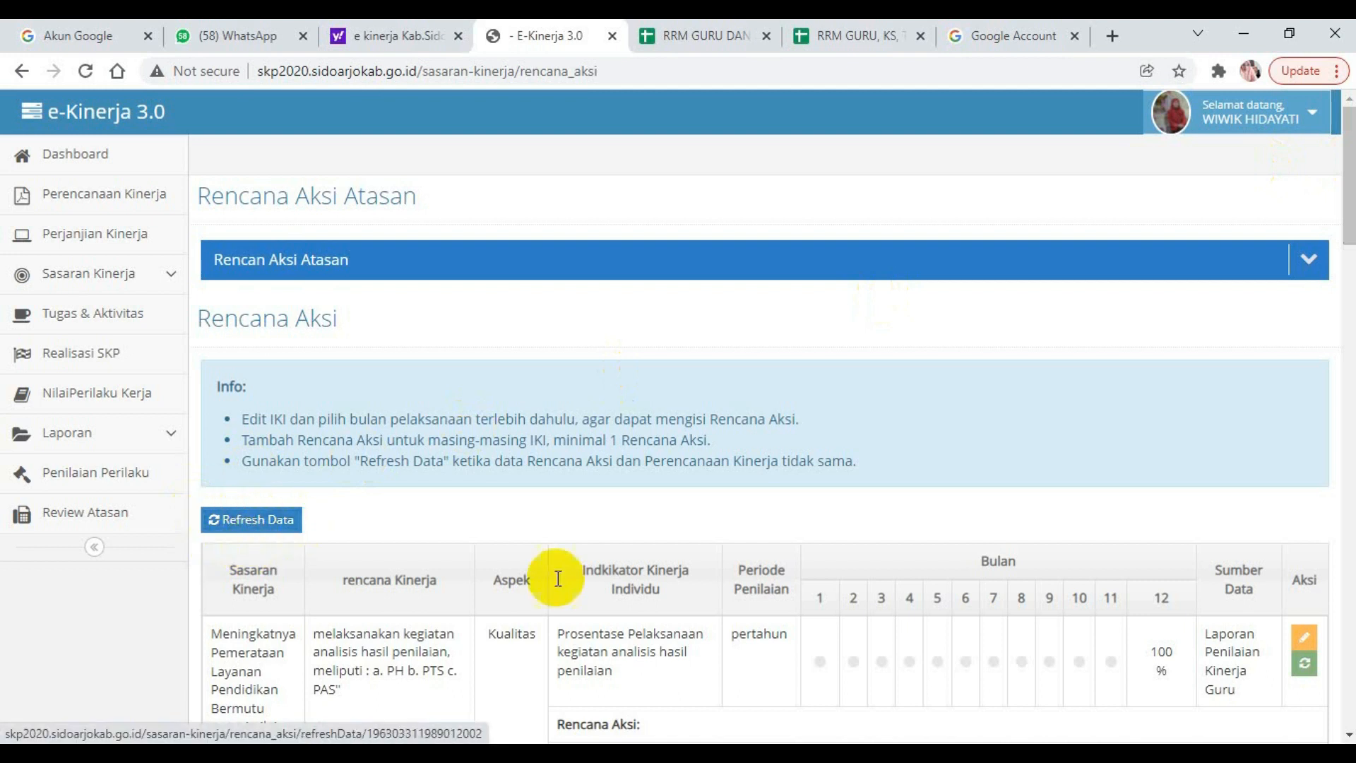
left_click_drag(1349, 219, 1350, 297)
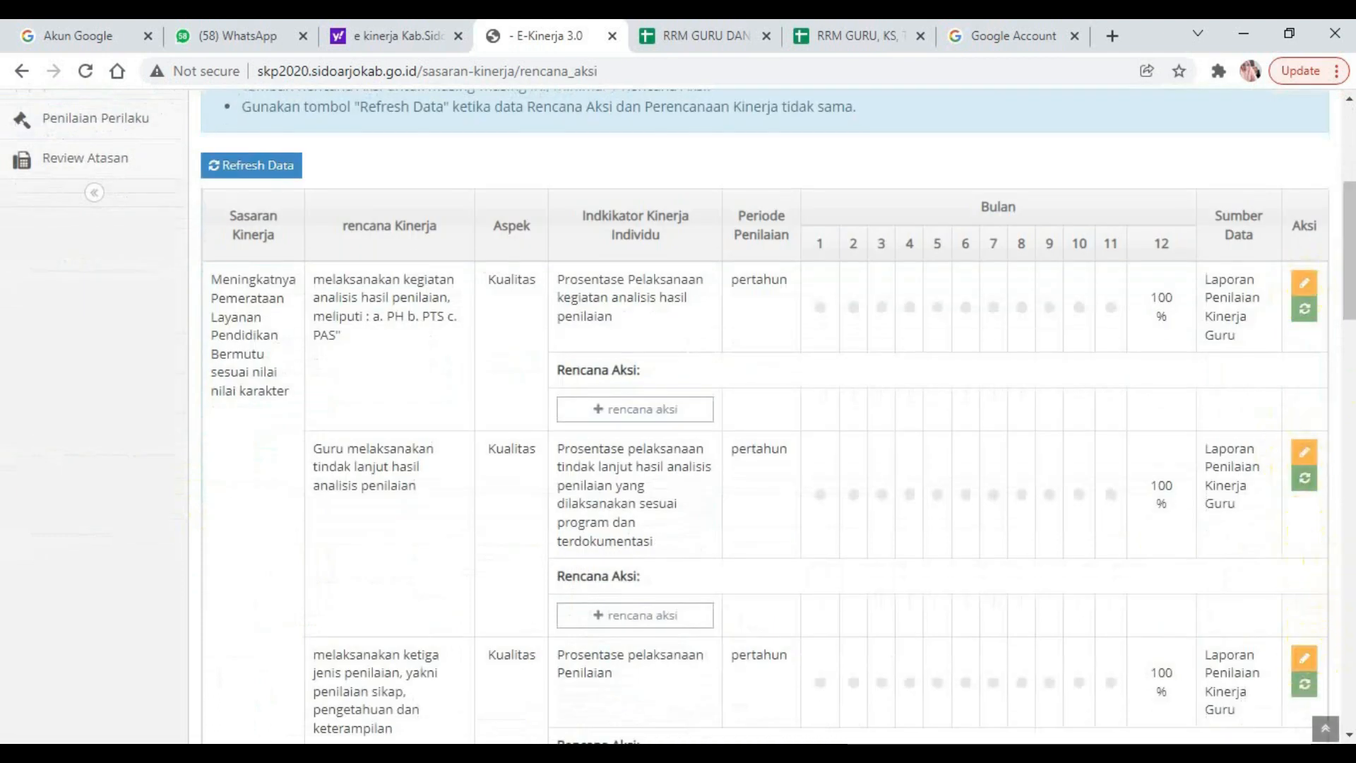
mouse_move(1349, 311)
left_mouse_down()
mouse_move(1351, 352)
mouse_move(1351, 316)
left_mouse_up()
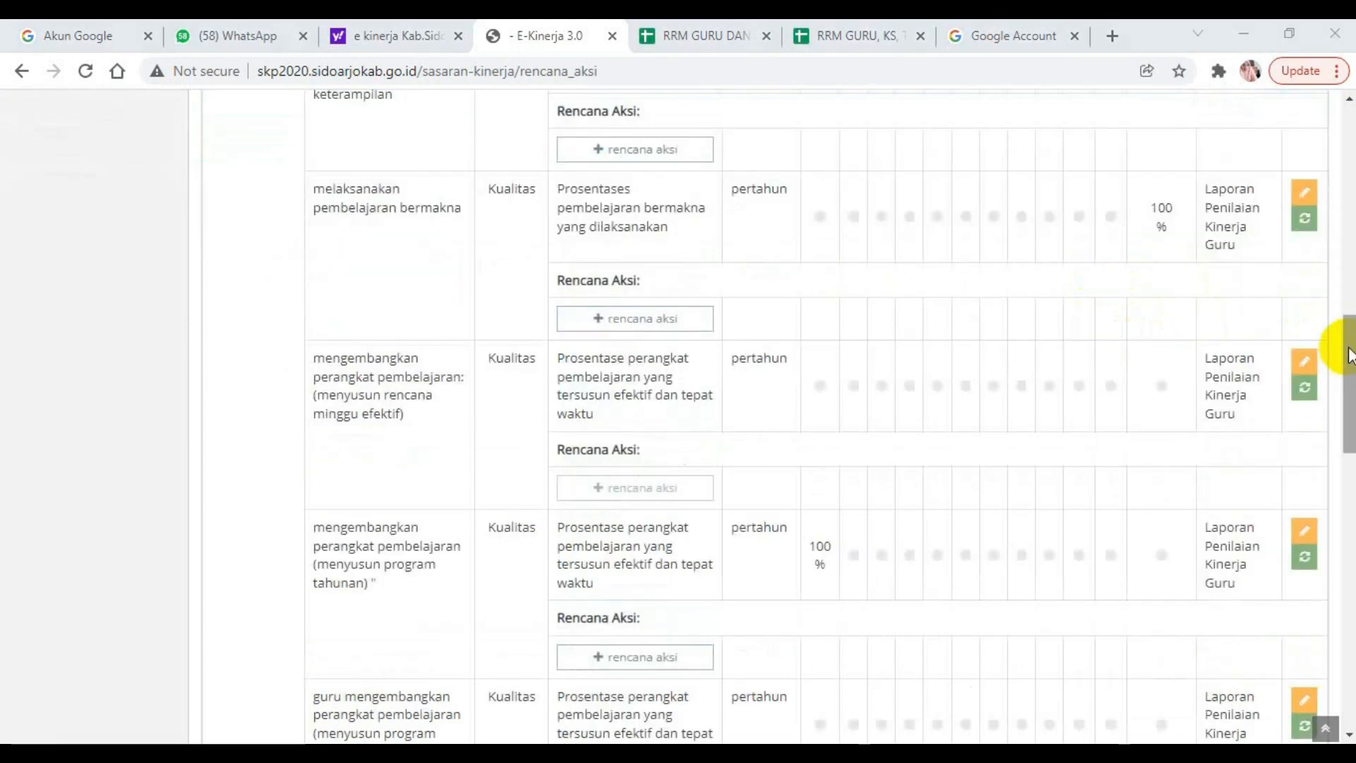
left_click_drag(1348, 352, 1348, 242)
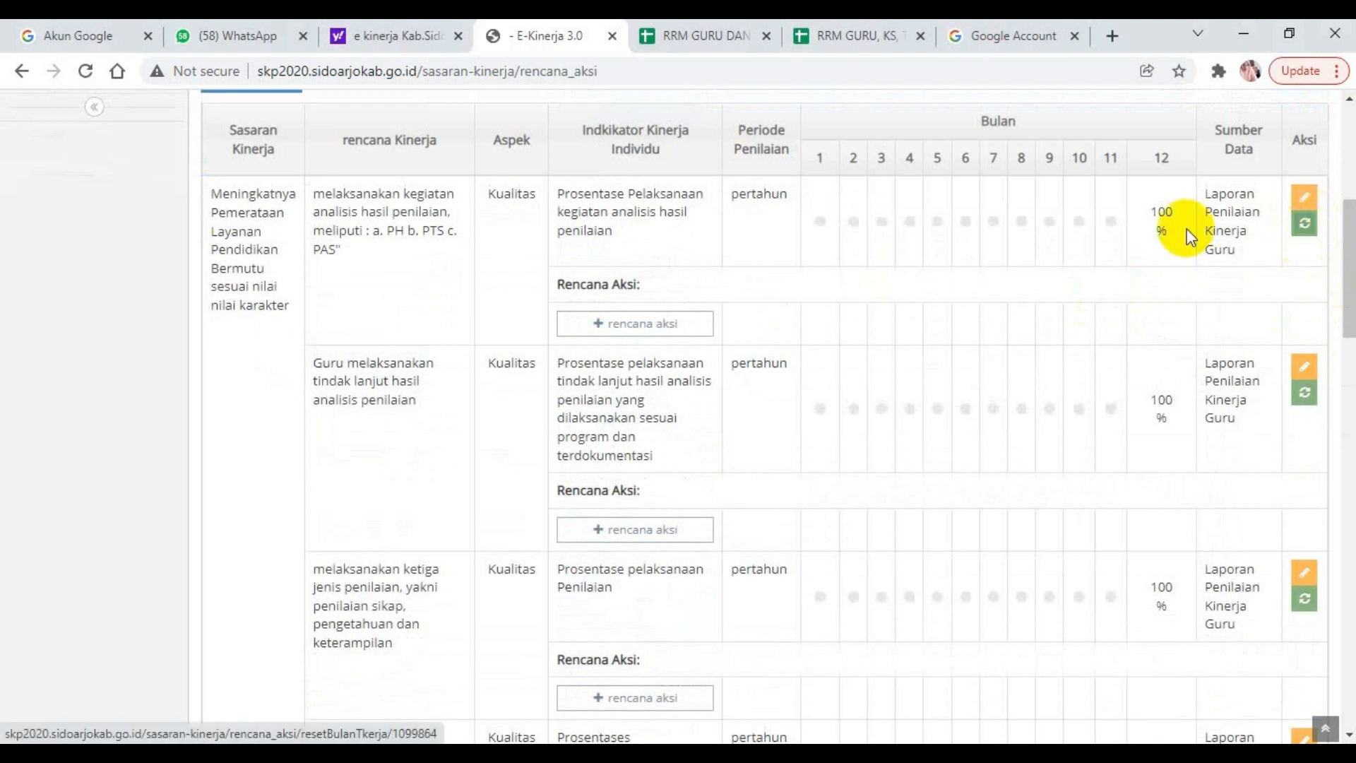
left_click(1305, 228)
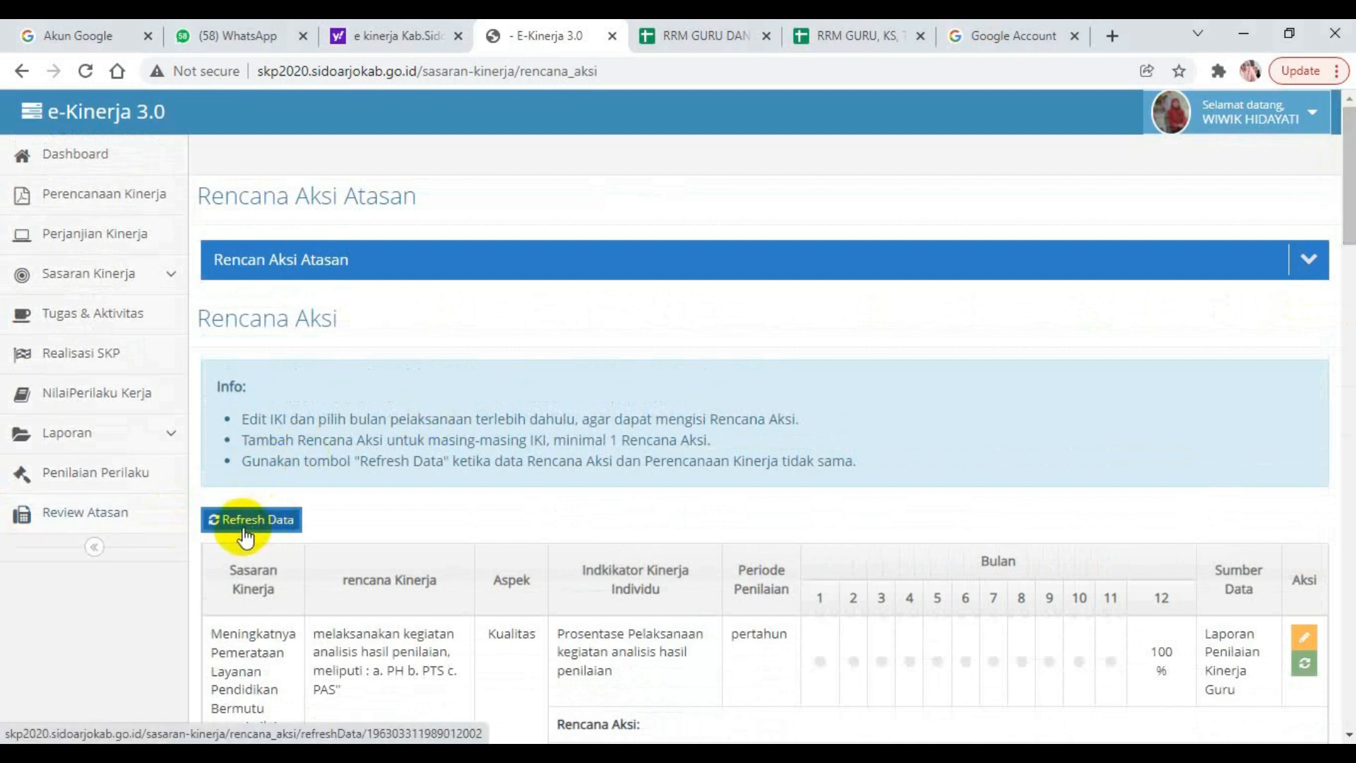
left_click(254, 526)
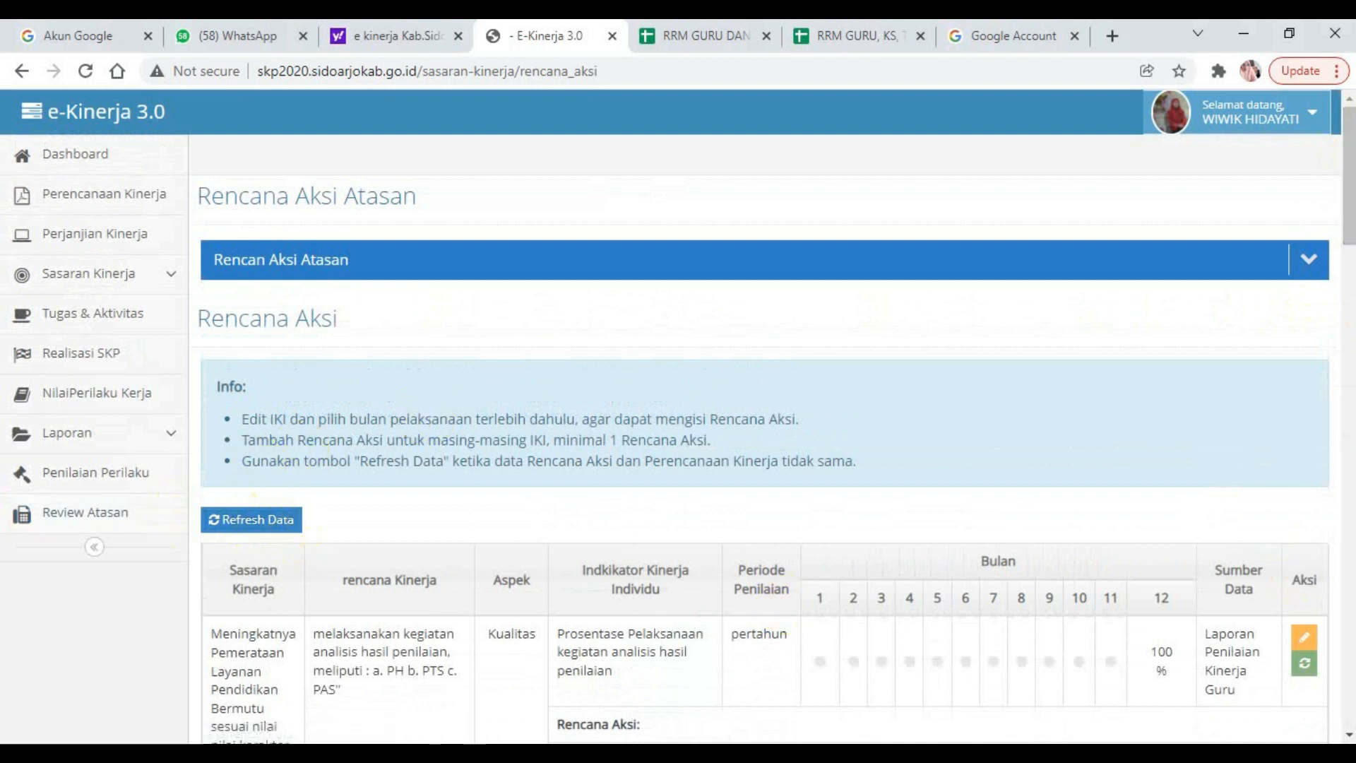
Examine which indicators in the table have a Rencana Aksi entry listed beneath them.
left_click_drag(1348, 214, 1350, 343)
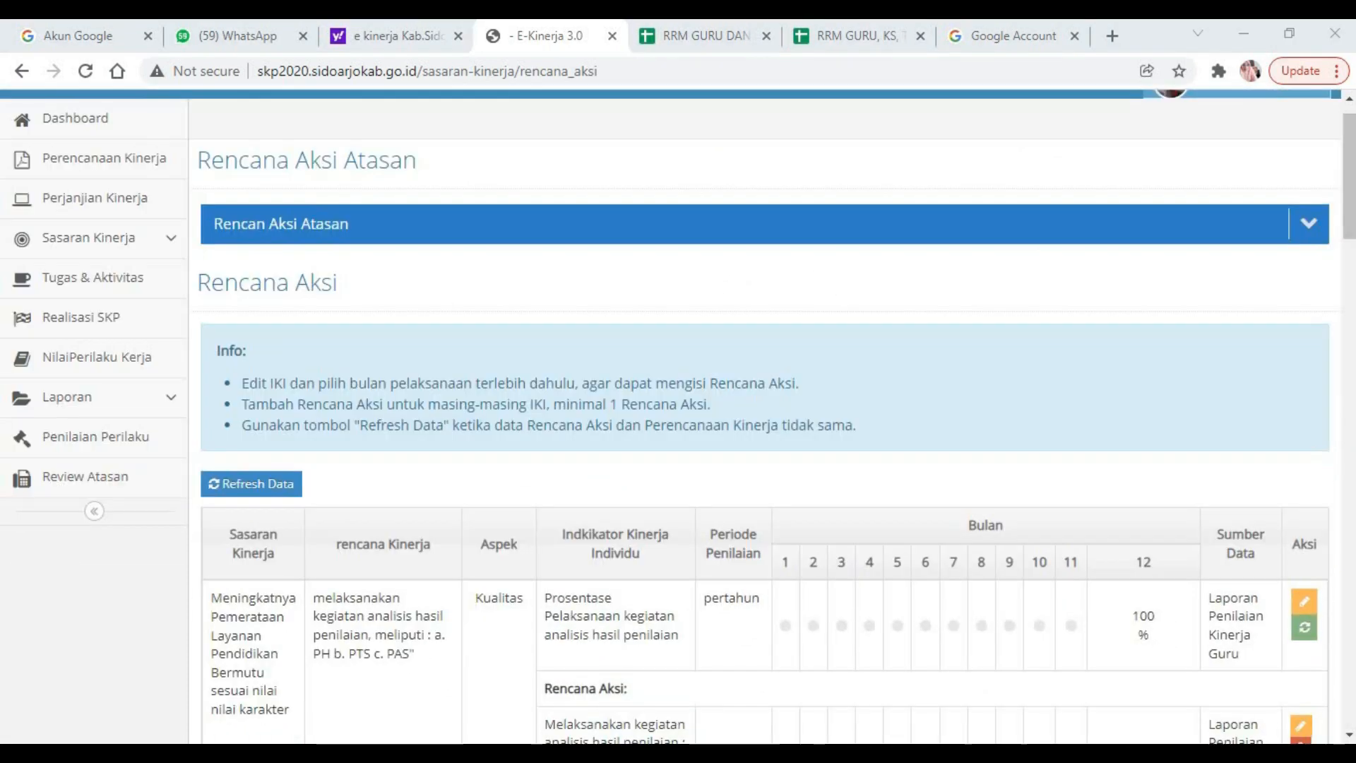
left_click_drag(1347, 207, 1346, 276)
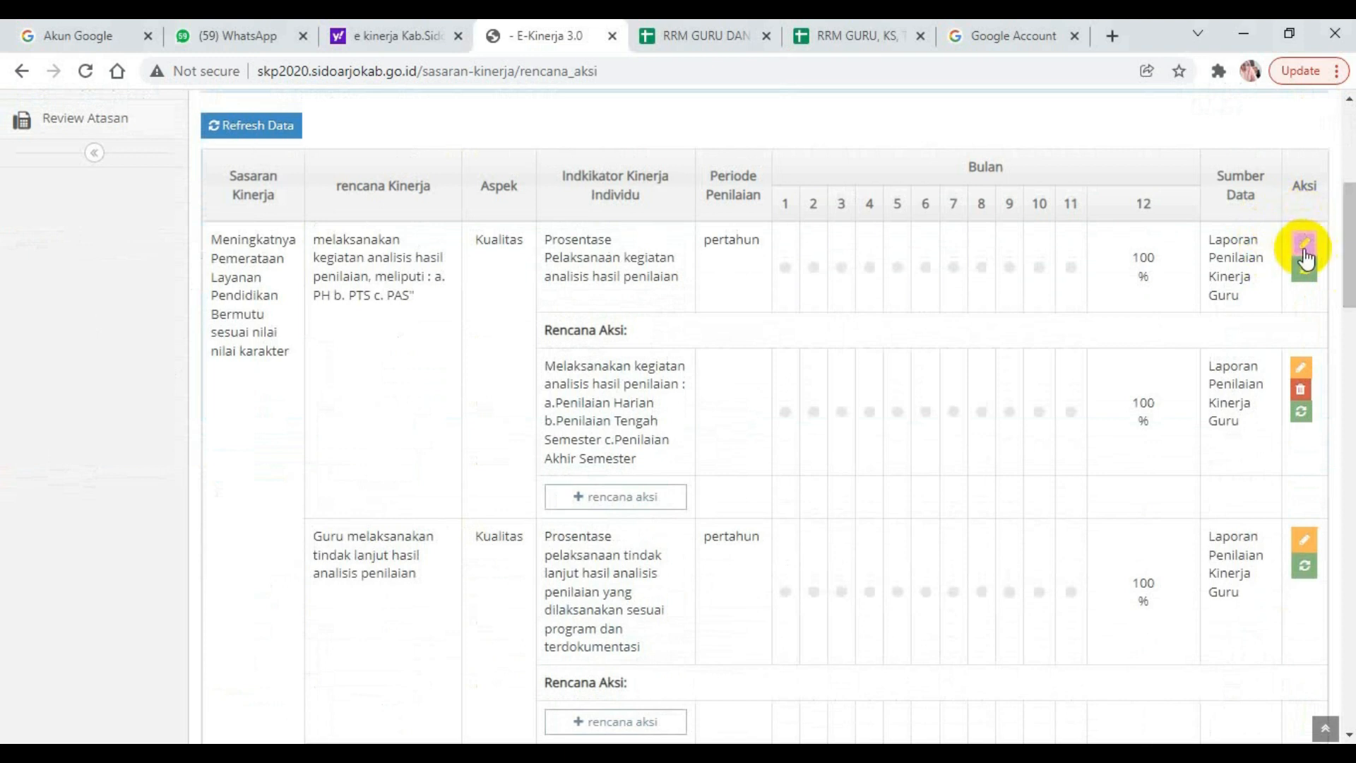
left_click_drag(1349, 279, 1335, 357)
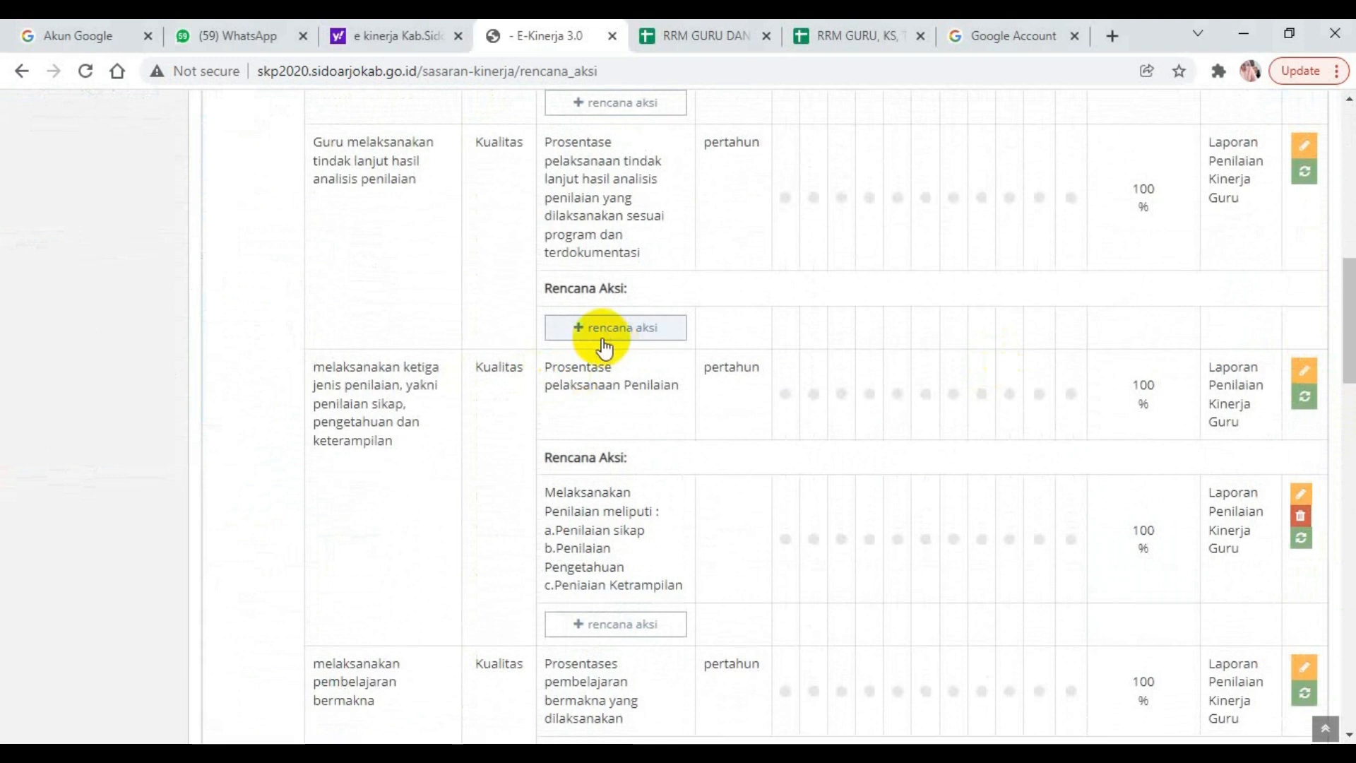
left_click_drag(1347, 304, 1347, 252)
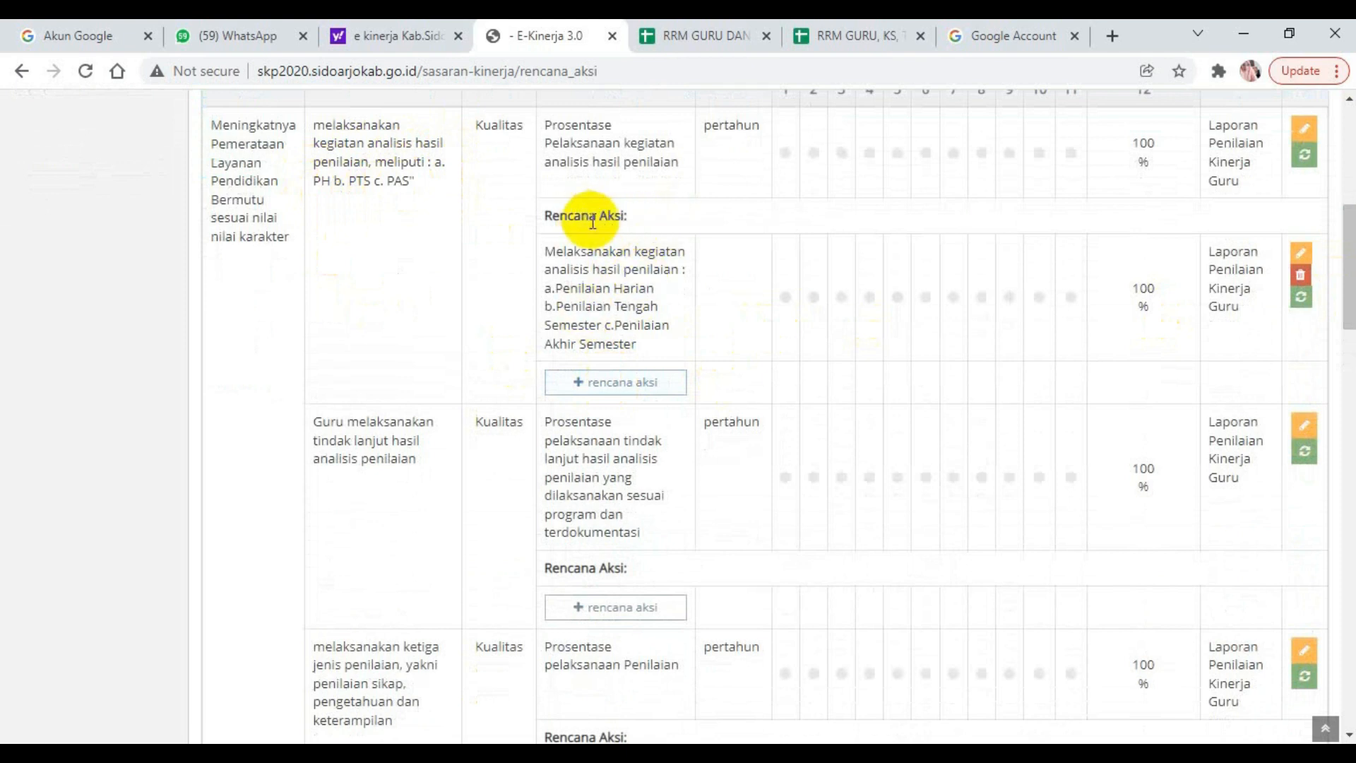
Open the existing Rencana Aksi "Melaksanakan kegiatan analisis hasil penilaian" for editing and place the cursor in its Uraian.
left_click(608, 385)
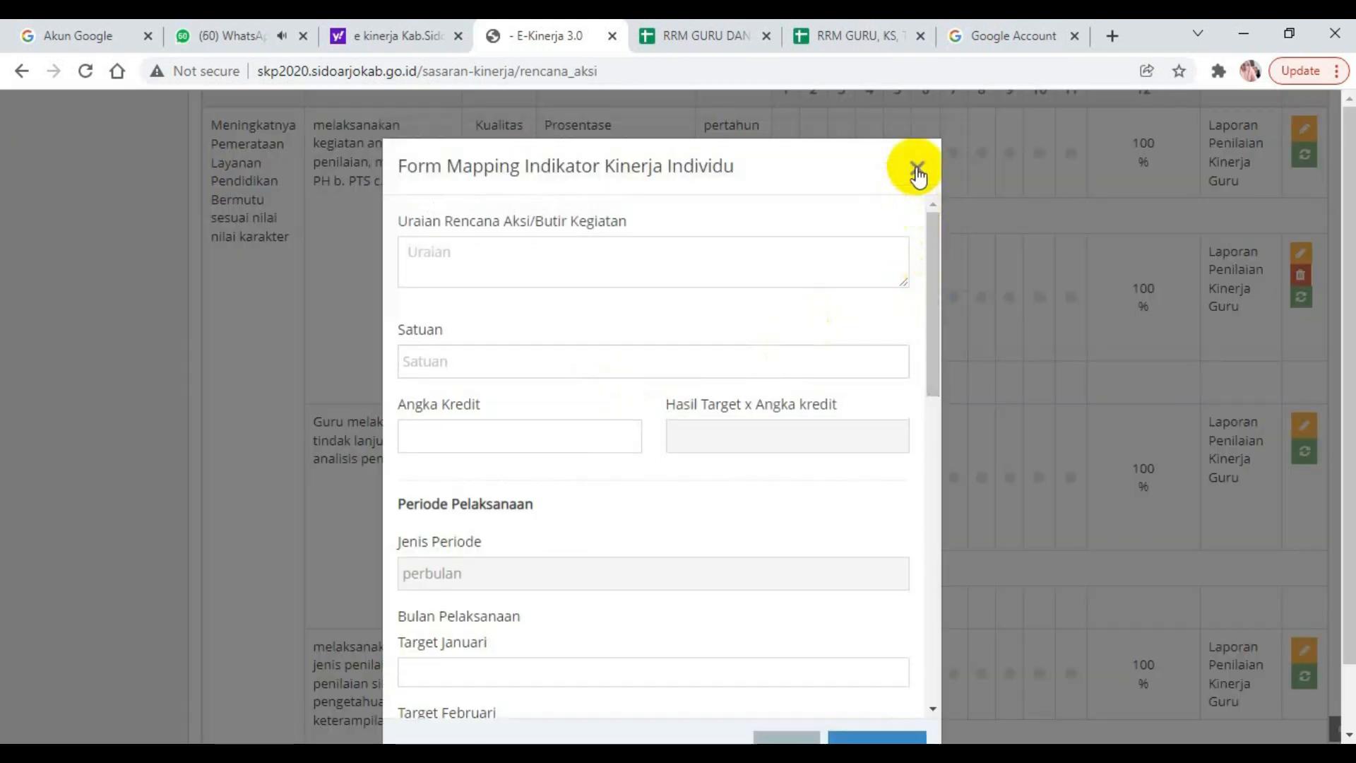
left_click(917, 168)
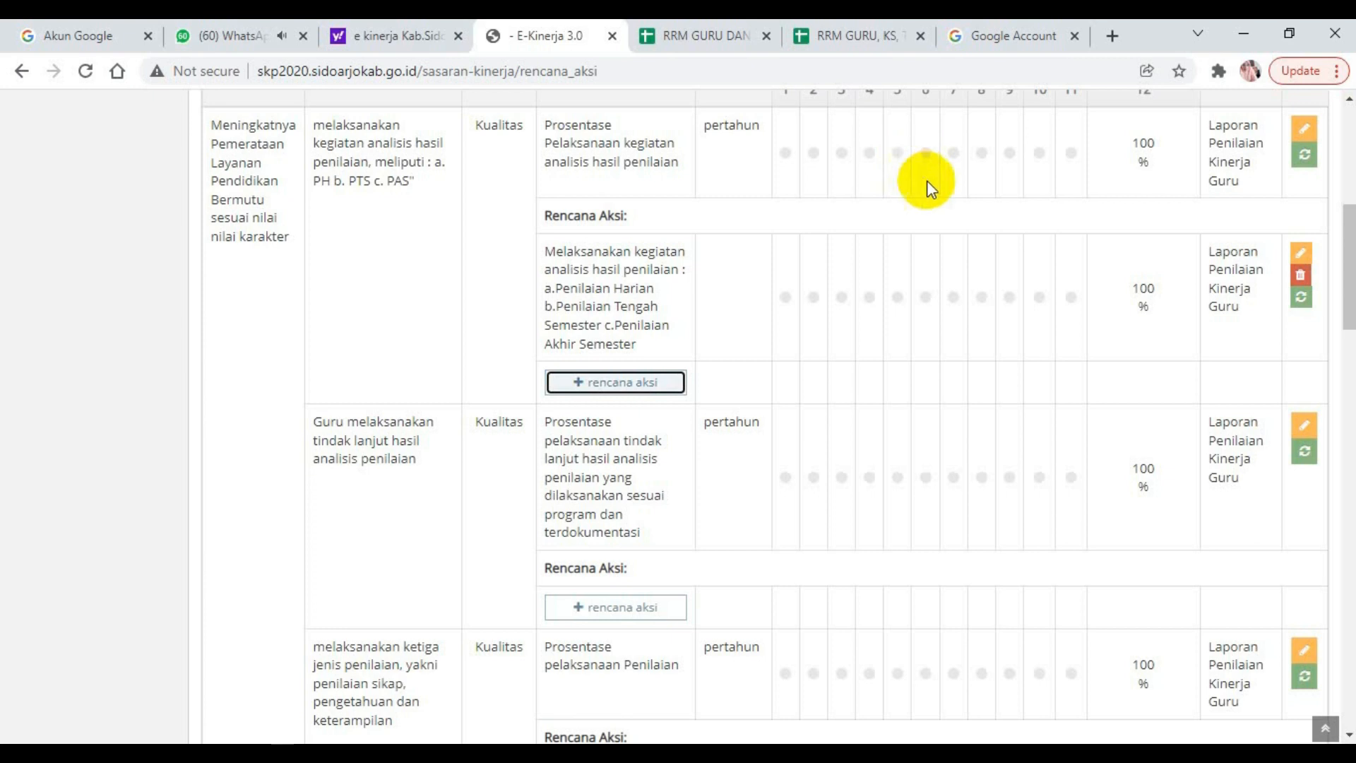
left_click(1301, 258)
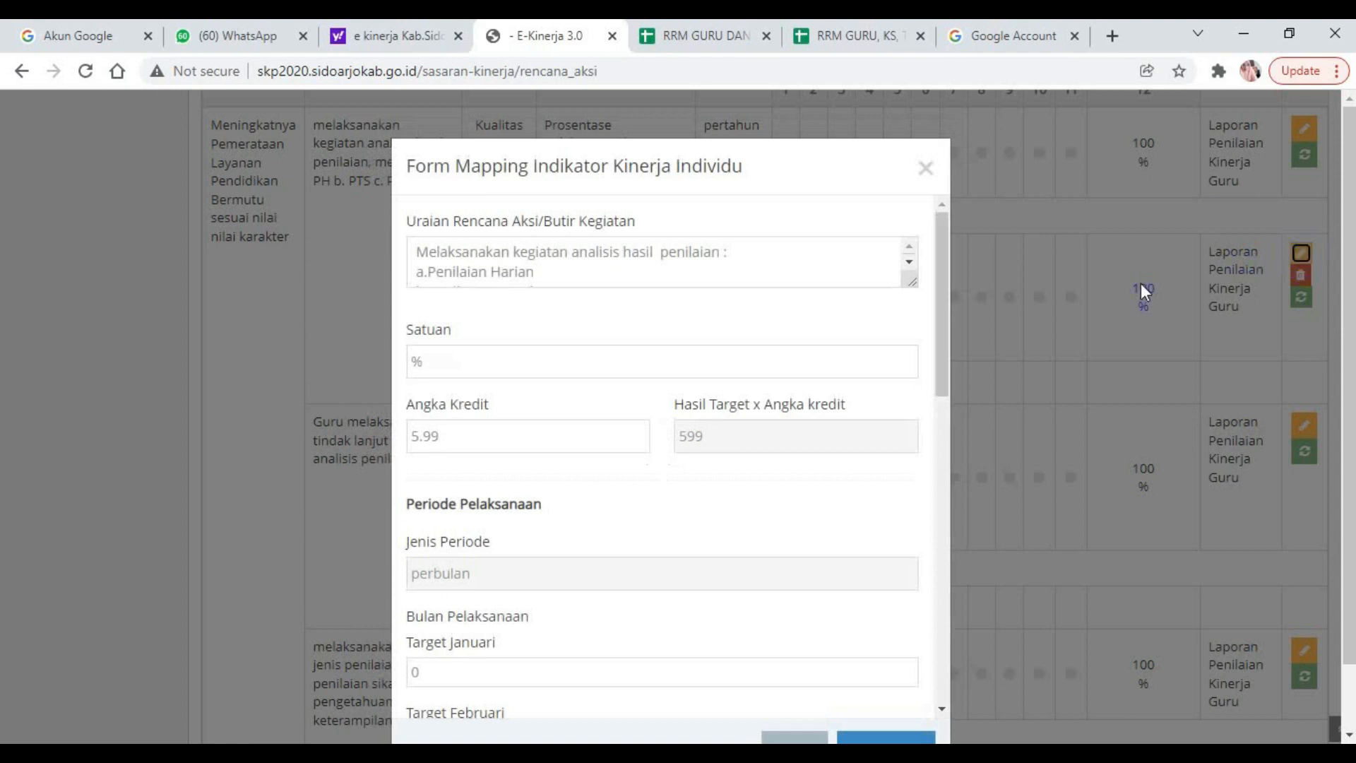
left_click_drag(943, 290, 929, 268)
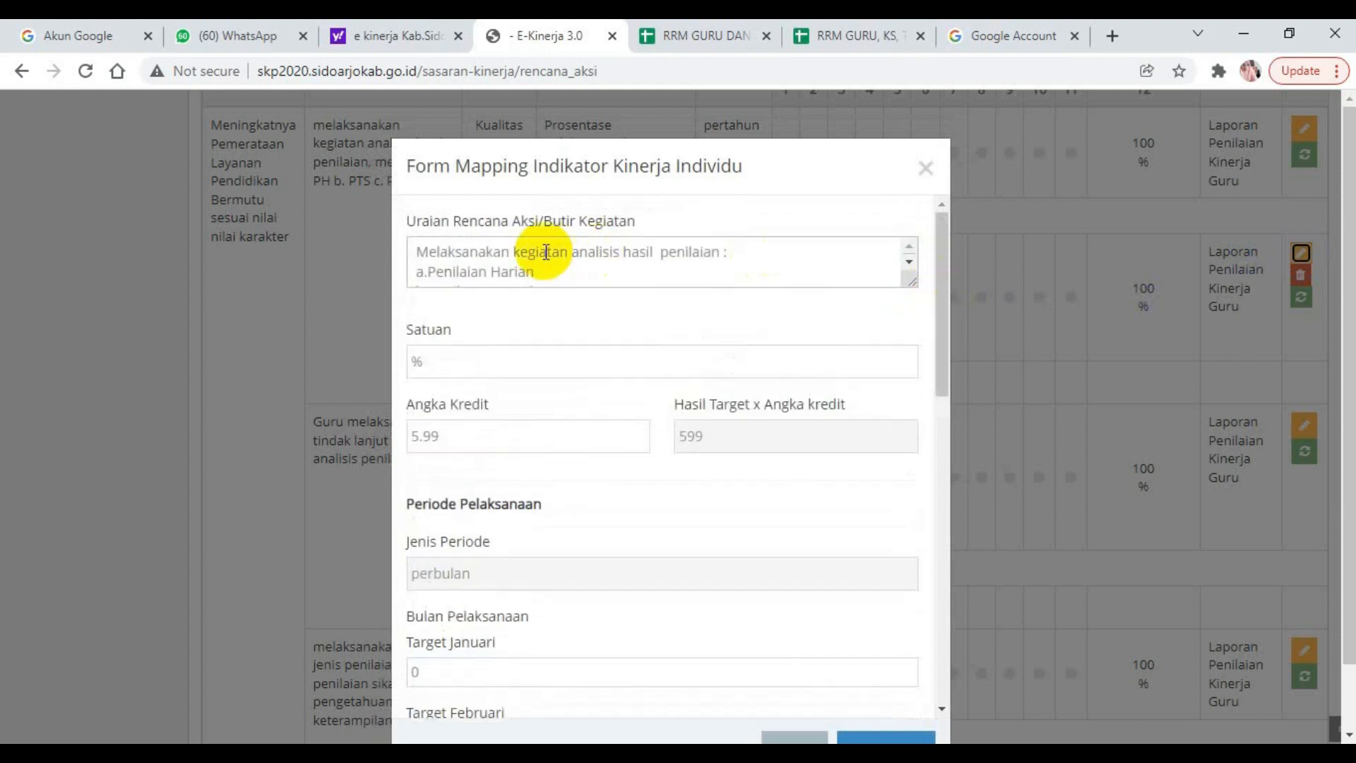
left_click(532, 268)
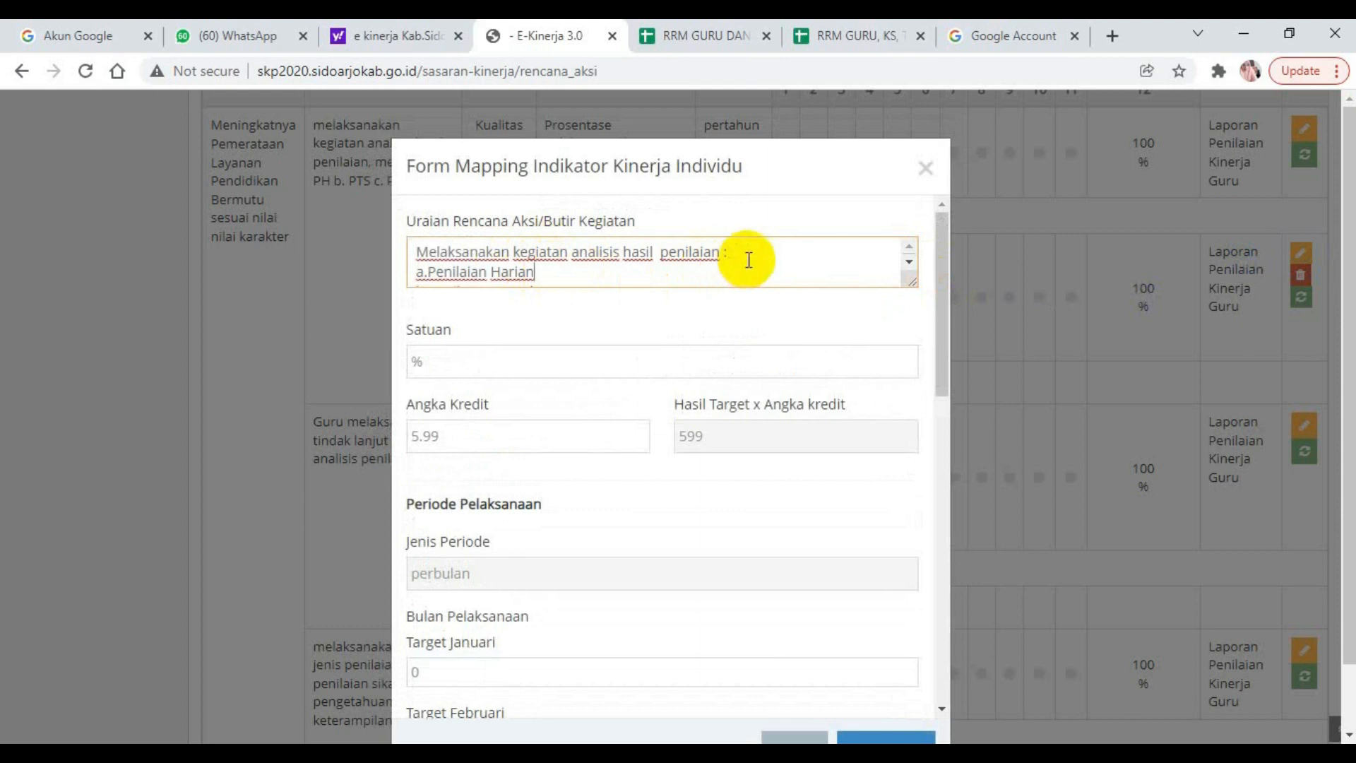
Switch to the Excel workbook RRM GURU DAN KS-oke, copy the Sub Peran in D20, and return to the mapping form.
left_click(510, 753)
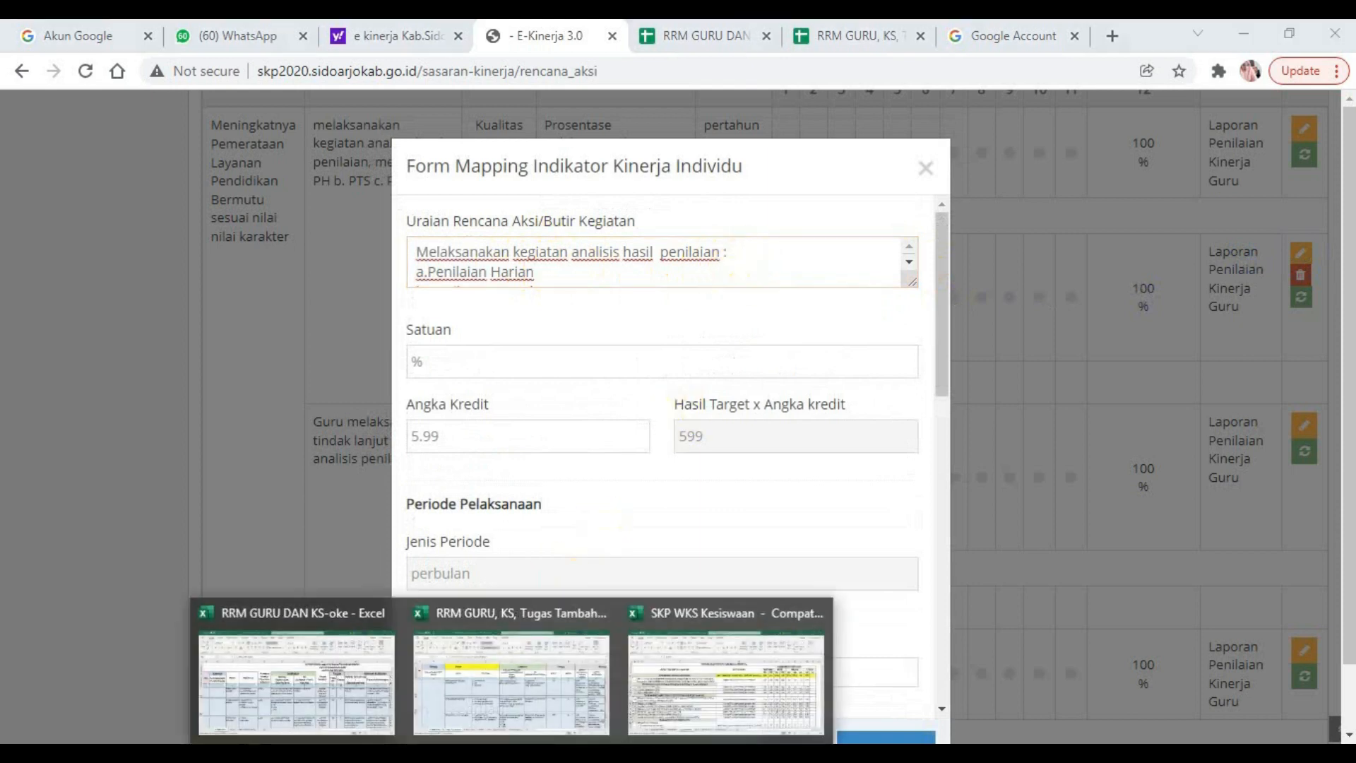
left_click(345, 707)
left_click(413, 595)
key("ctrl+c")
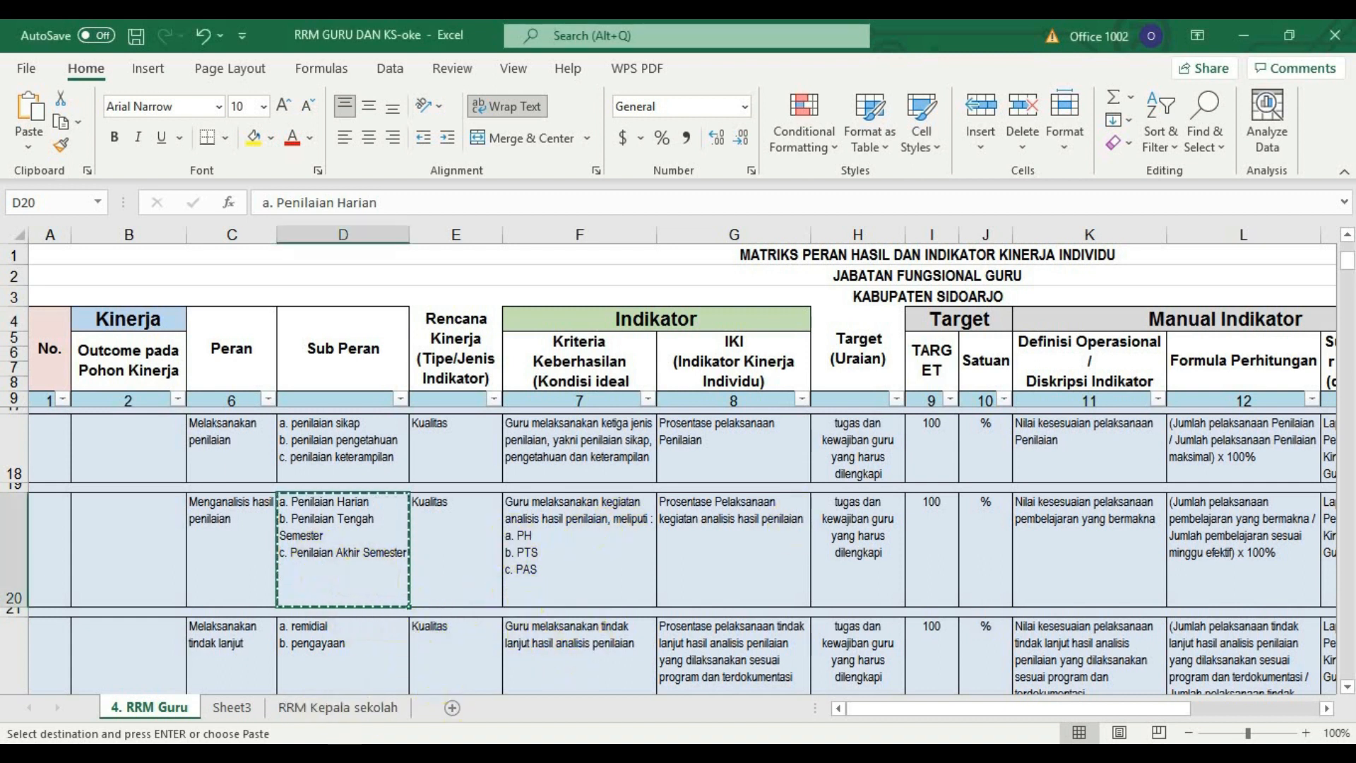
left_click_drag(1348, 261, 1348, 264)
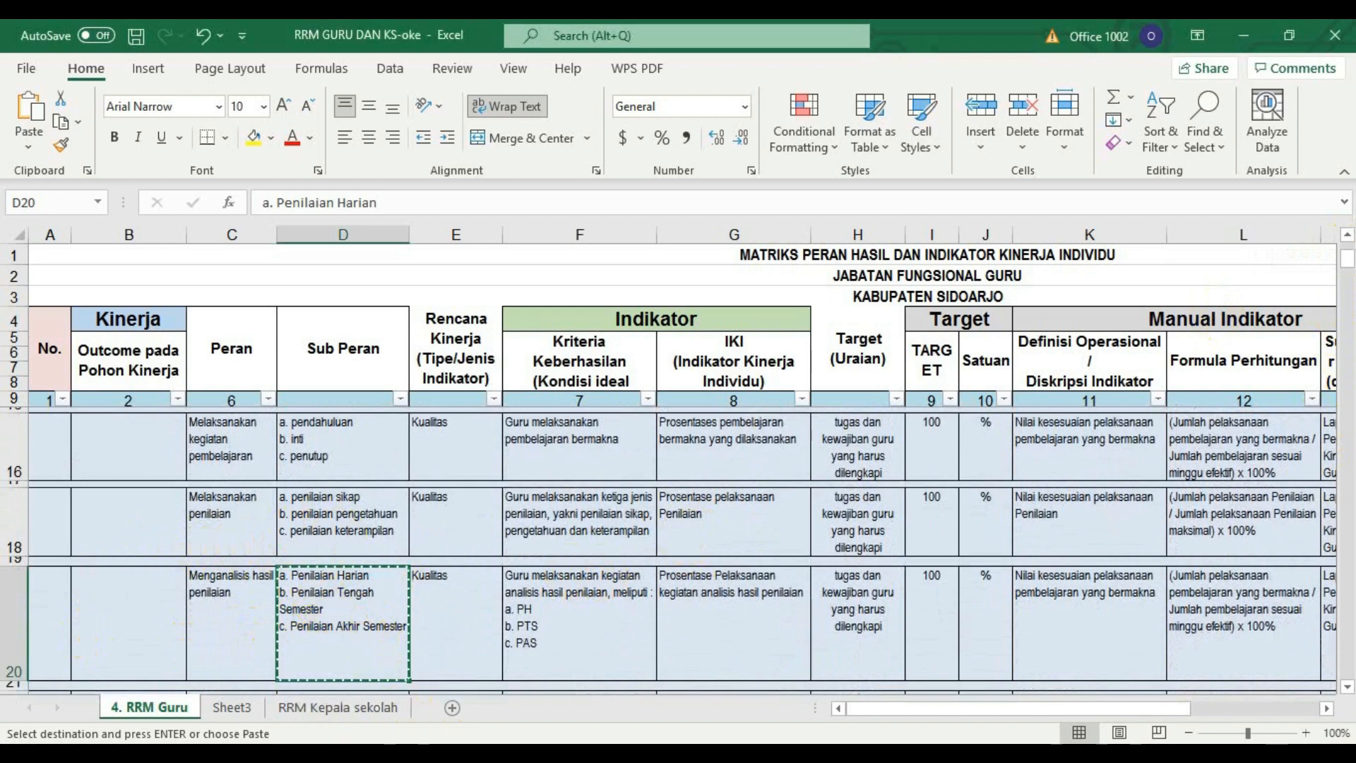
key("alt+Tab")
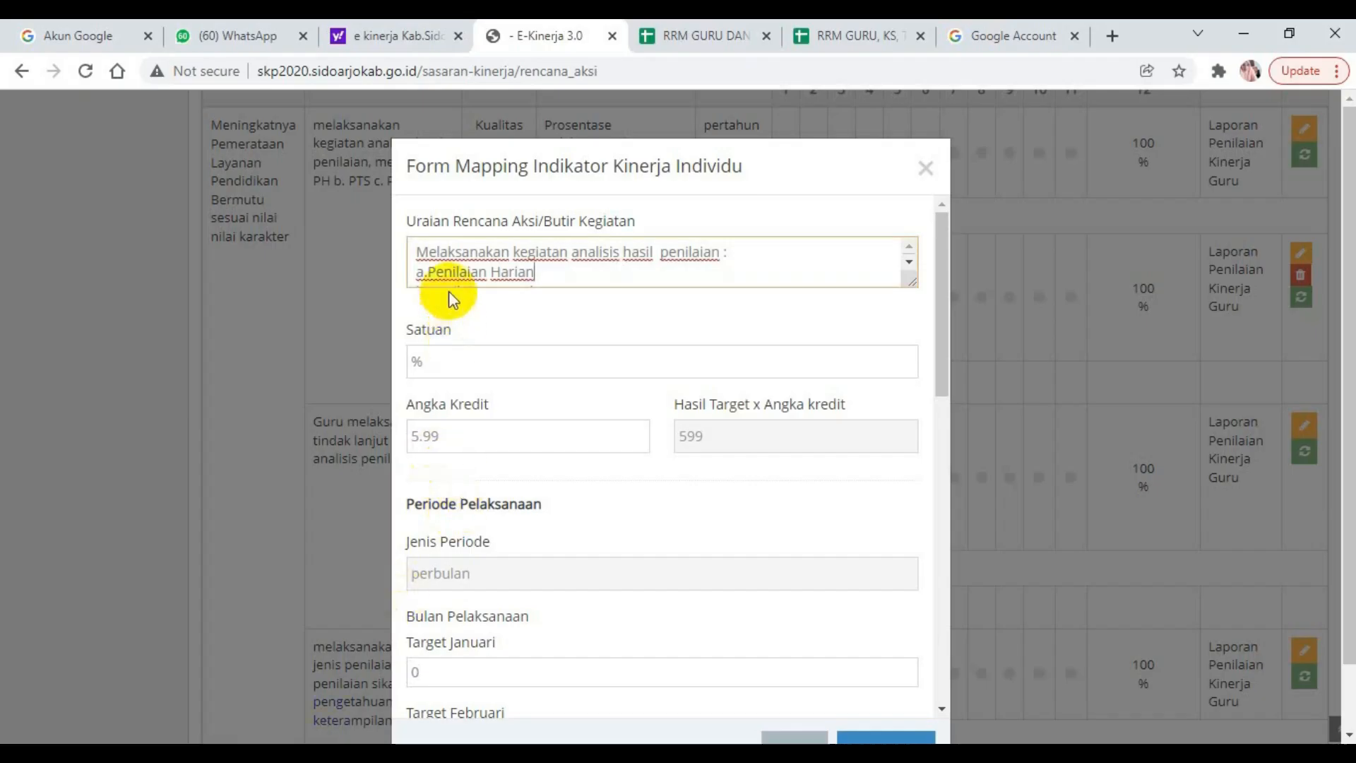
Compare the remaining lines of the Uraian with the Sub Peran of "Menganalisis hasil penilaian" in the workbook RRM GURU DAN KS-oke.
left_click(910, 262)
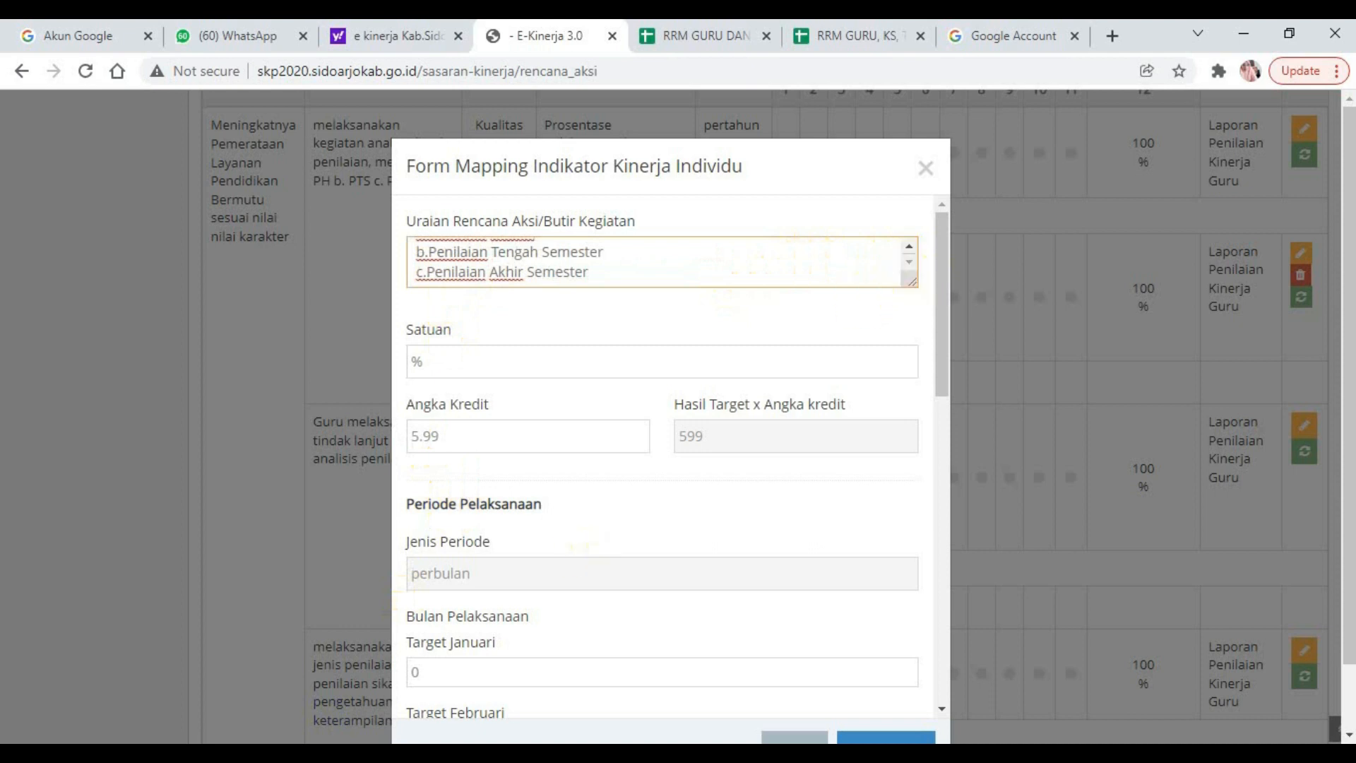
left_click(345, 711)
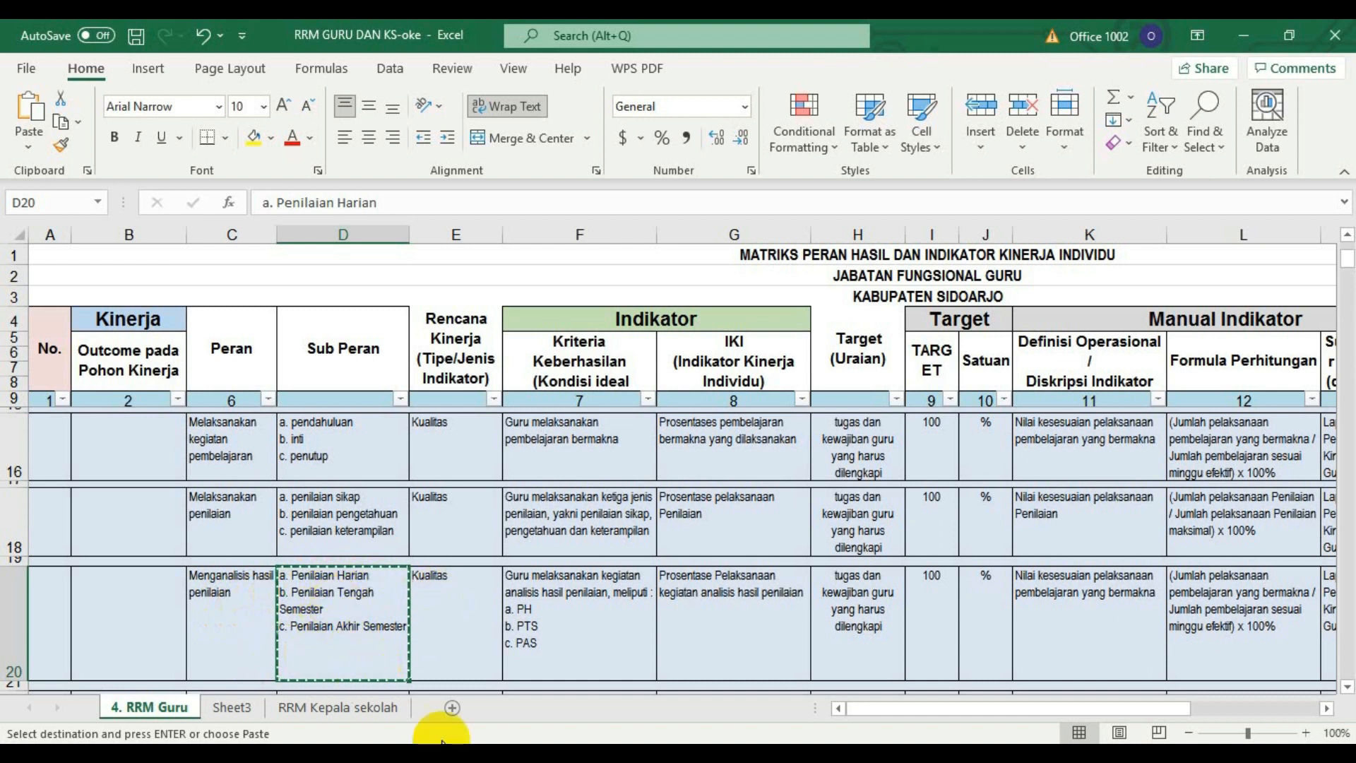
key("alt+Tab")
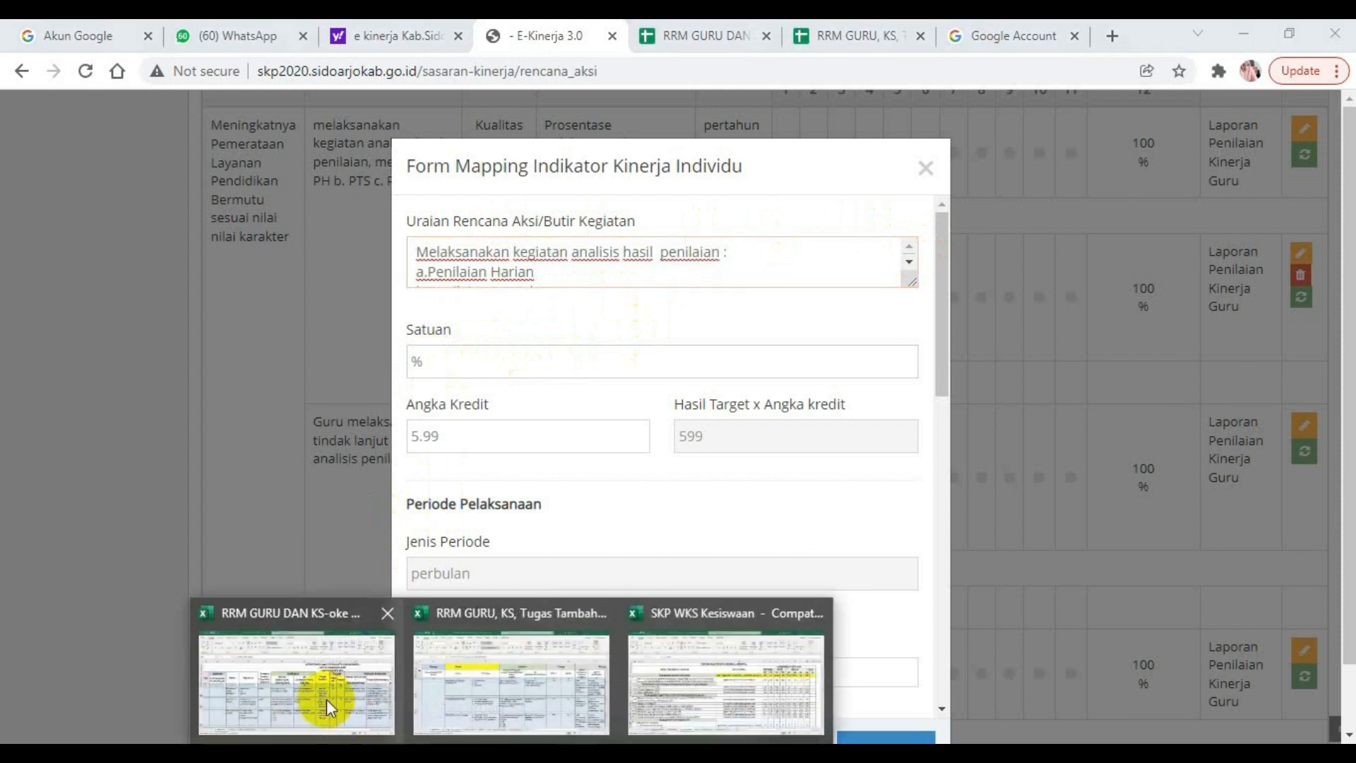
left_click(327, 699)
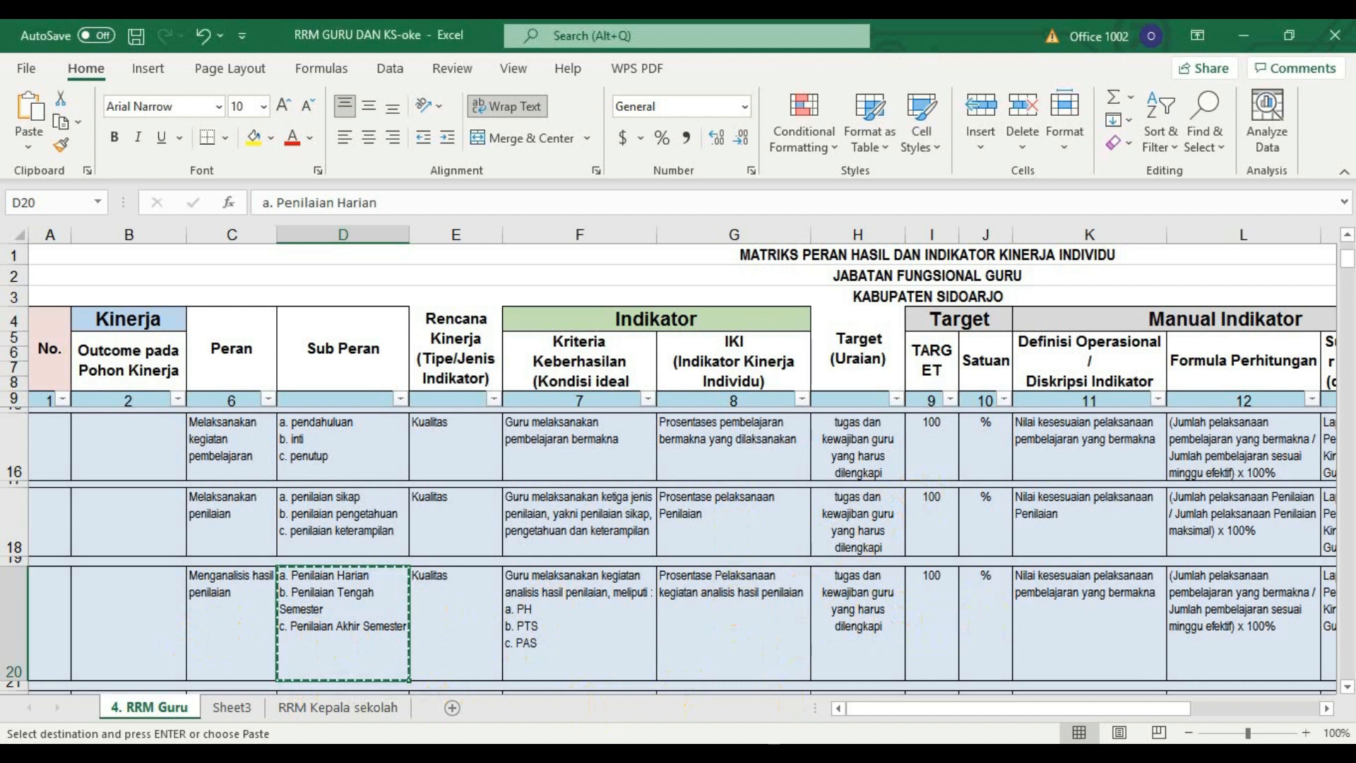
Consult the annual Angka Kredit table for teachers in the Excel workbook SKP WKS Kesiswaan for the form's Angka Kredit.
left_click(422, 753)
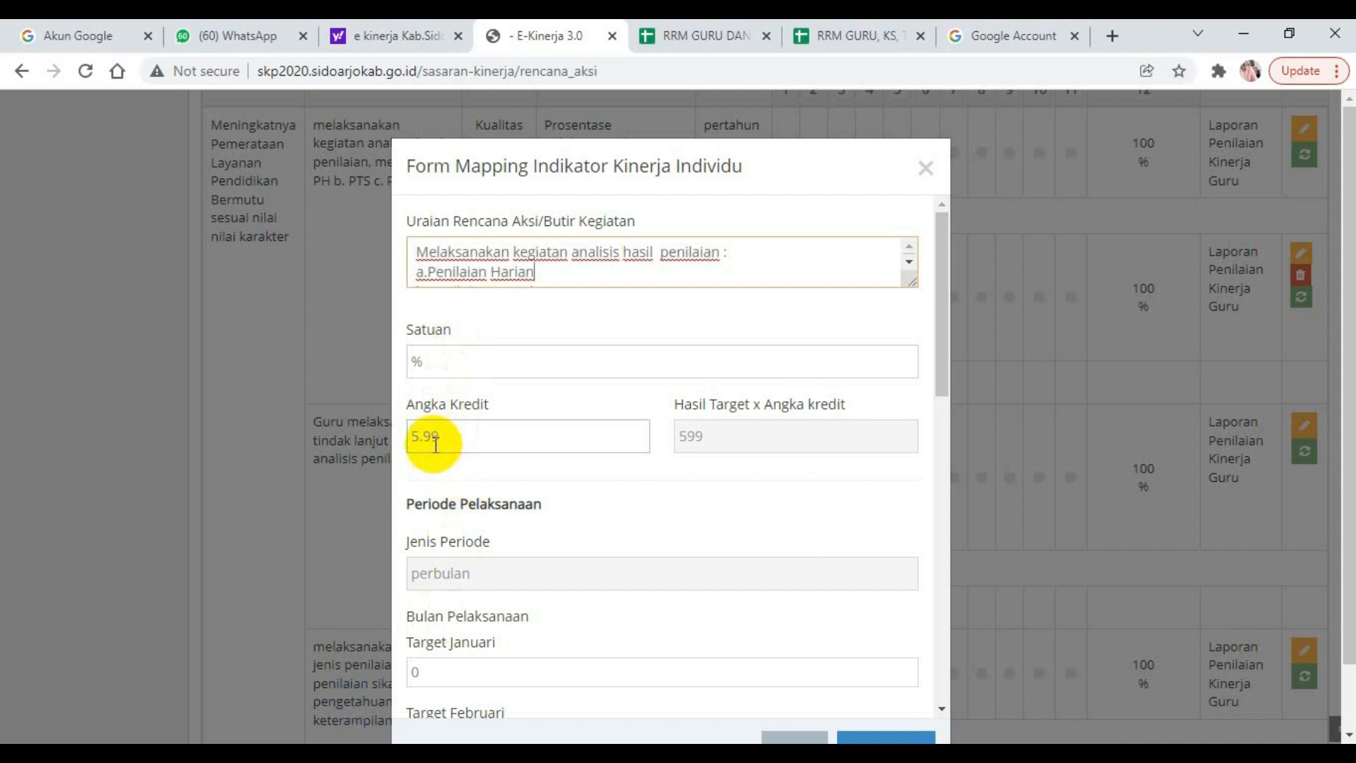
left_click(512, 753)
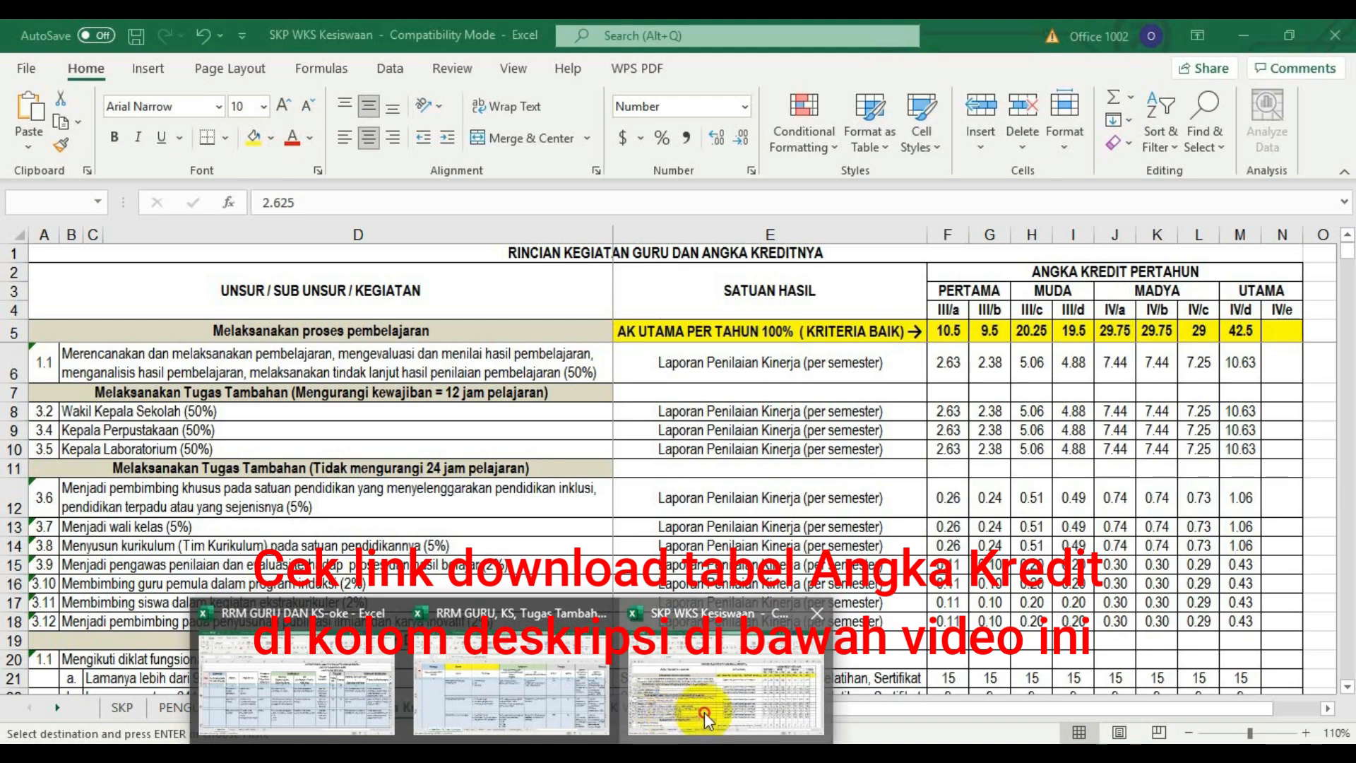
left_click(671, 726)
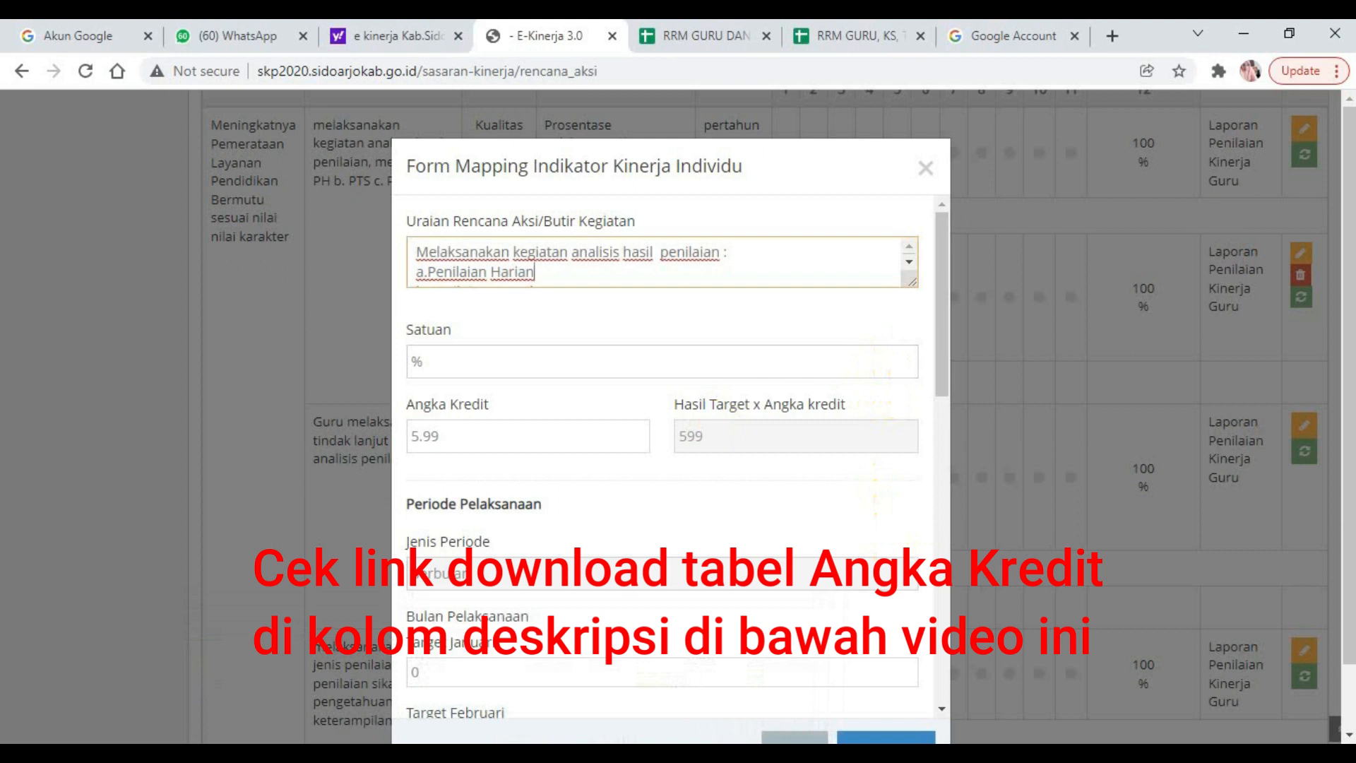
Examine the Peran and Sub Peran rows on the 4. RRM Guru sheet of RRM GURU DAN KS-oke and return to the form.
mouse_move(512, 753)
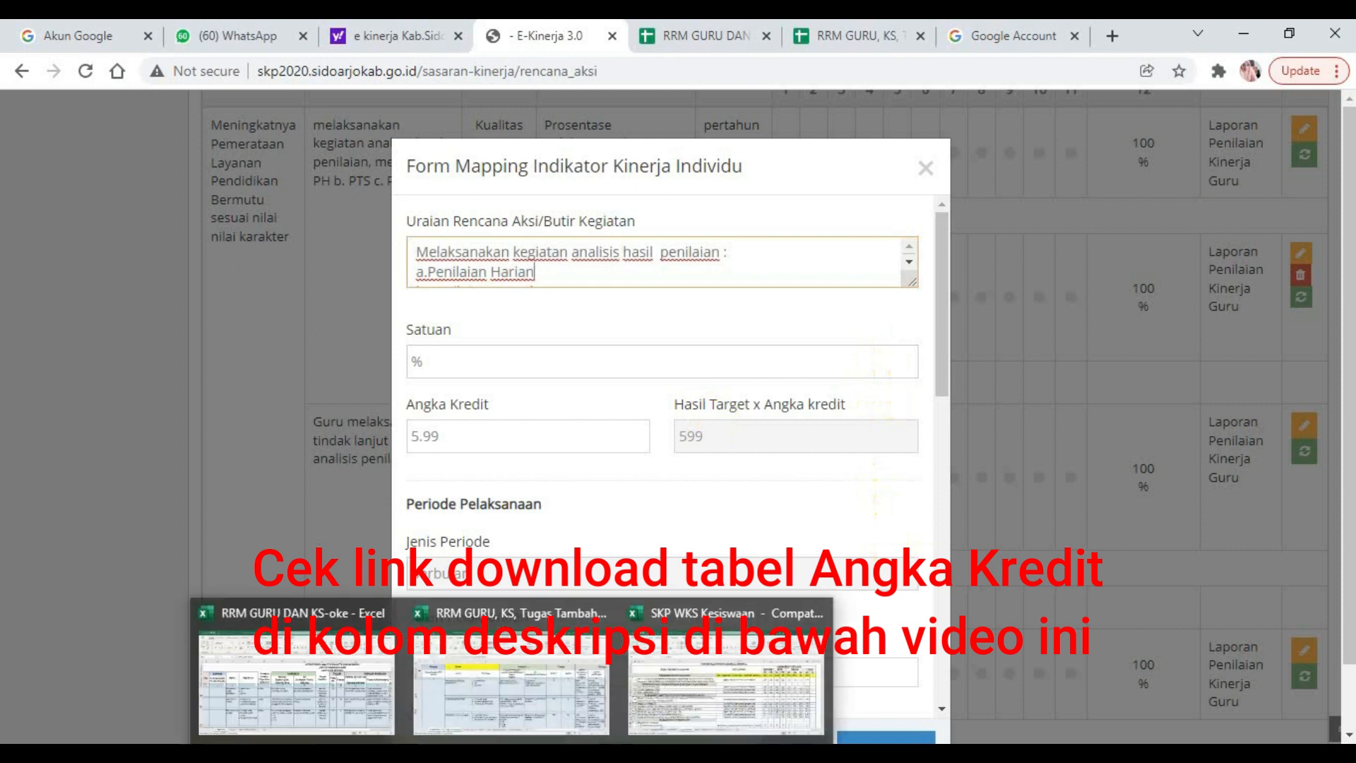
left_click(299, 708)
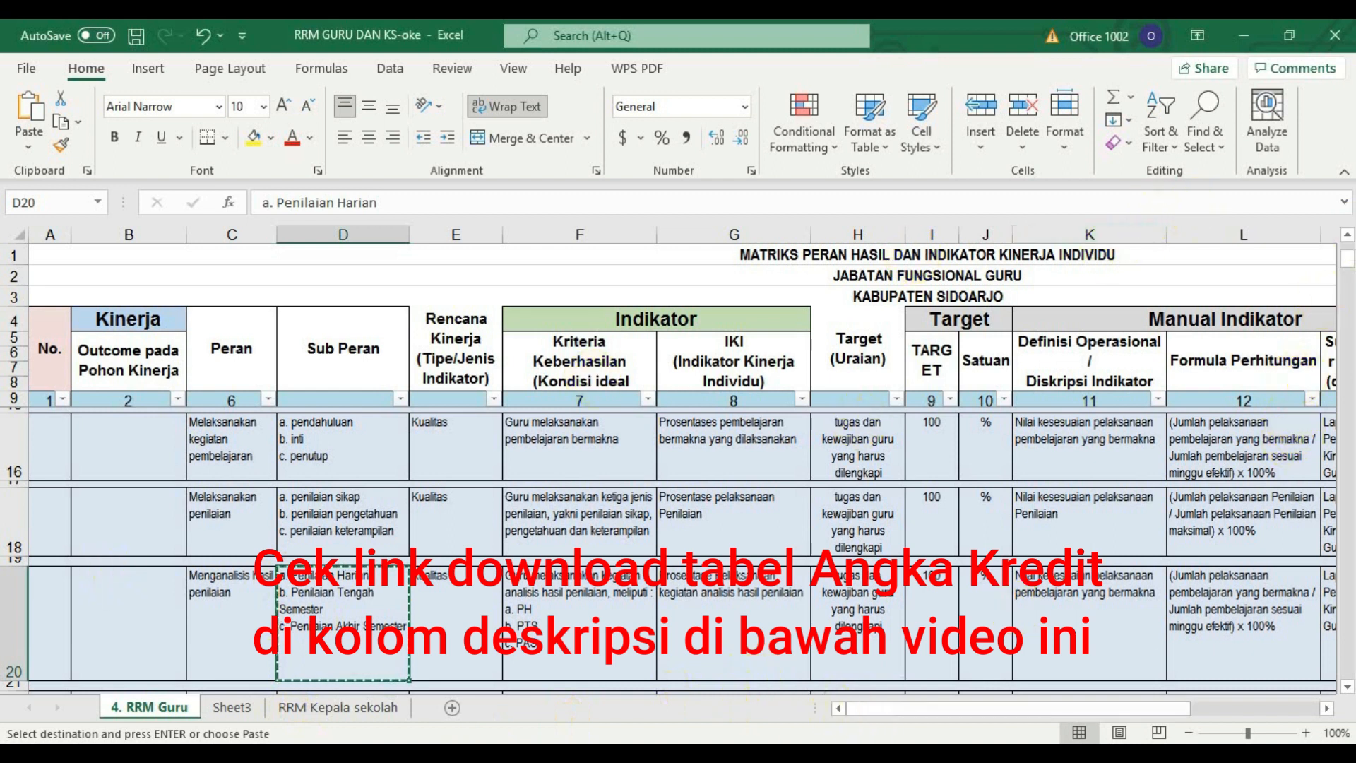
left_click(1348, 238)
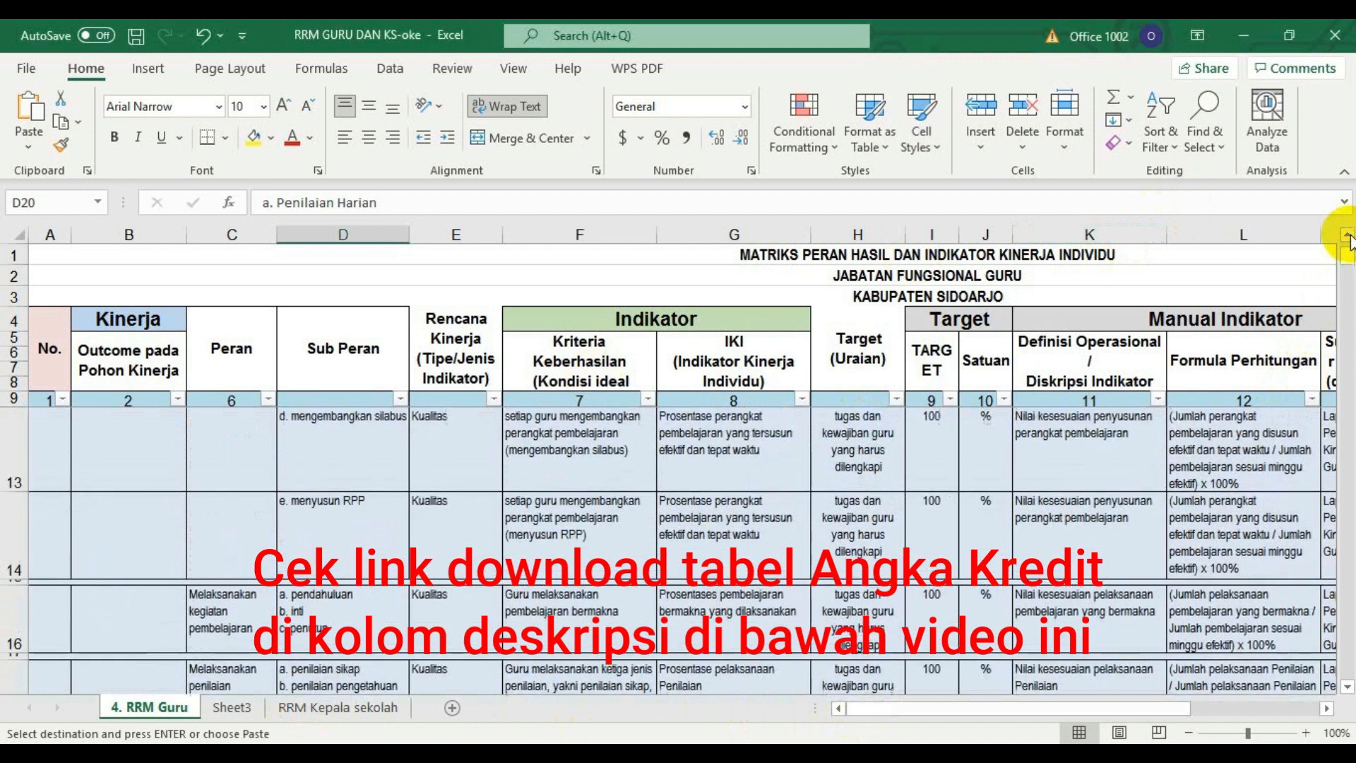
left_click(1347, 238)
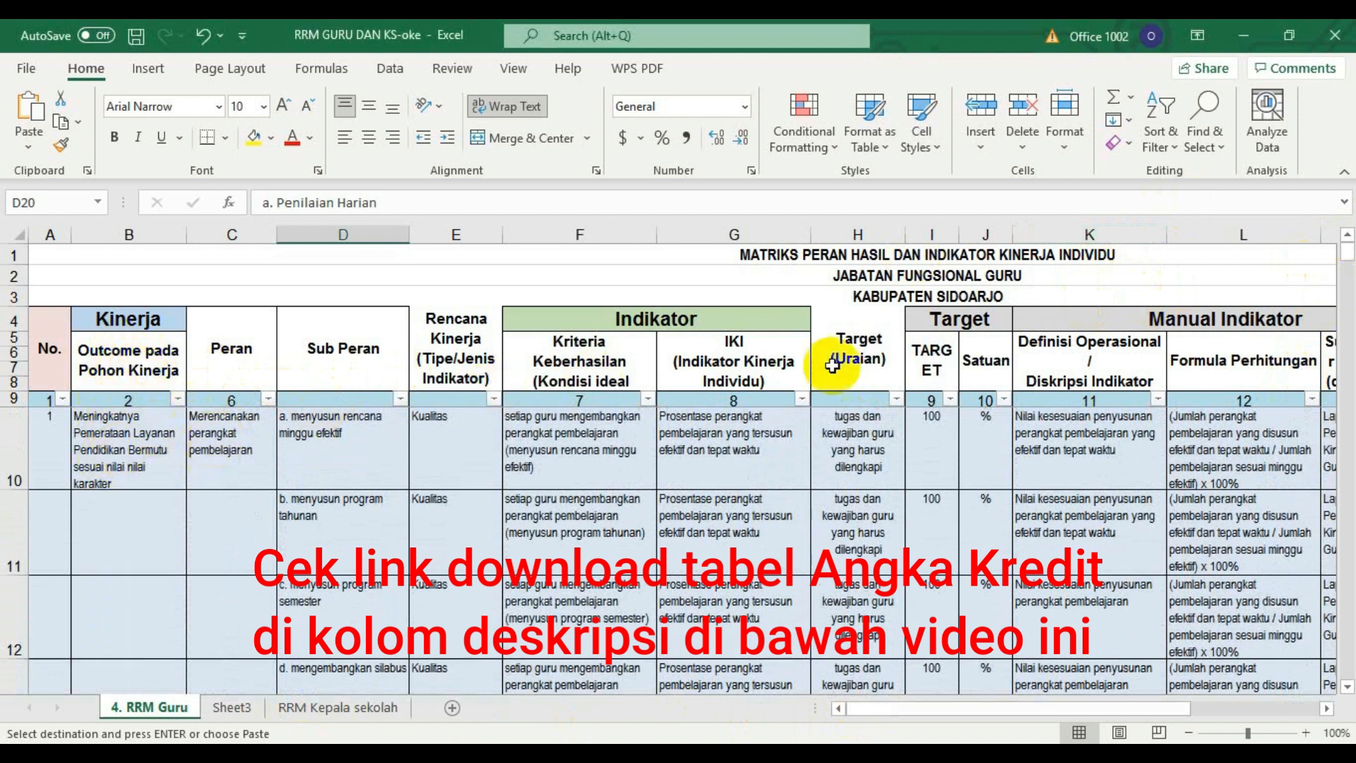
mouse_move(1347, 255)
left_mouse_down()
mouse_move(1351, 274)
mouse_move(1349, 249)
left_mouse_up()
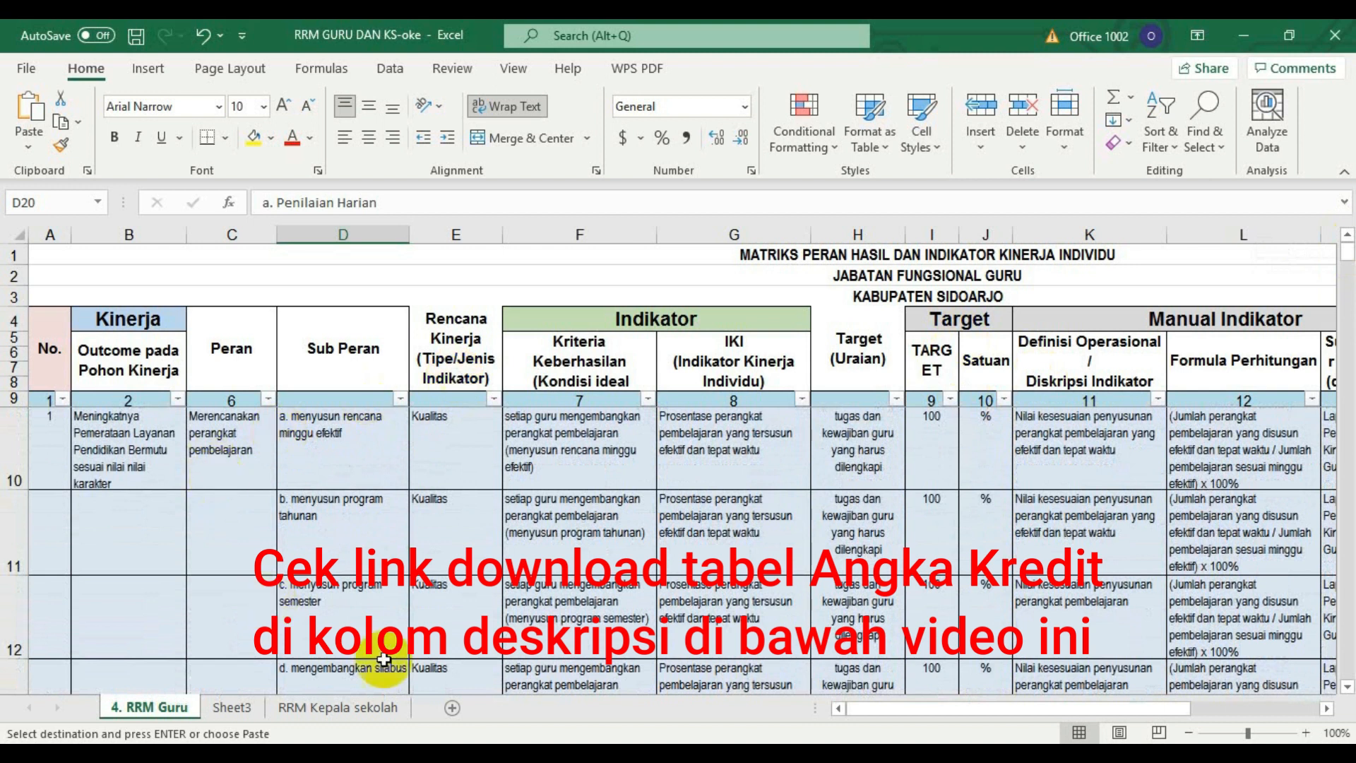
left_click(1343, 686)
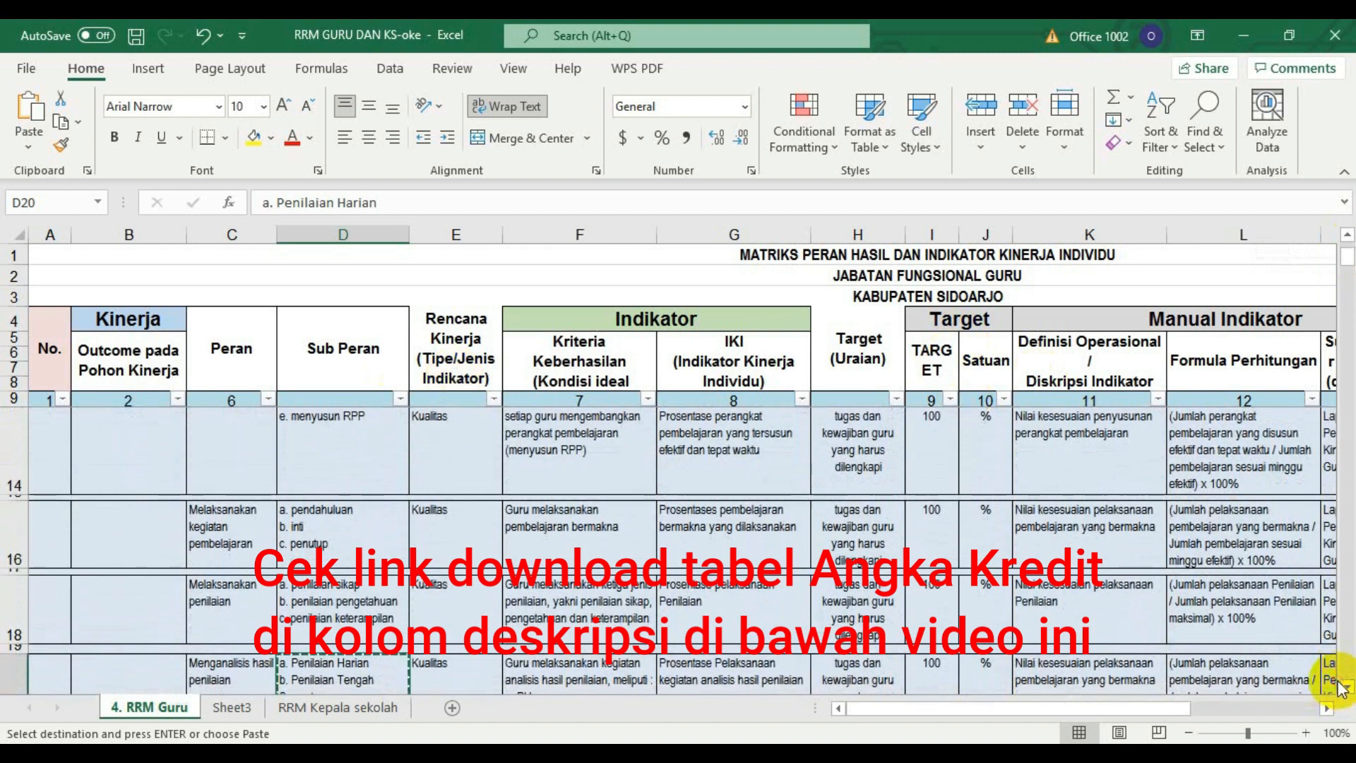
left_click(1346, 686)
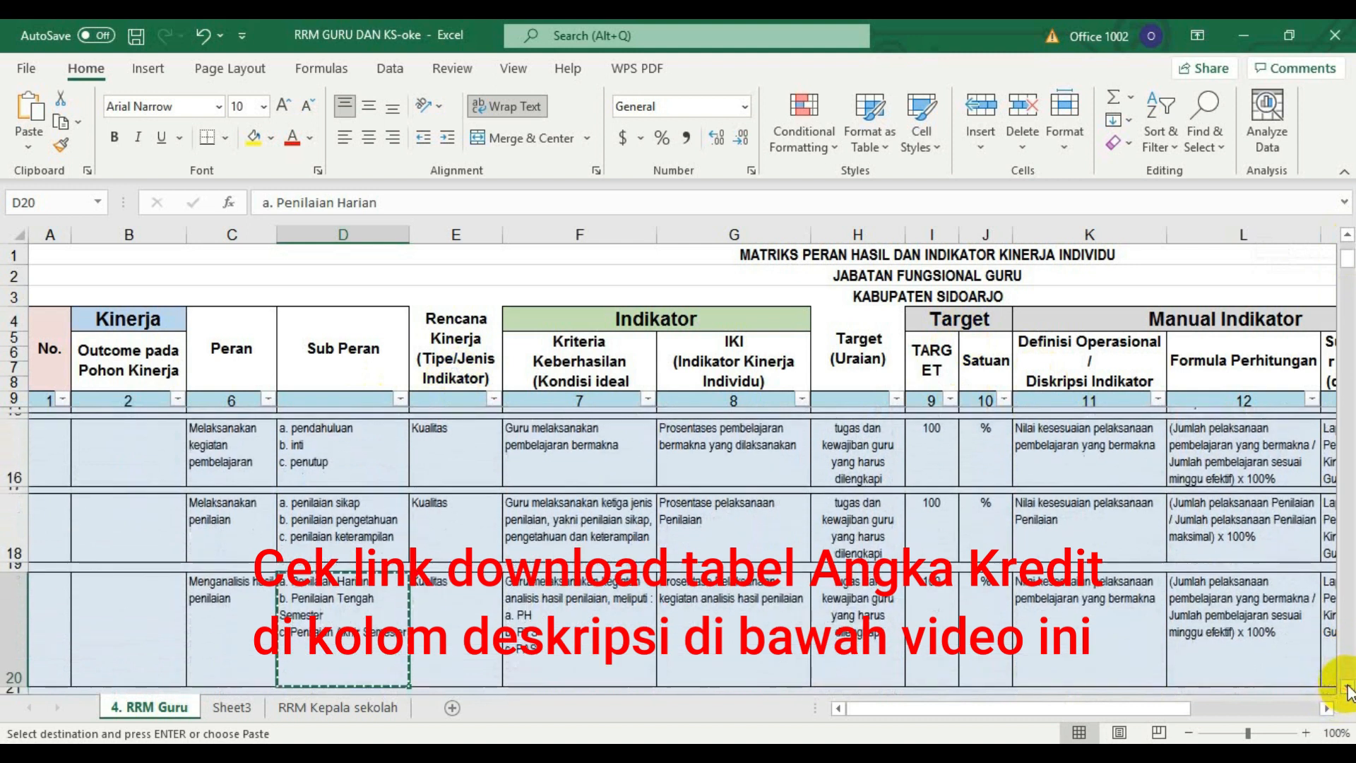
left_click(1347, 686)
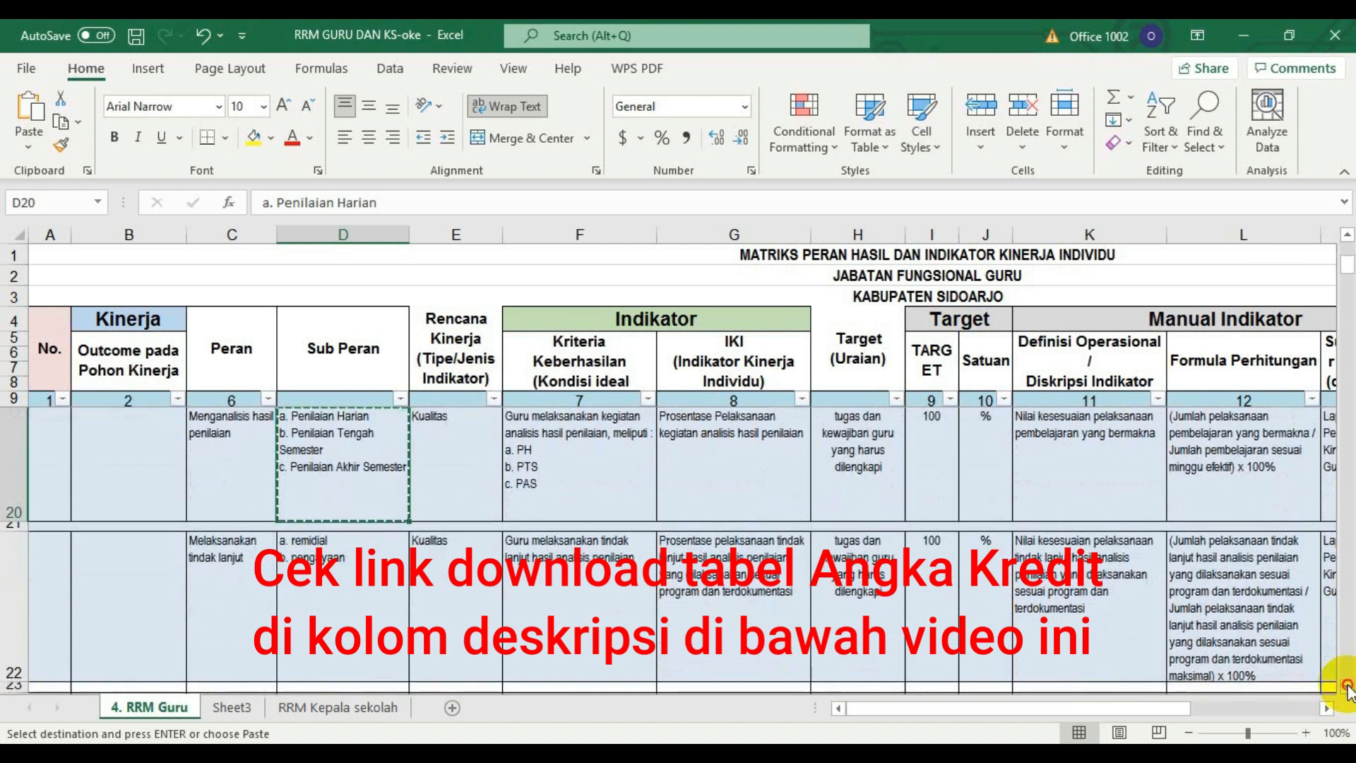
left_click(1347, 235)
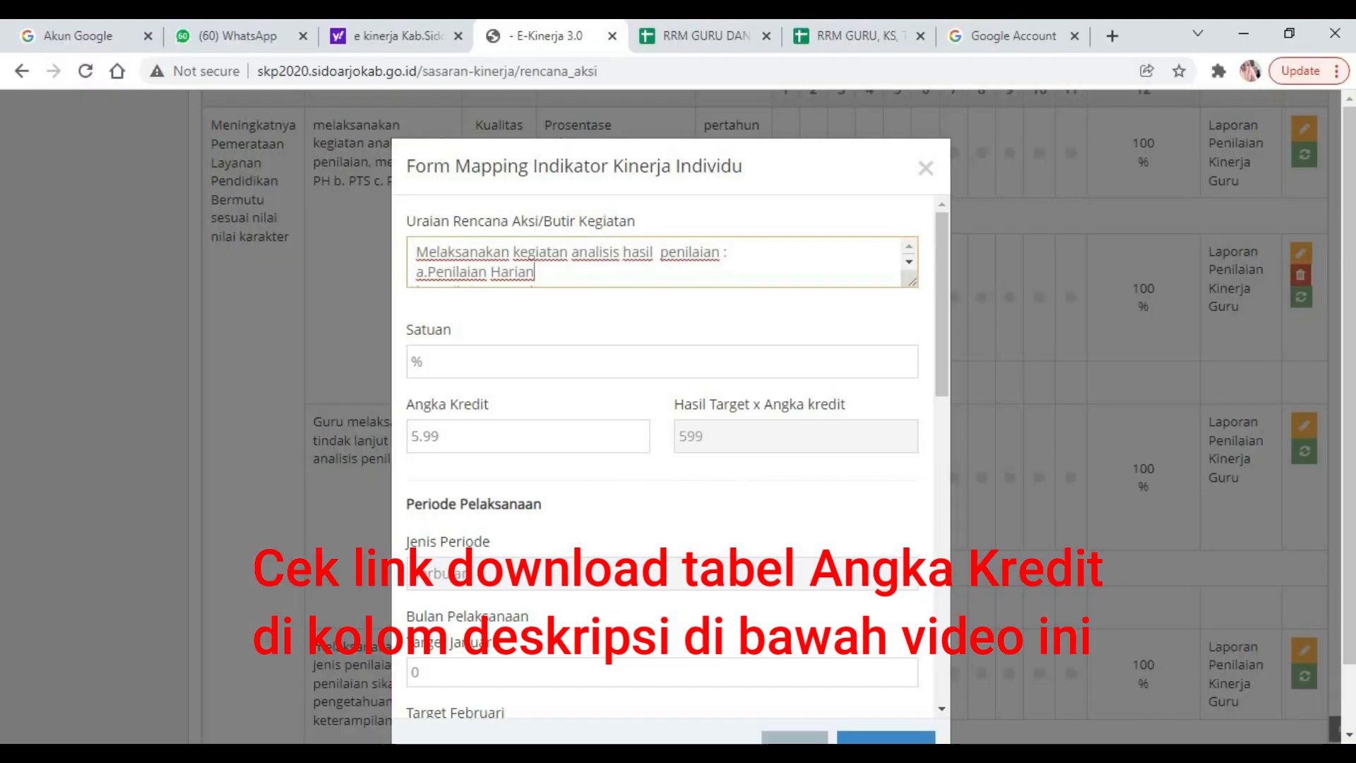
Check the annual Angka Kredit table in SKP WKS Kesiswaan, and review the Peran and Sub Peran rows of RRM GURU DAN KS-oke.
mouse_move(580, 697)
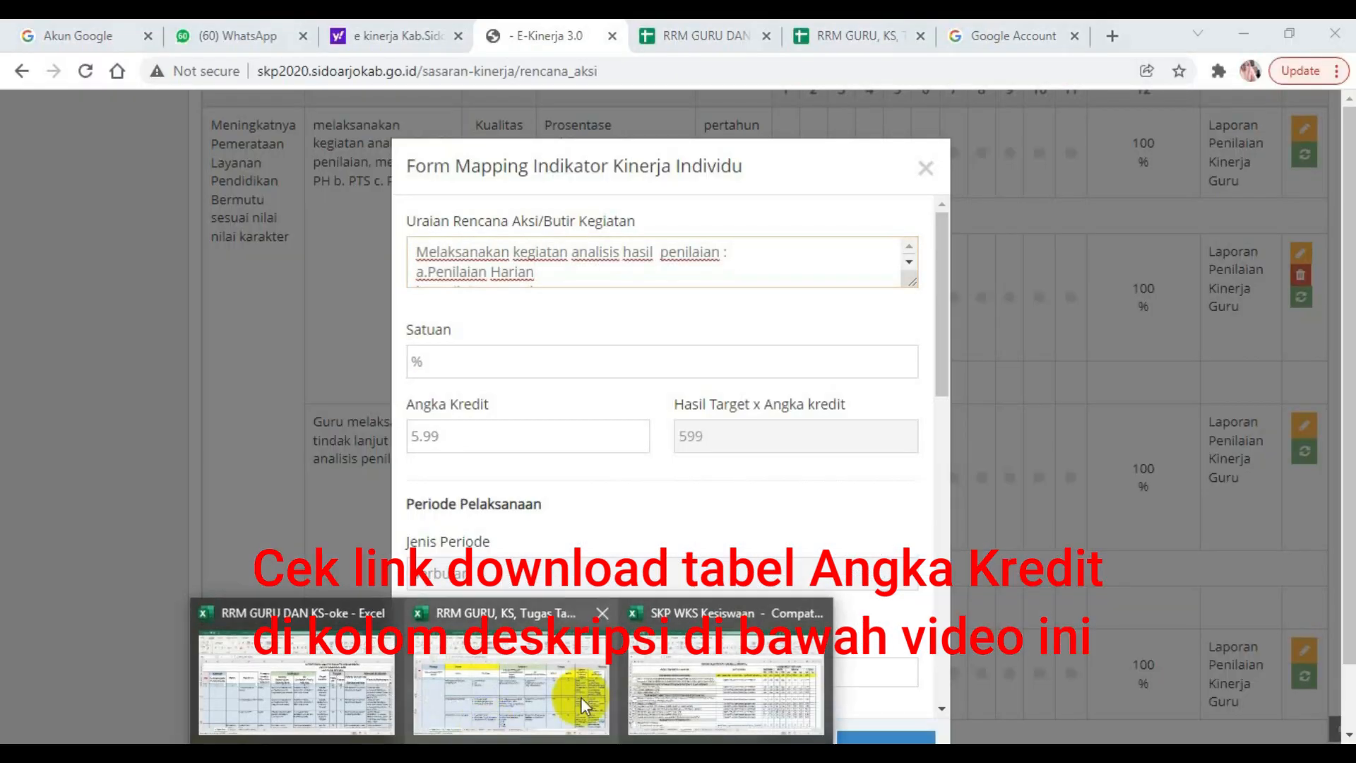
left_click(700, 701)
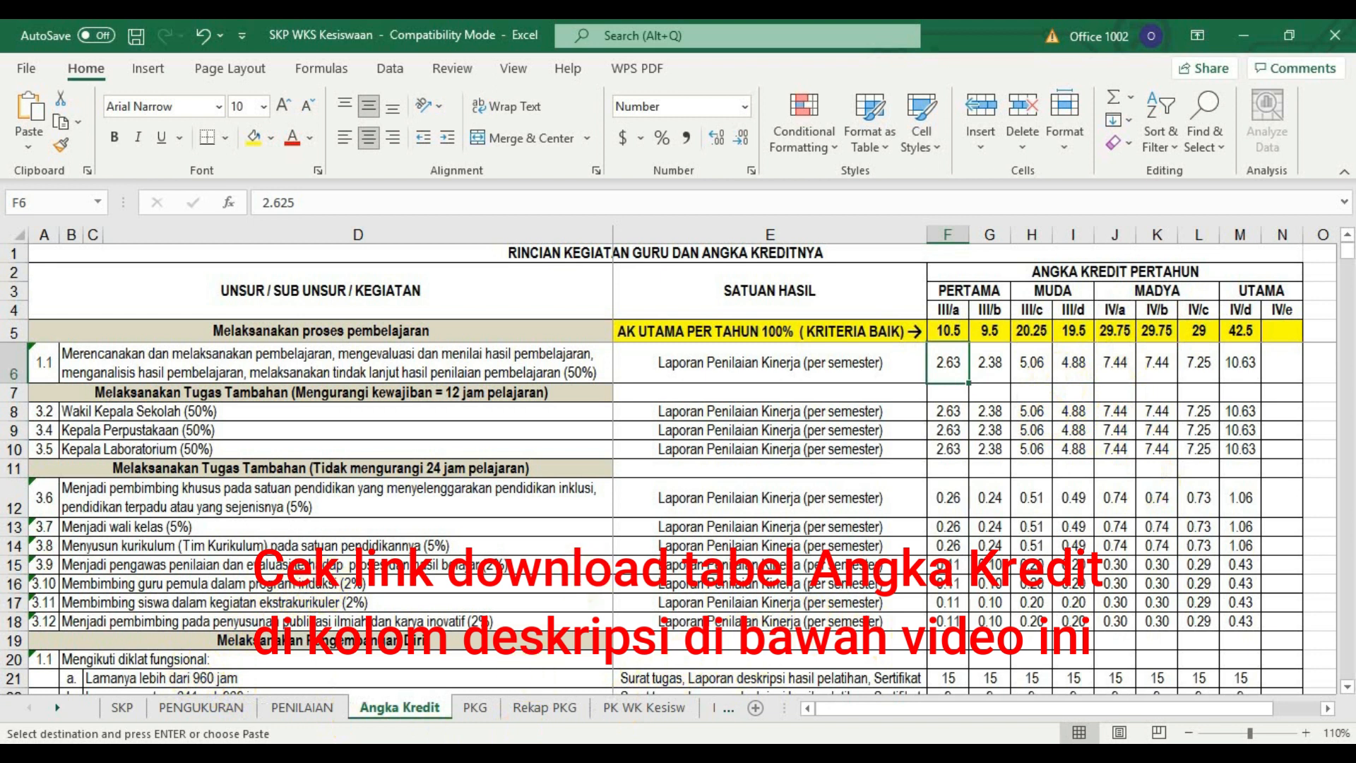
left_click(307, 713)
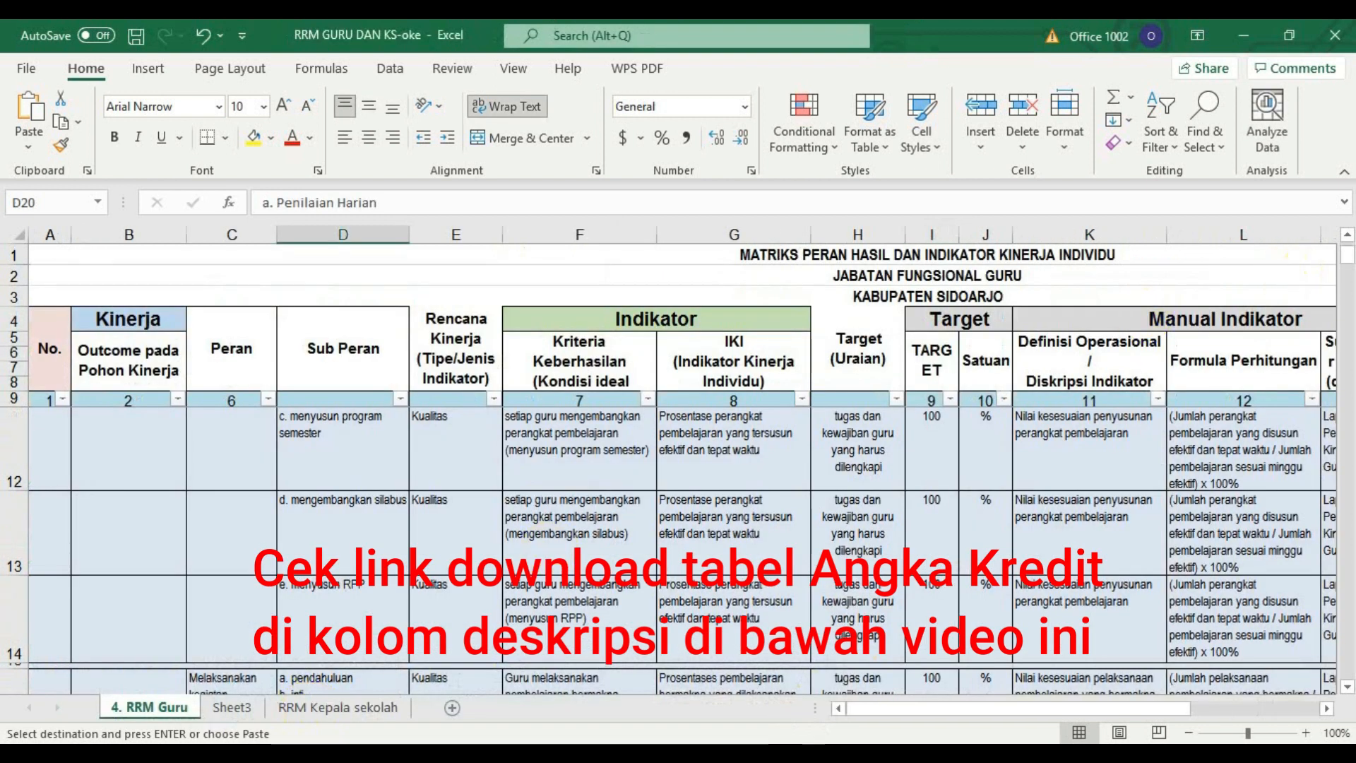
left_click(1348, 236)
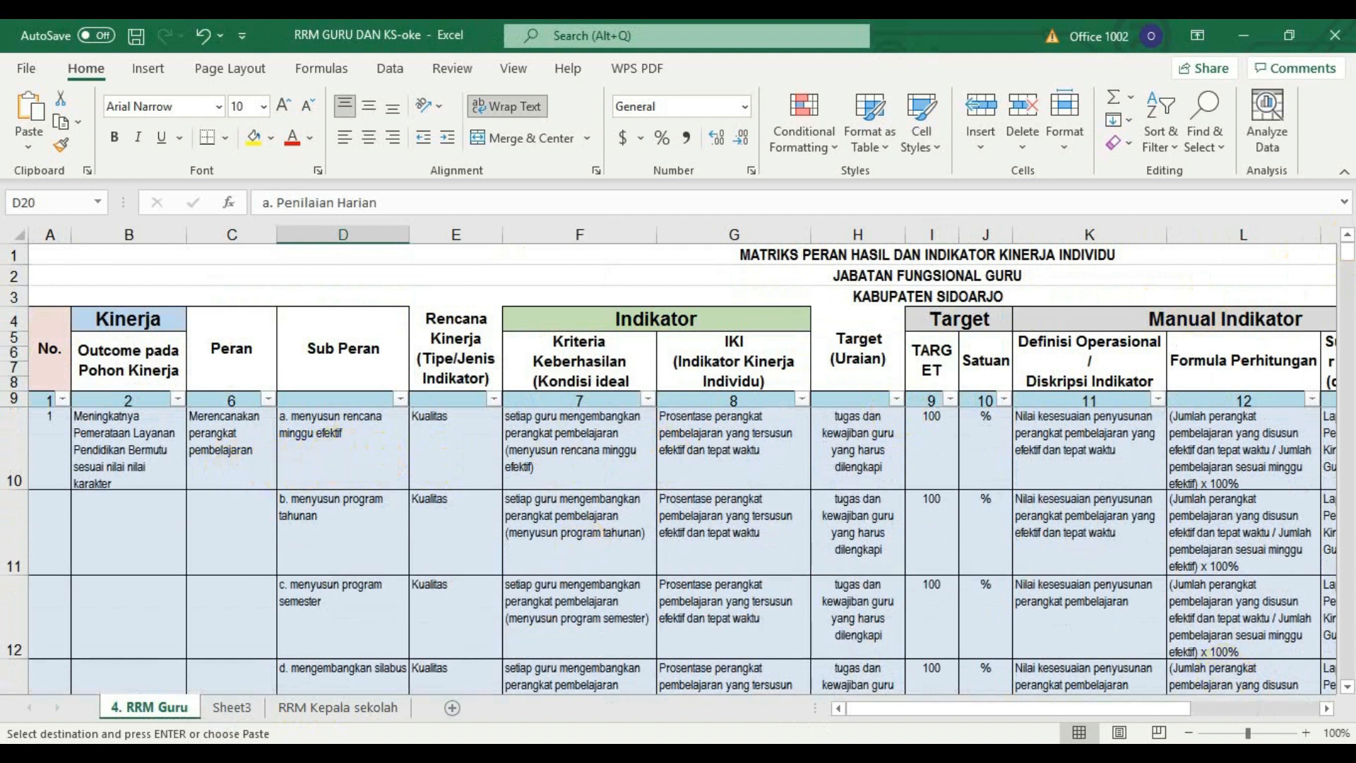
left_click(1347, 687)
left_click(1348, 687)
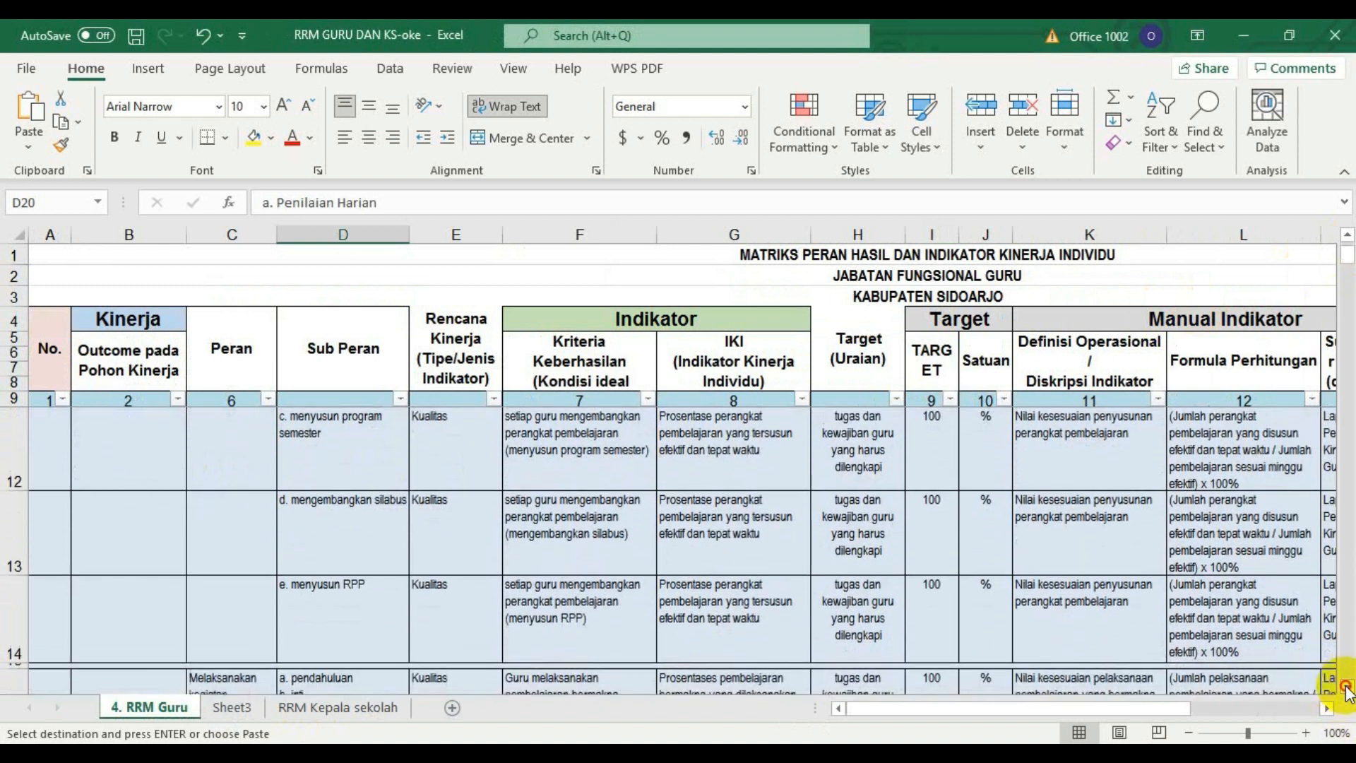
left_click(1348, 686)
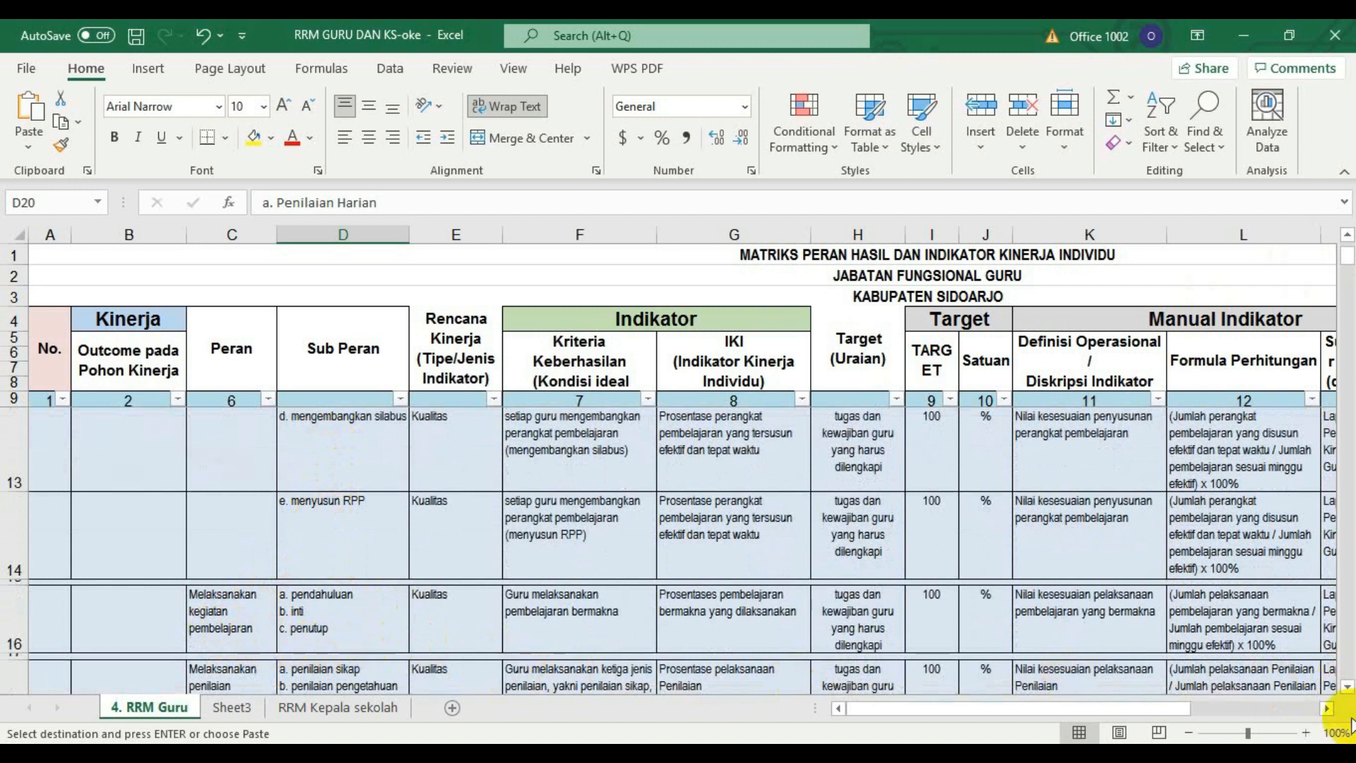
left_click(1348, 686)
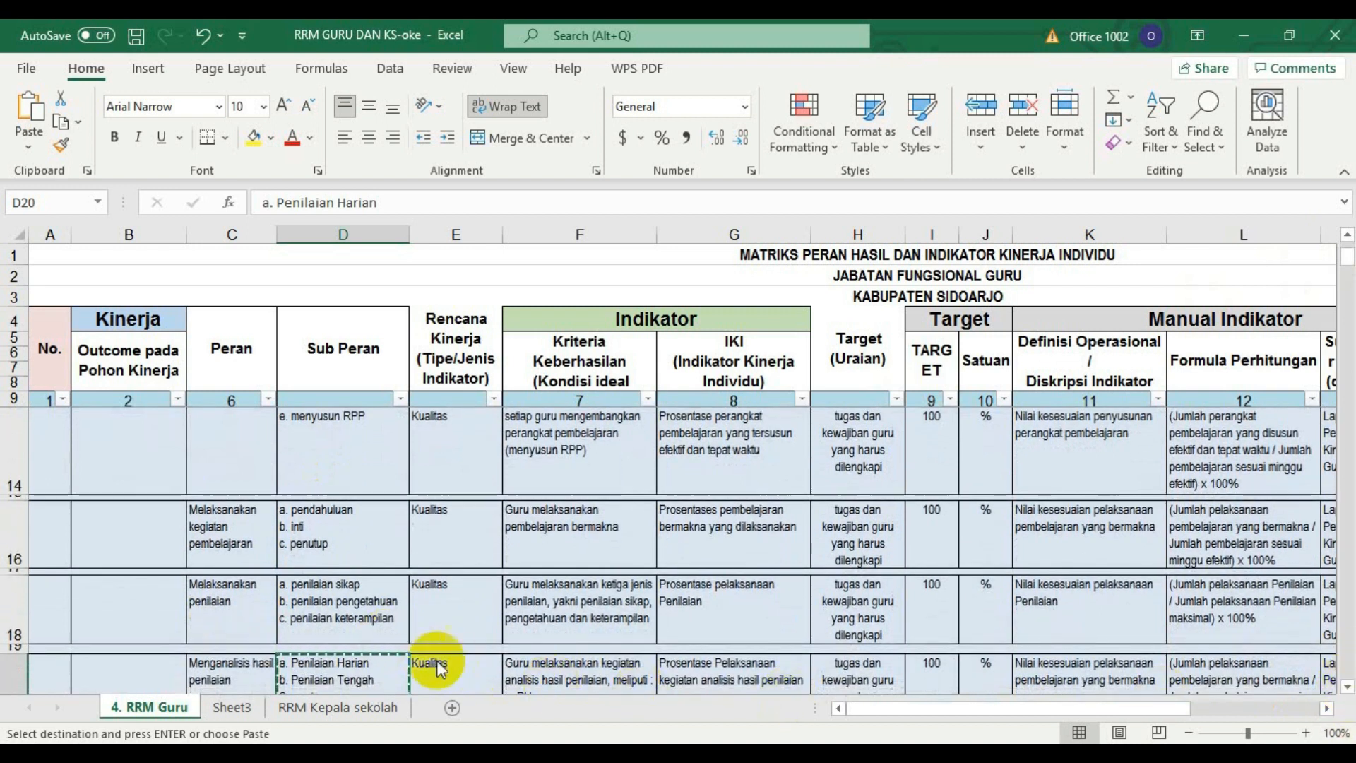
left_click(1348, 686)
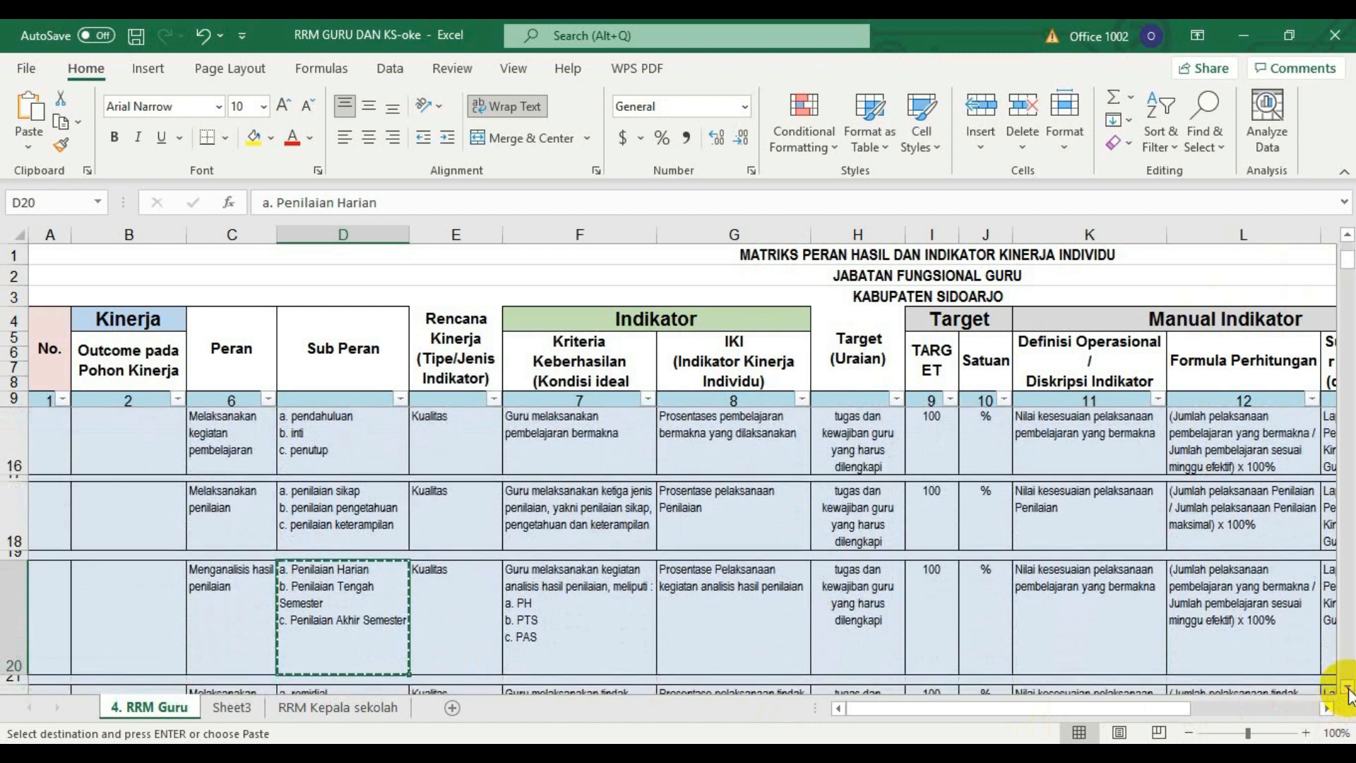
left_click(1347, 686)
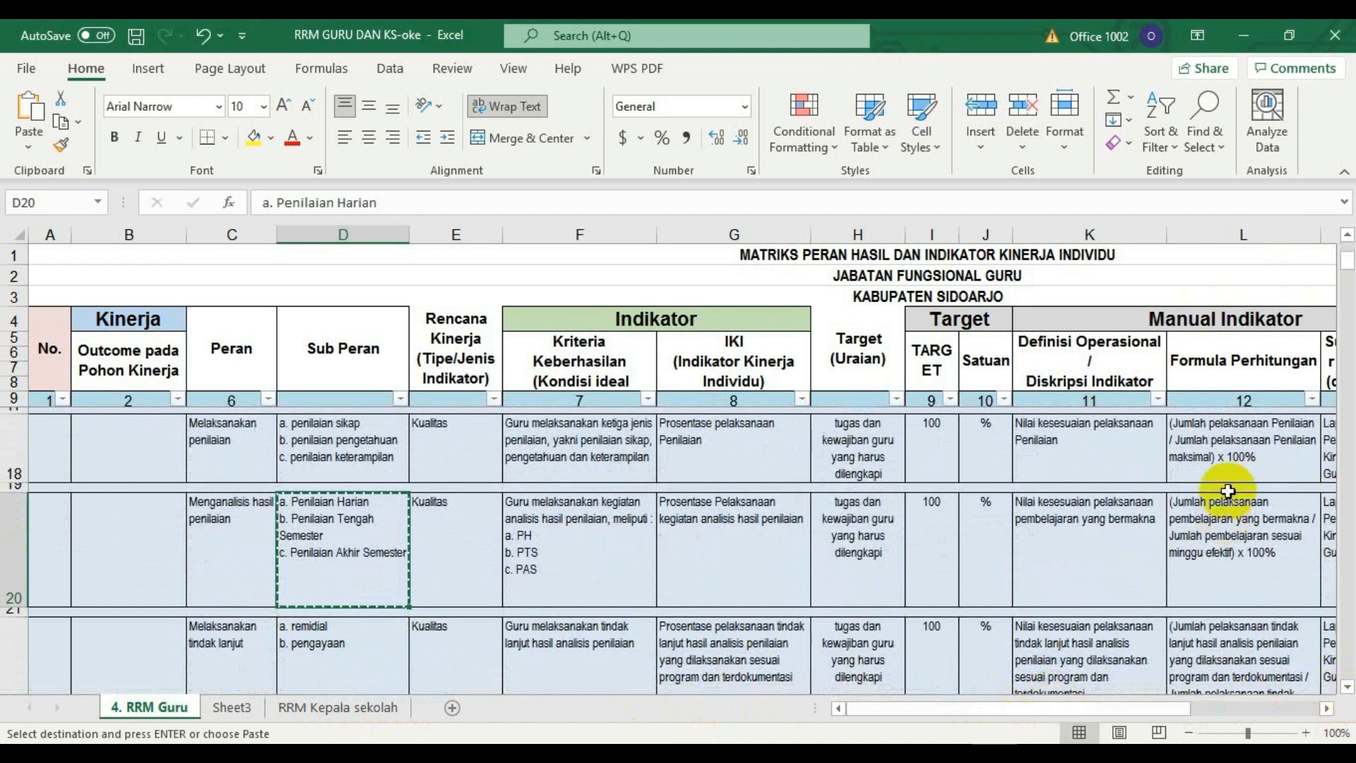
scroll(1348, 243, "up", 1)
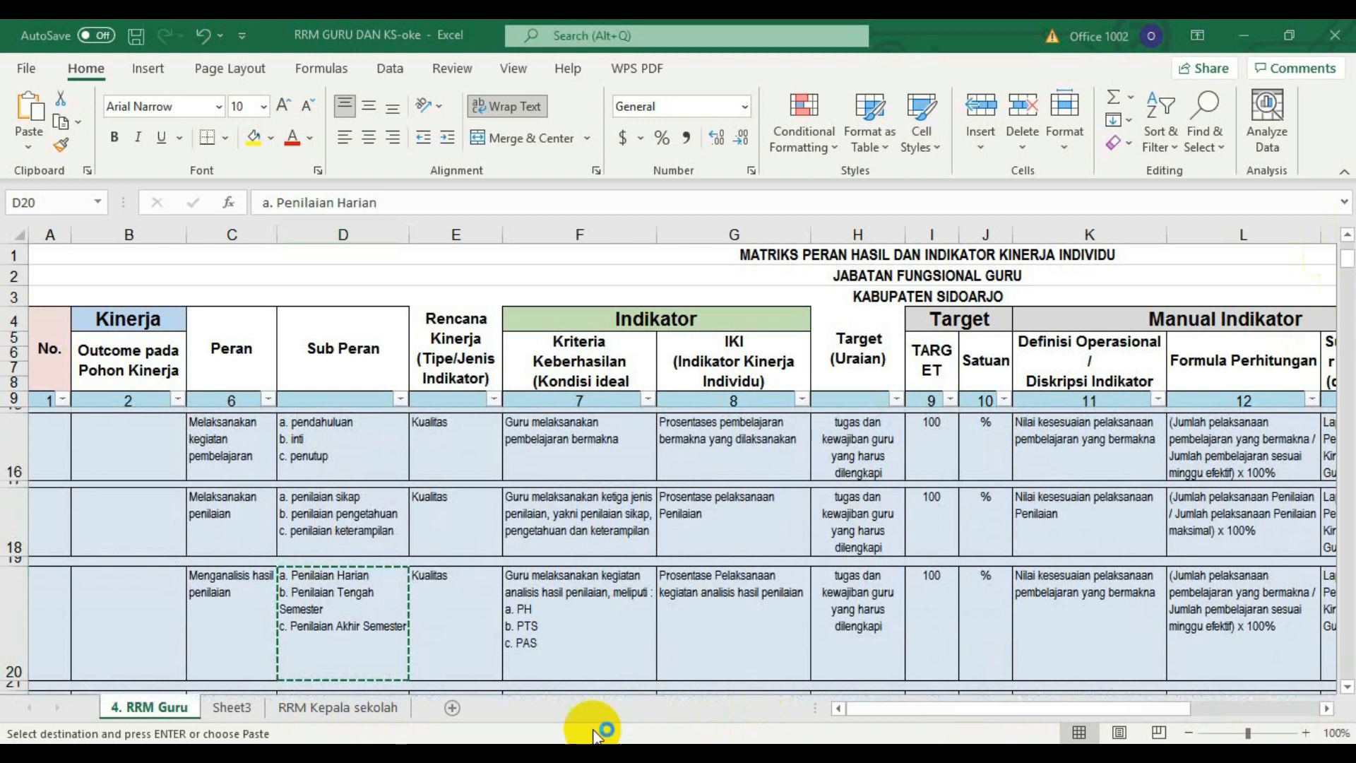
Compare the Angka Kredit sheet's Madya columns with the 4. RRM Guru rows across the two workbooks, and return to the mapping form.
left_click(735, 717)
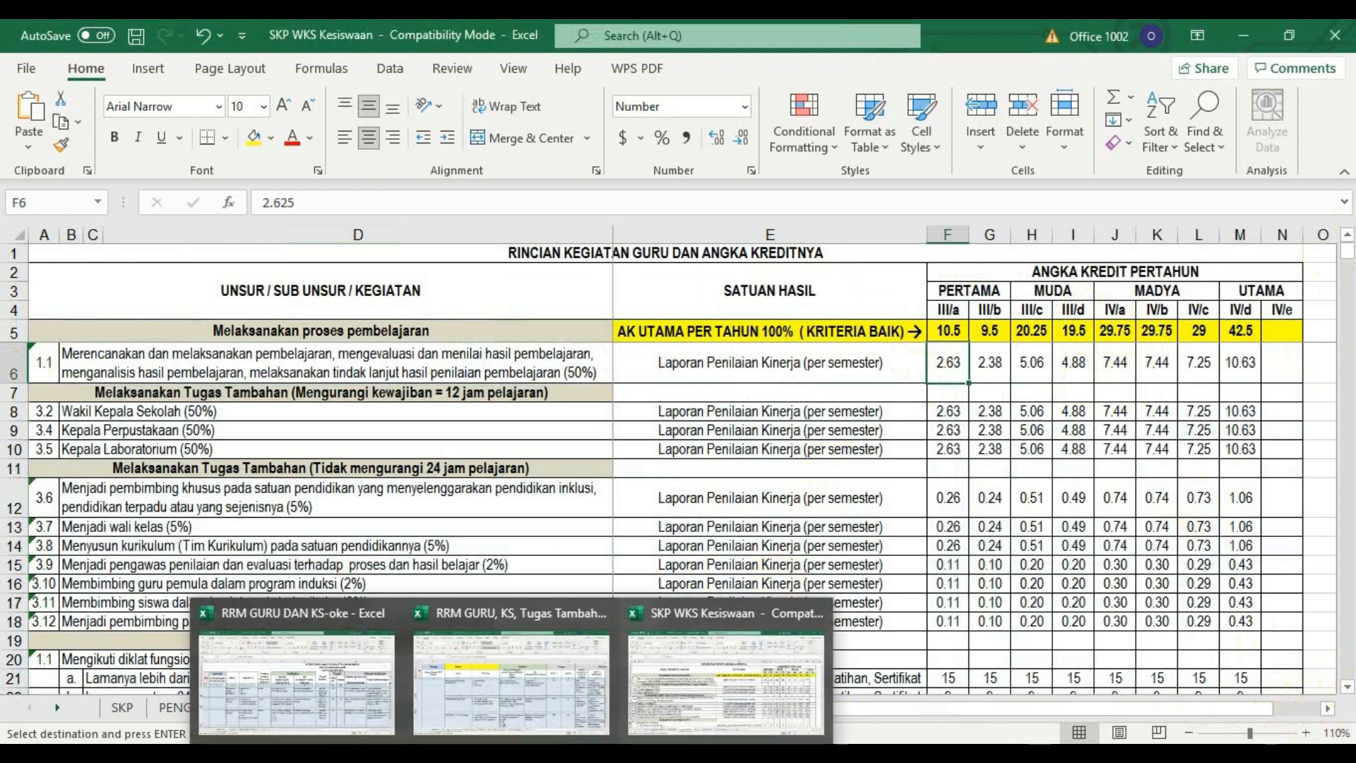
left_click(315, 712)
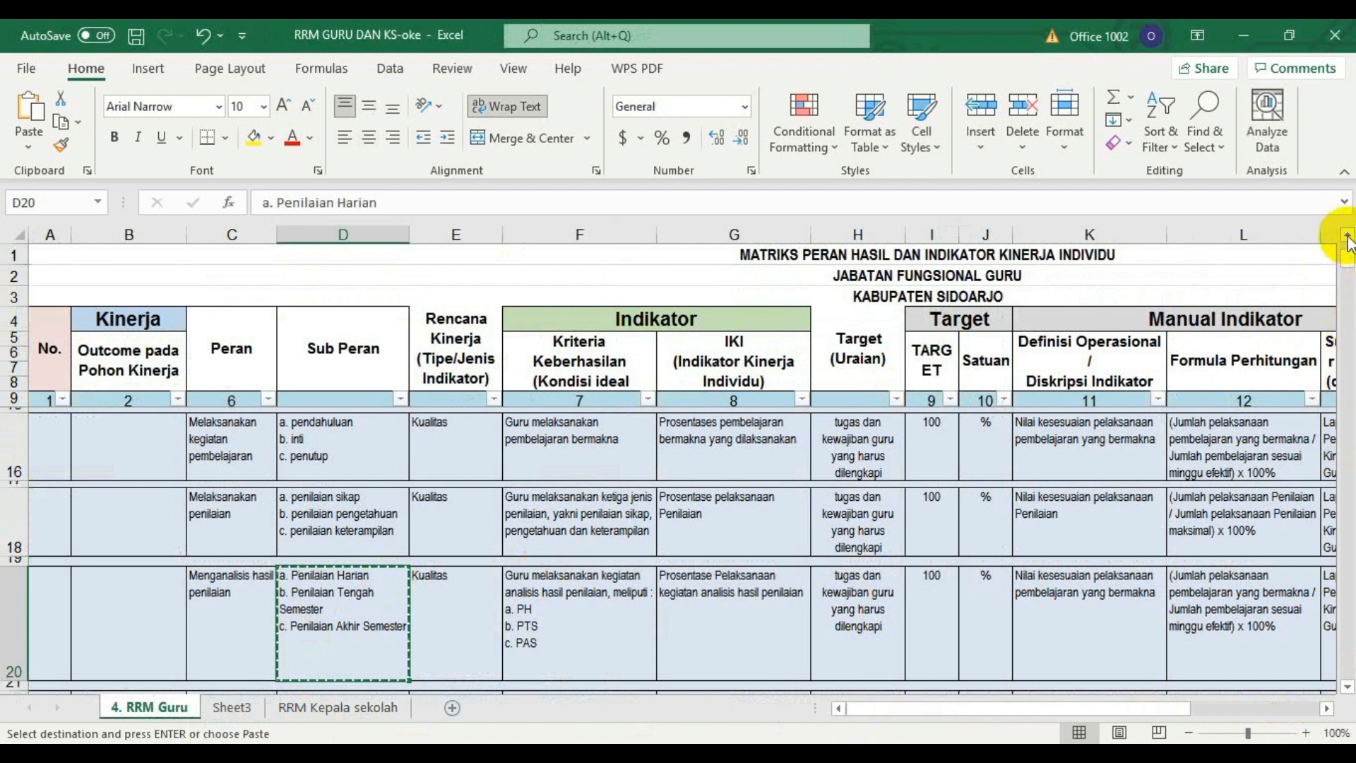
scroll(1335, 304, "down", 1)
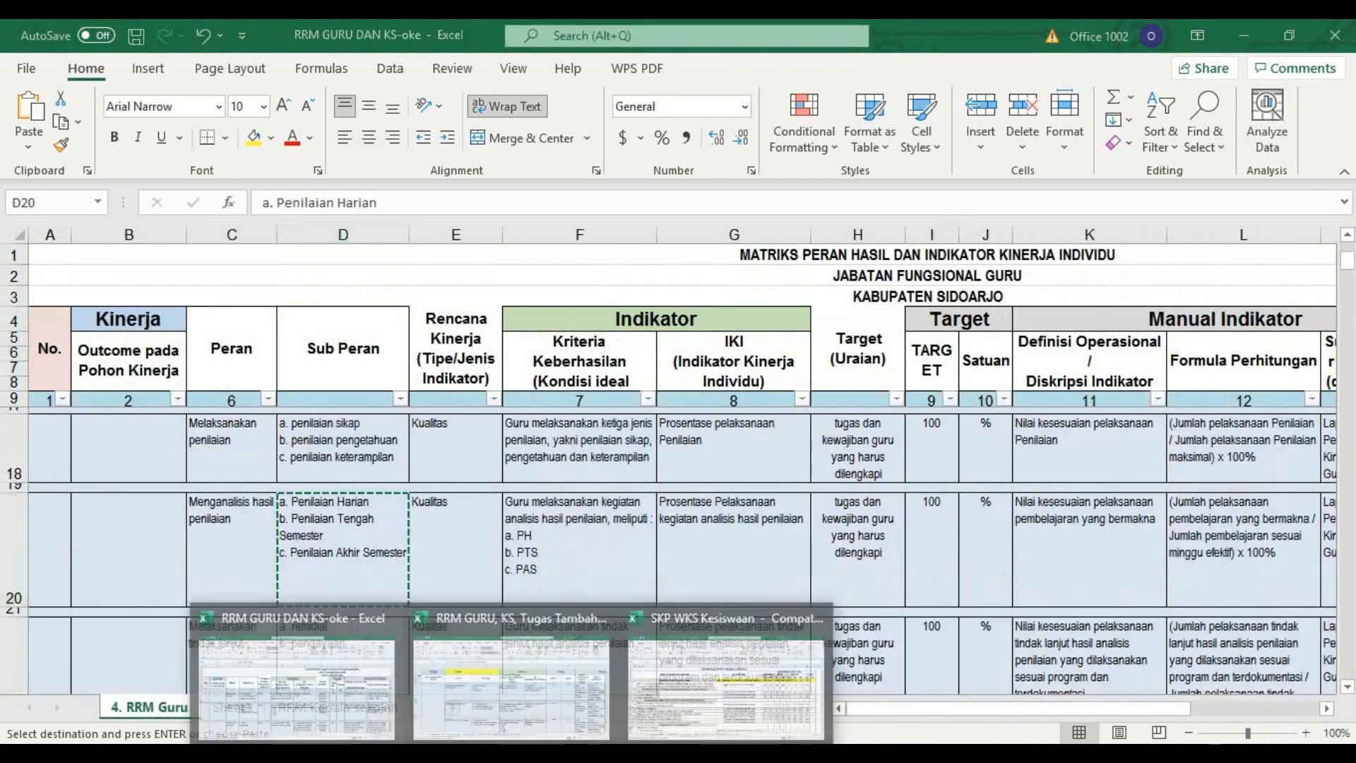
left_click(676, 706)
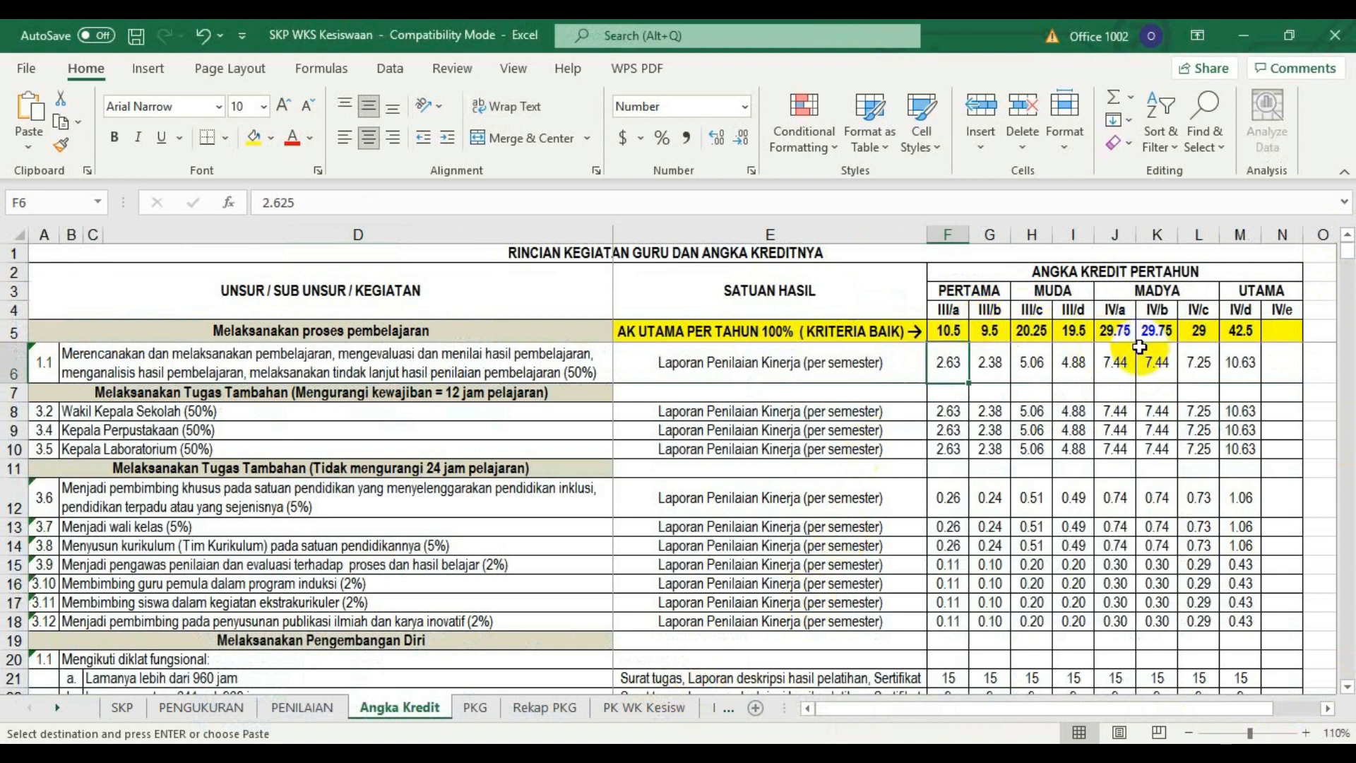
left_click(559, 754)
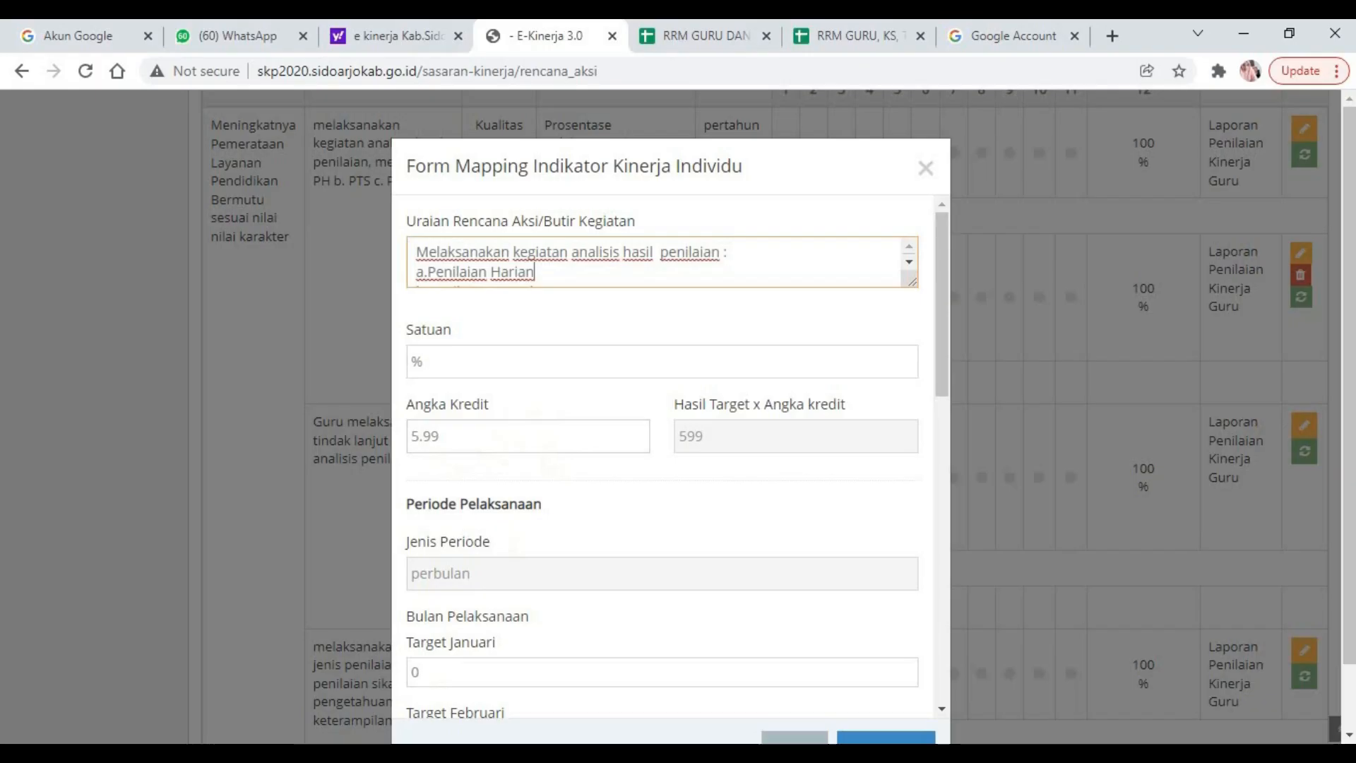
Set the Angka Kredit to 5.95 for the "Melaksanakan kegiatan analisis hasil penilaian" rencana aksi and save the form.
mouse_move(511, 754)
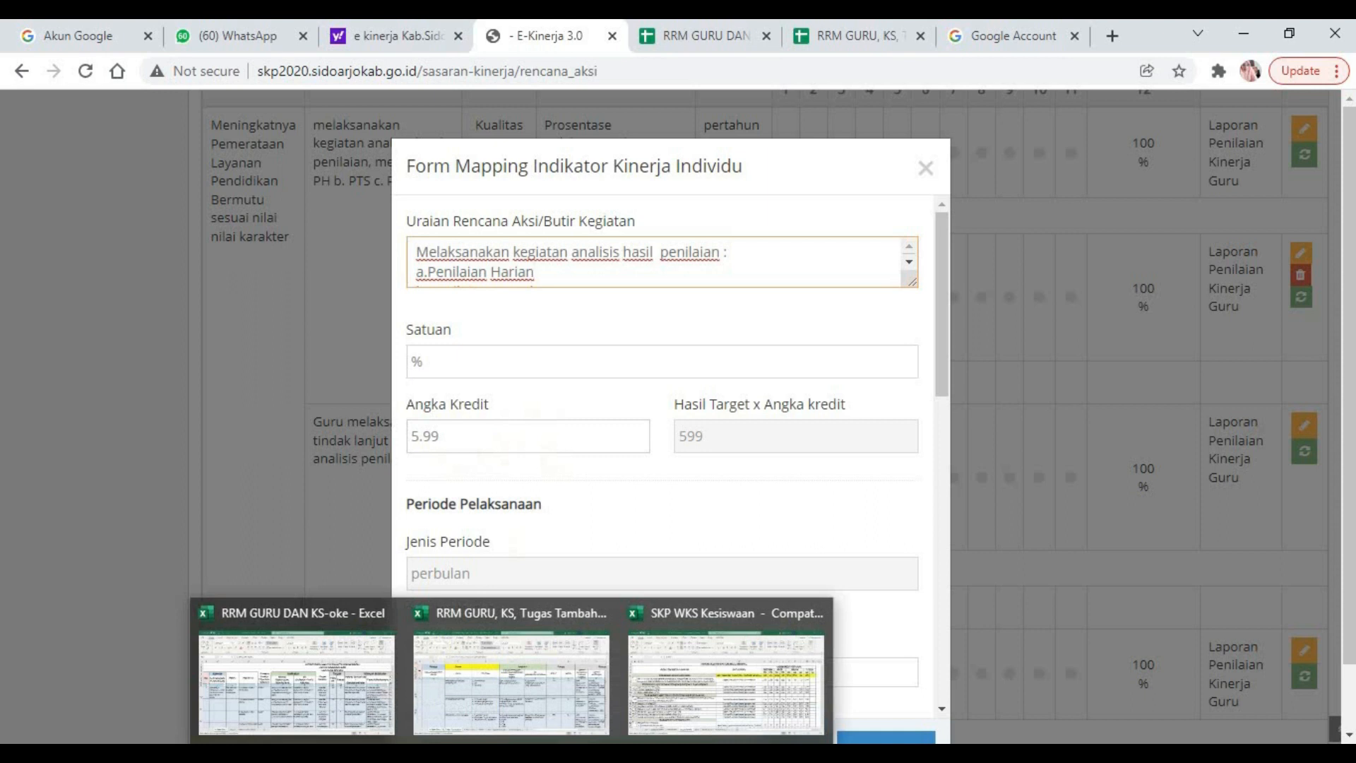
left_click(445, 438)
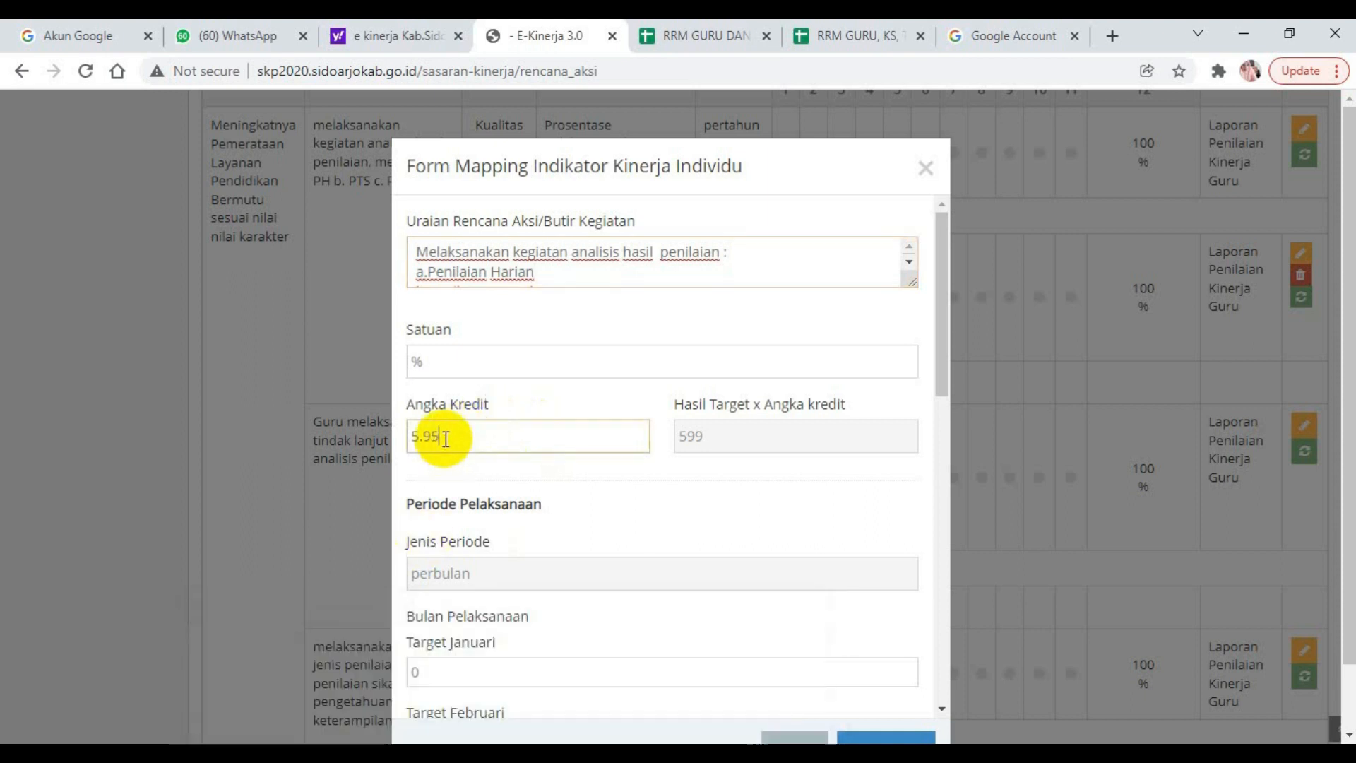
left_click_drag(931, 375, 939, 257)
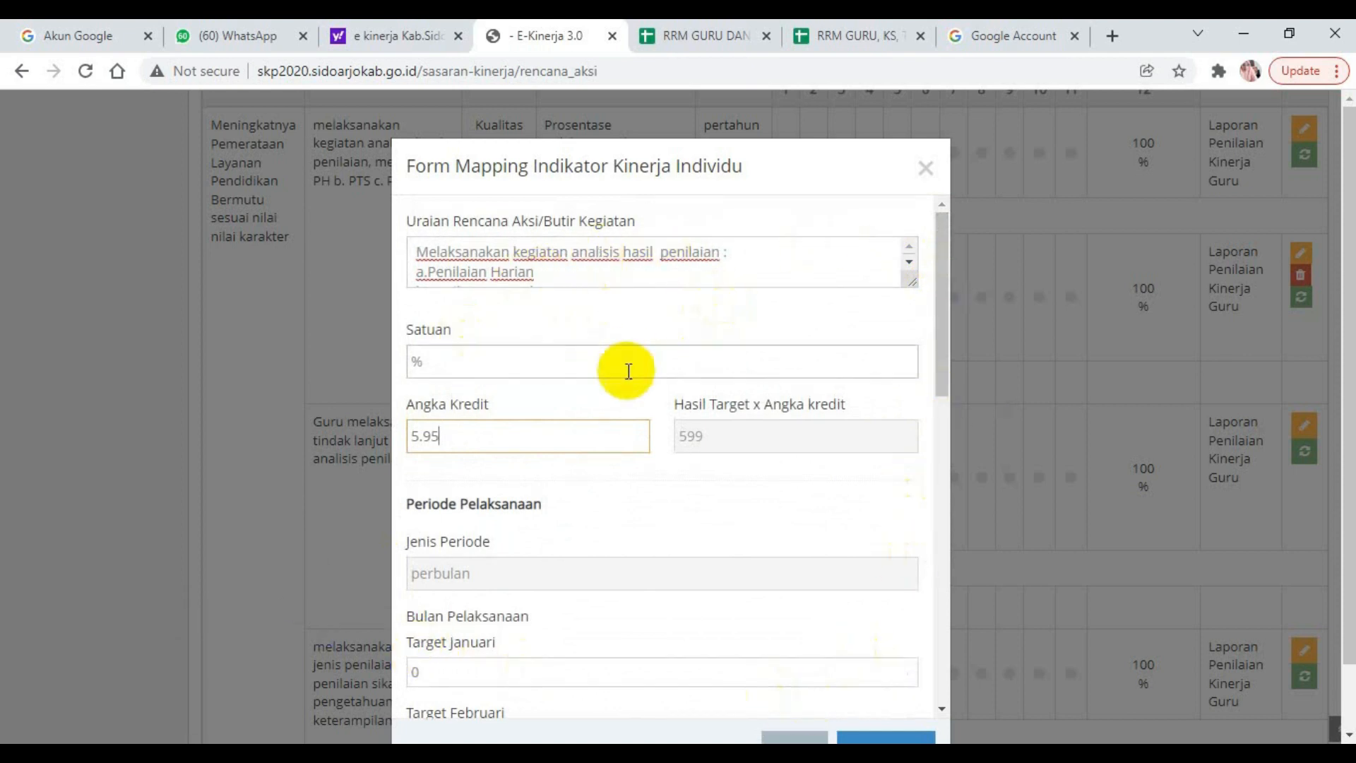
left_click_drag(939, 357, 922, 643)
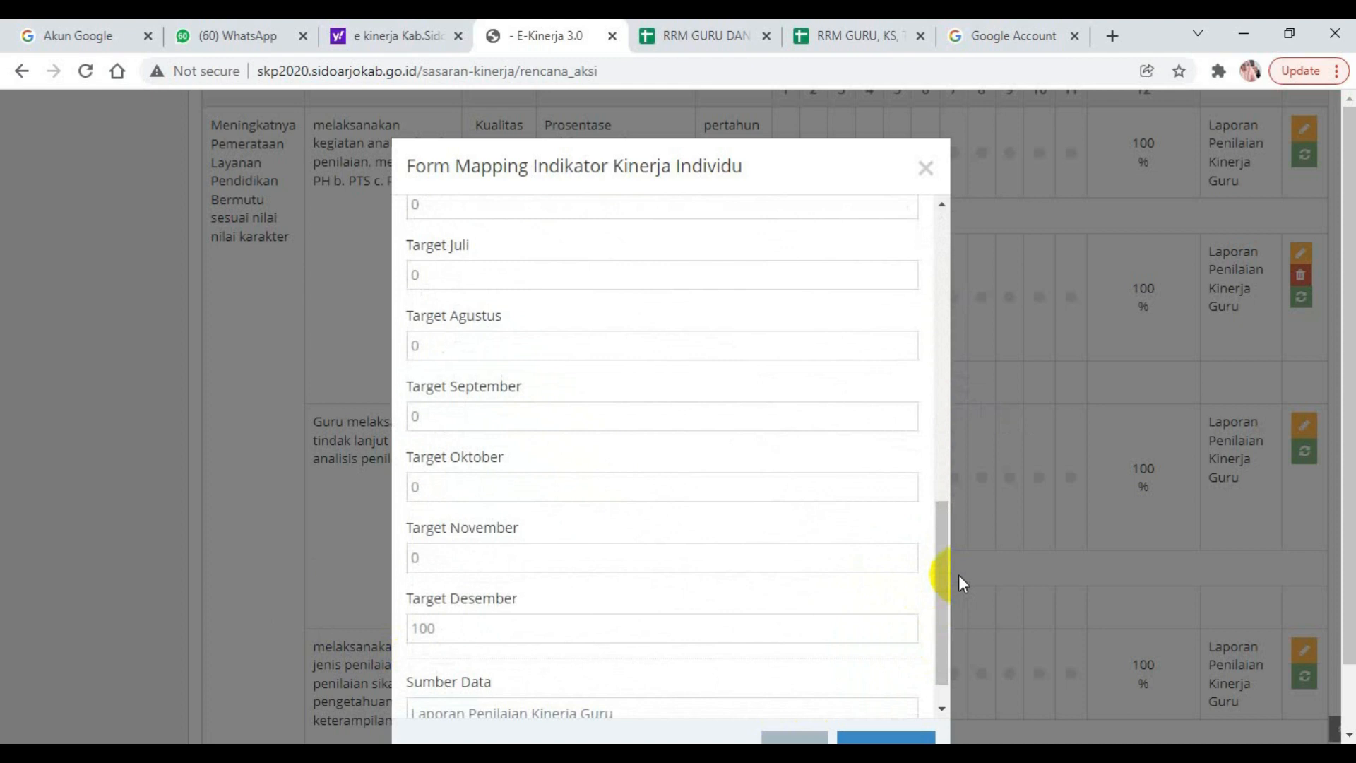
left_click_drag(945, 581, 907, 704)
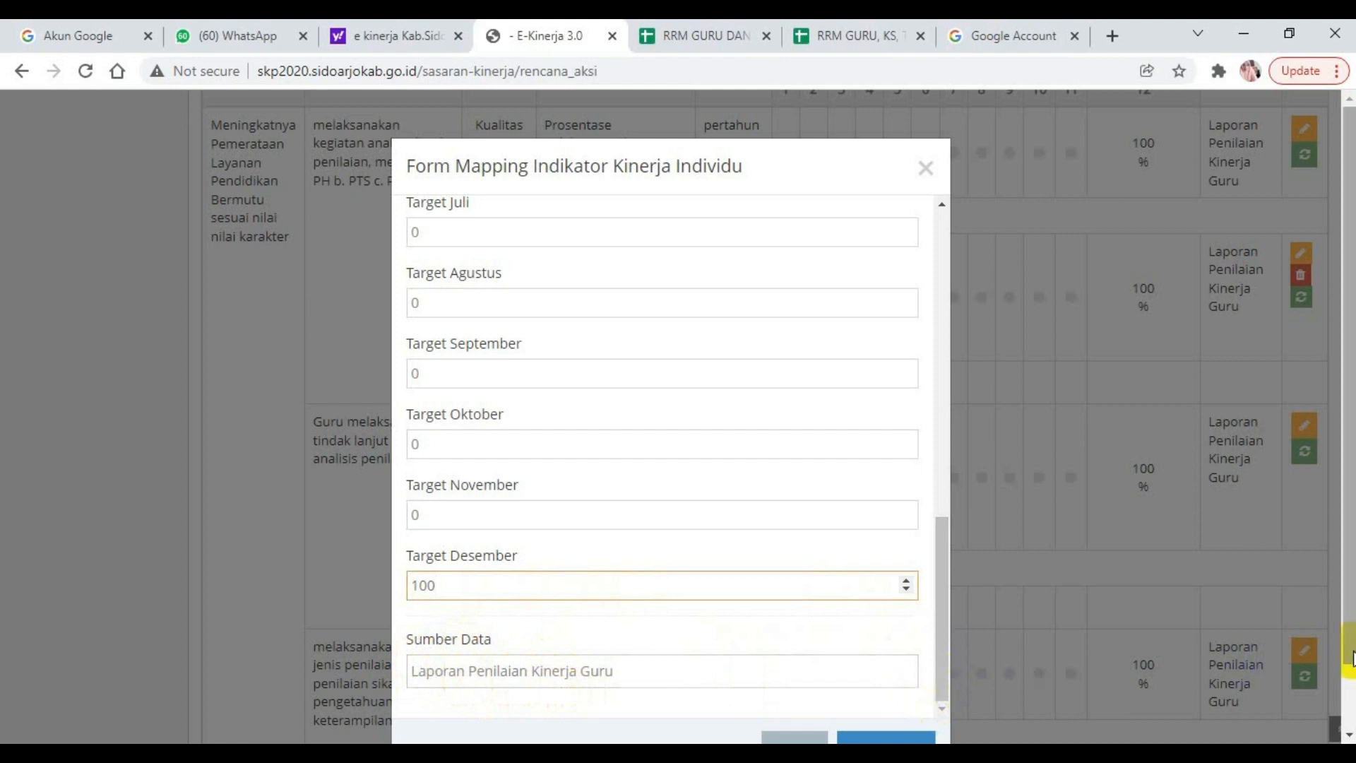
scroll(1349, 656, "down", 1)
left_click(873, 718)
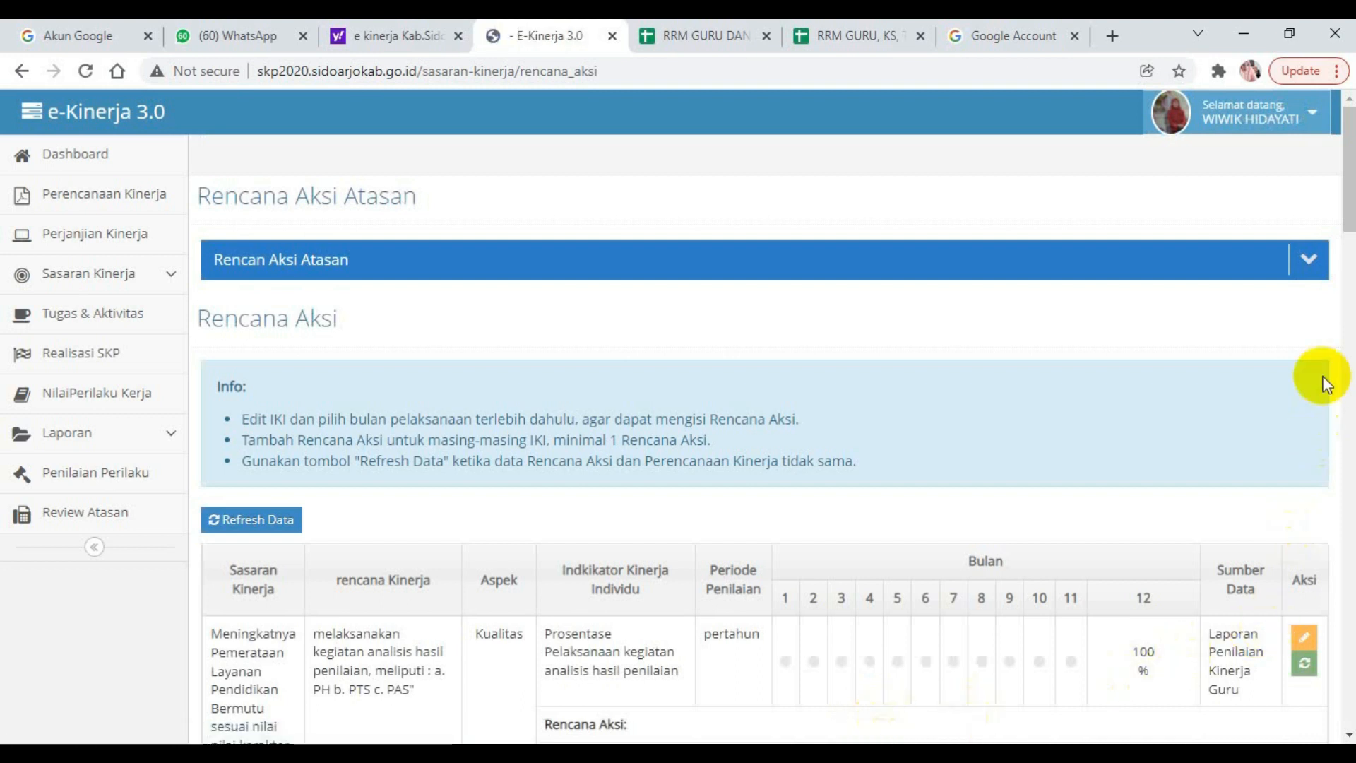
Reopen the saved rencana aksi for analisis hasil penilaian, check its Angka Kredit, and close the form.
left_click_drag(1348, 189, 1348, 270)
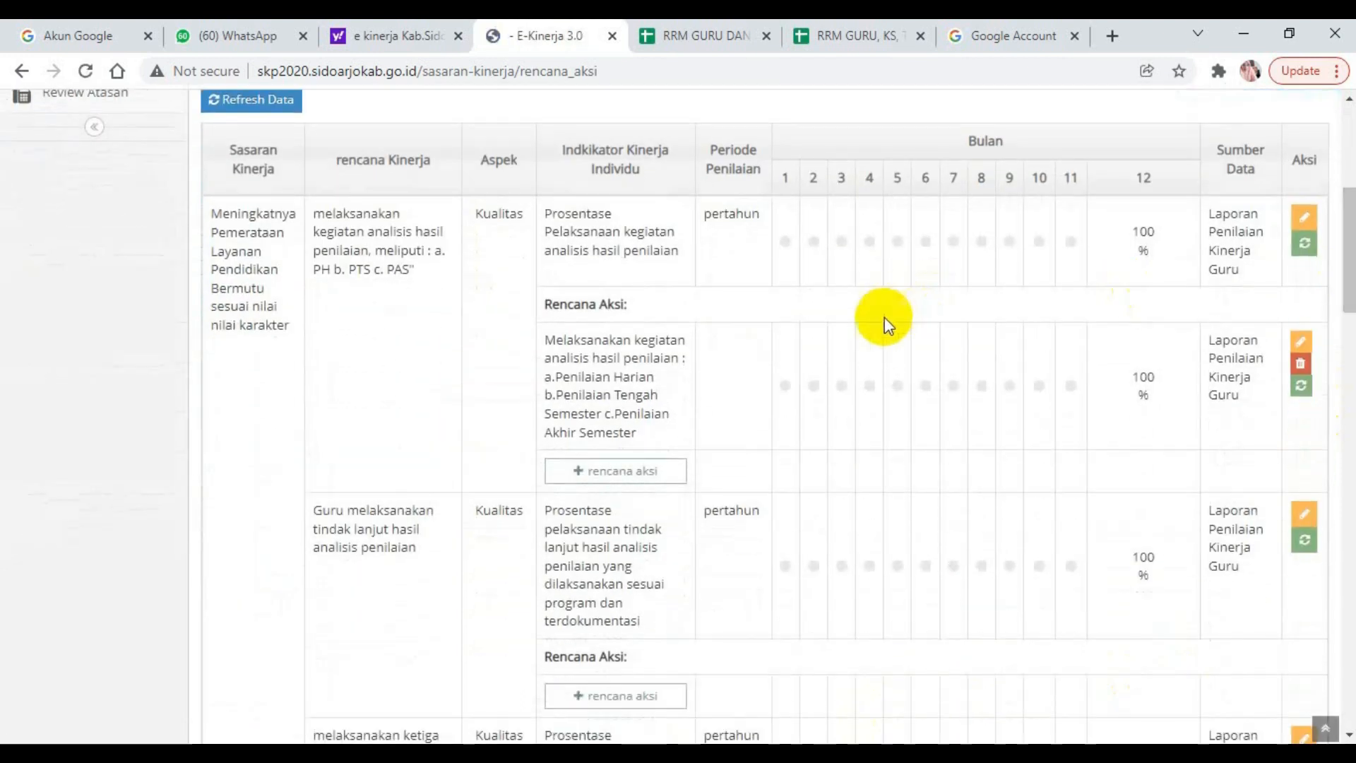
left_click(1303, 343)
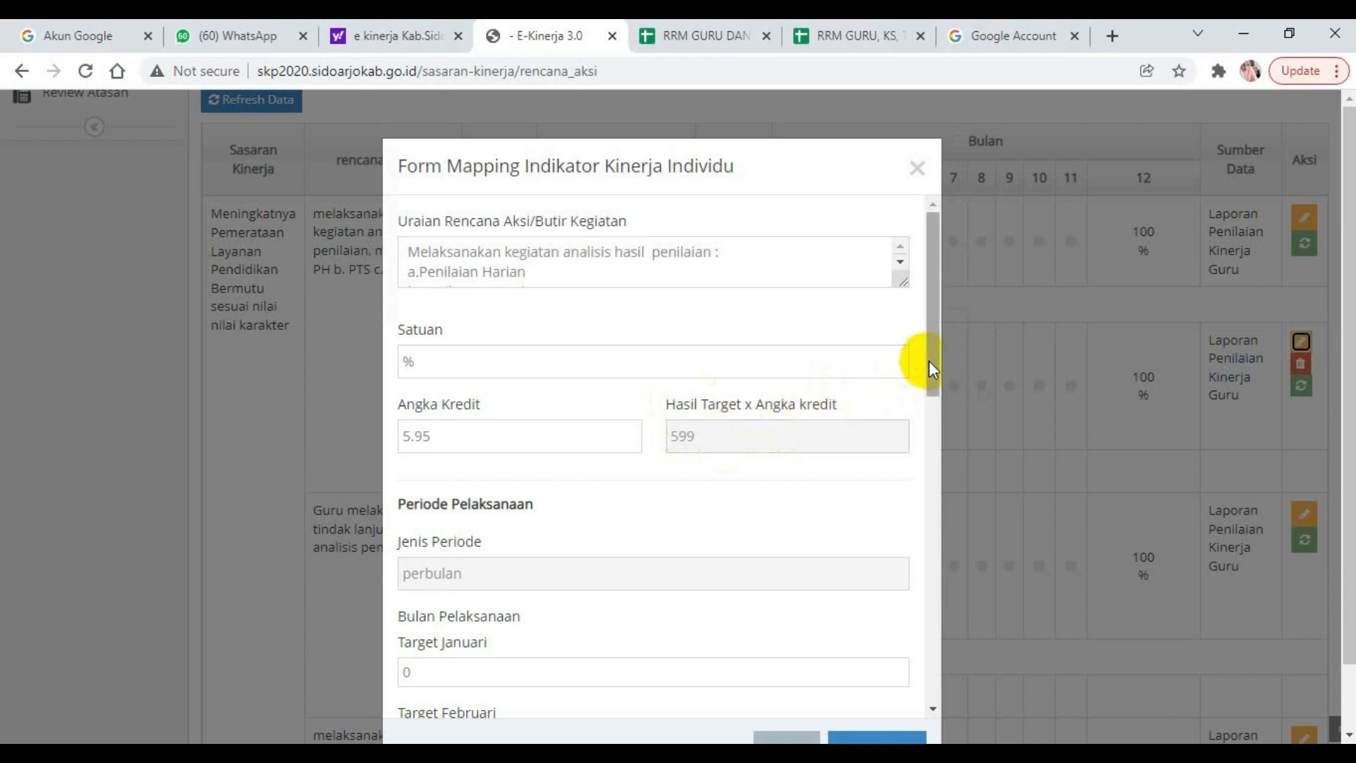
left_click(917, 168)
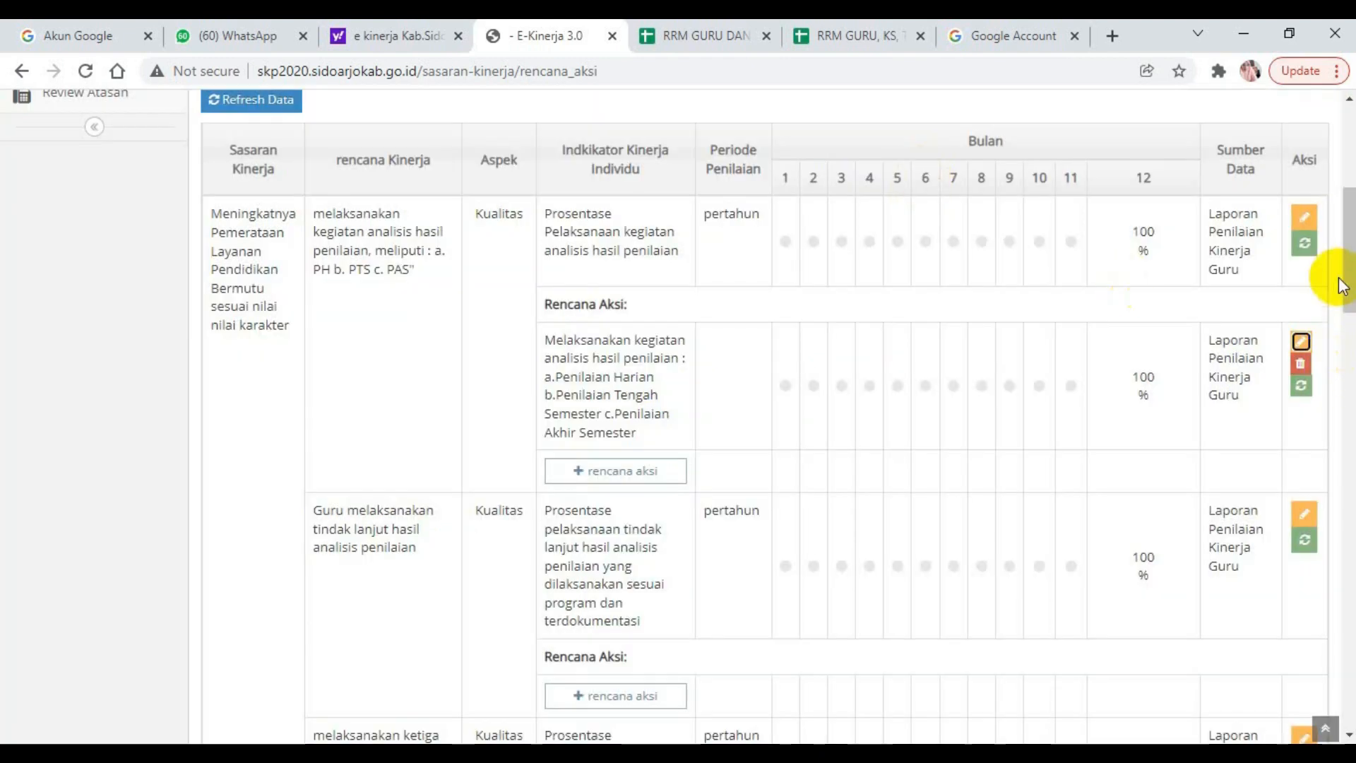
scroll(1342, 286, "down", 3)
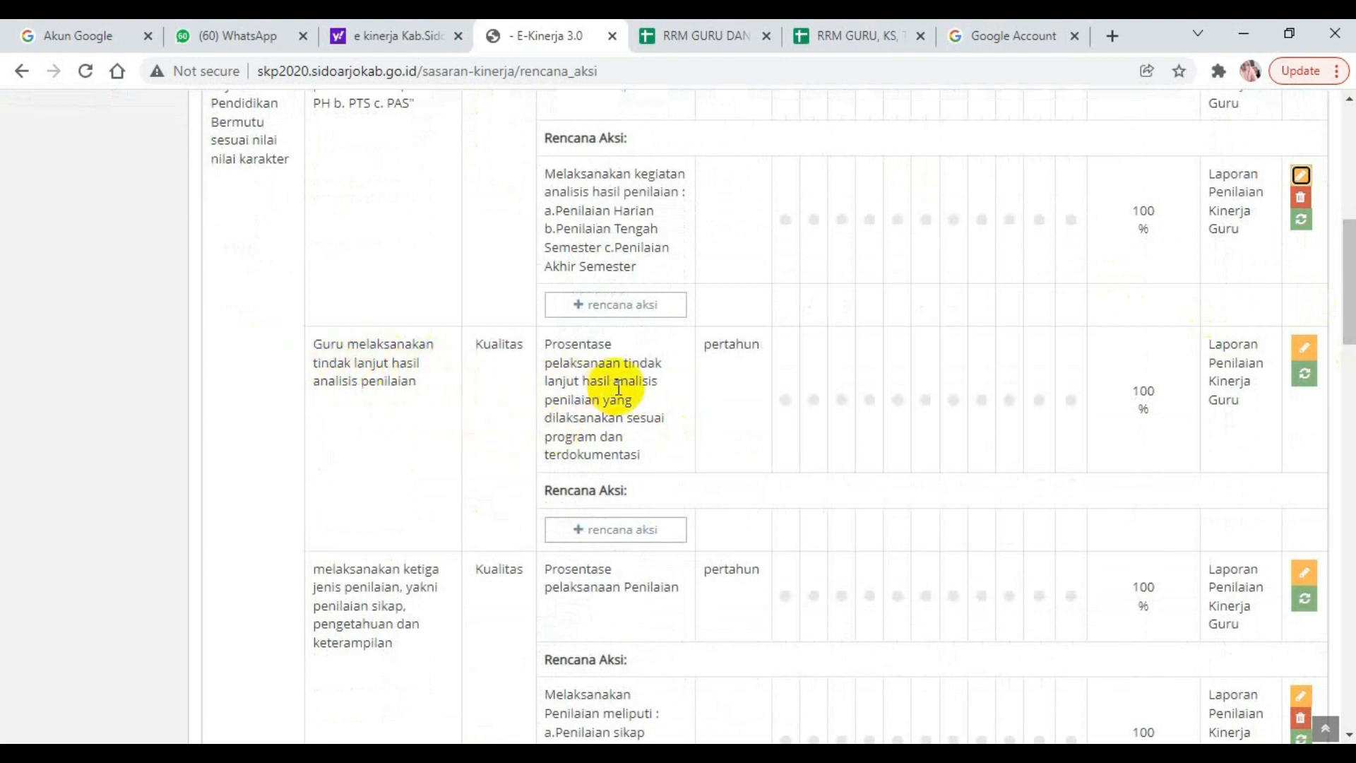
left_click(631, 536)
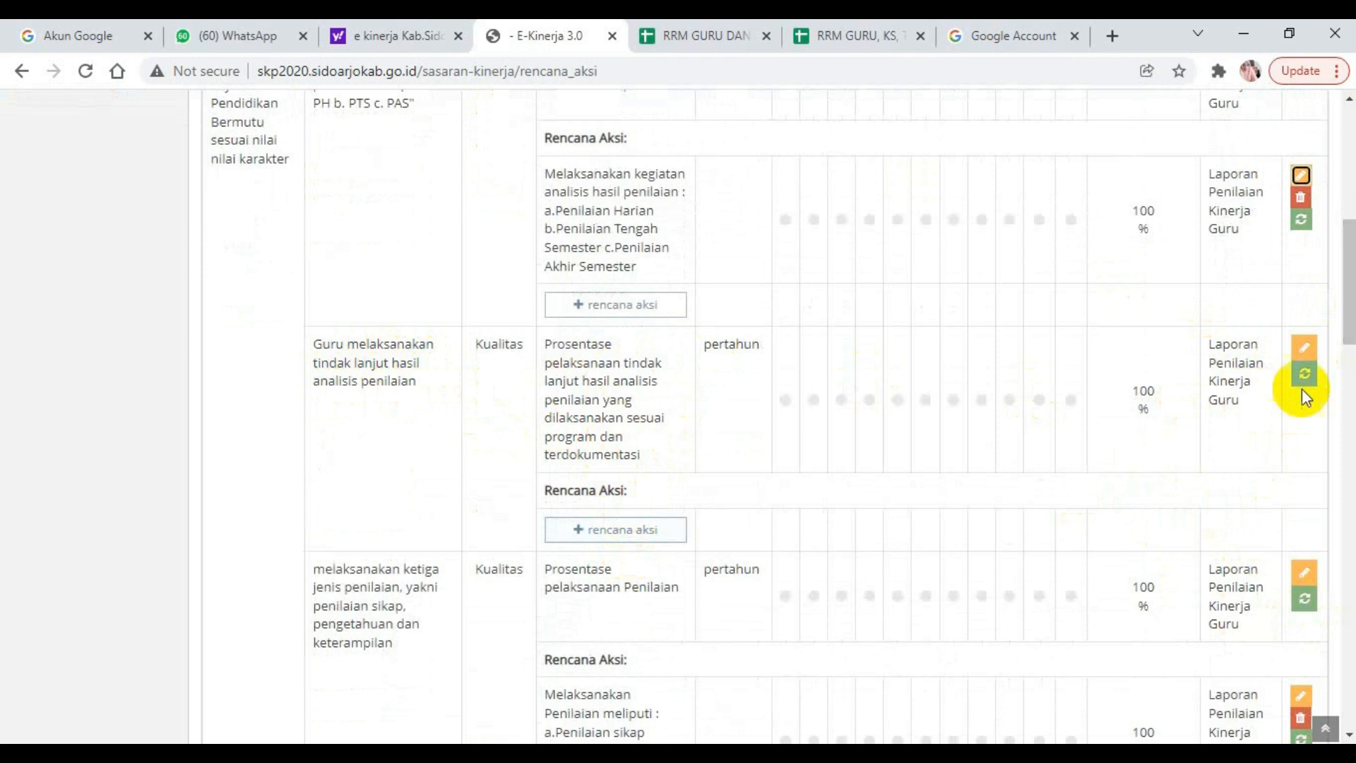
left_click_drag(1345, 332, 1350, 389)
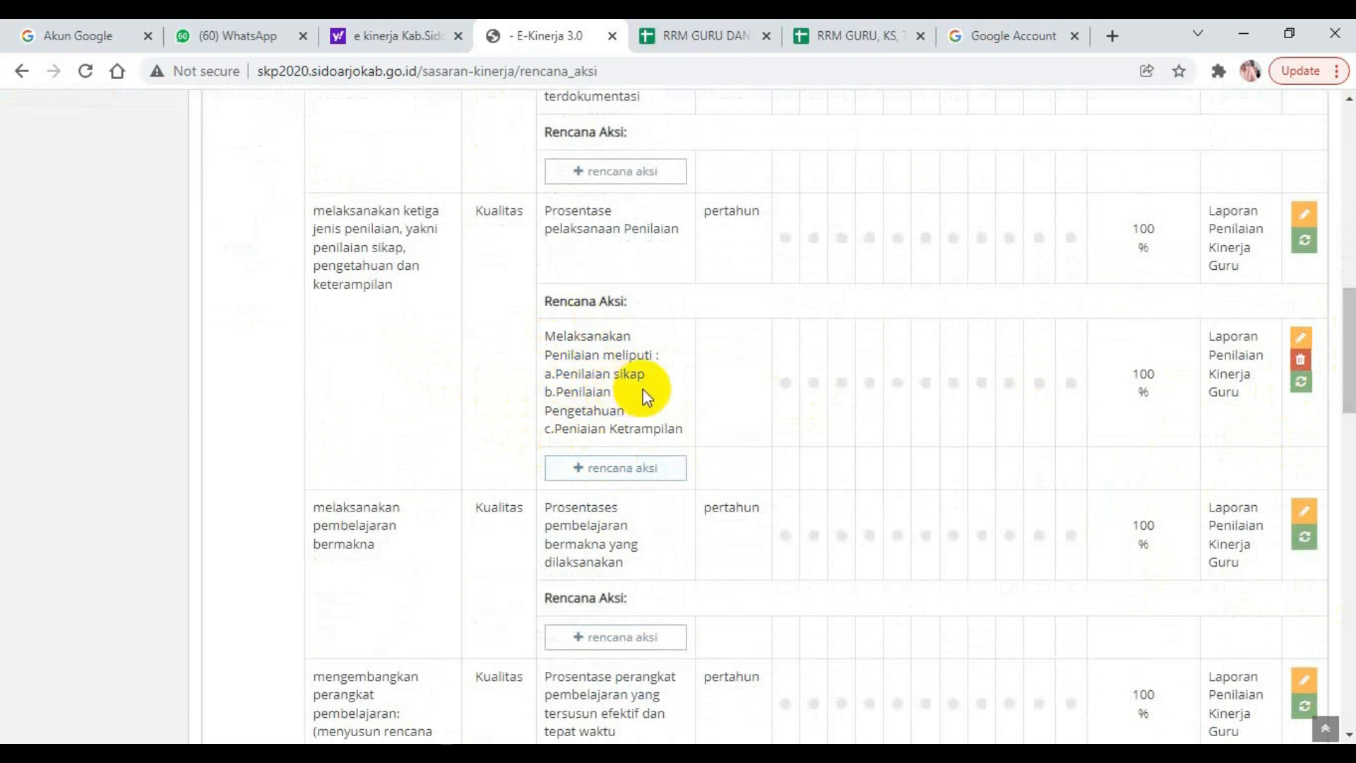
left_click(612, 474)
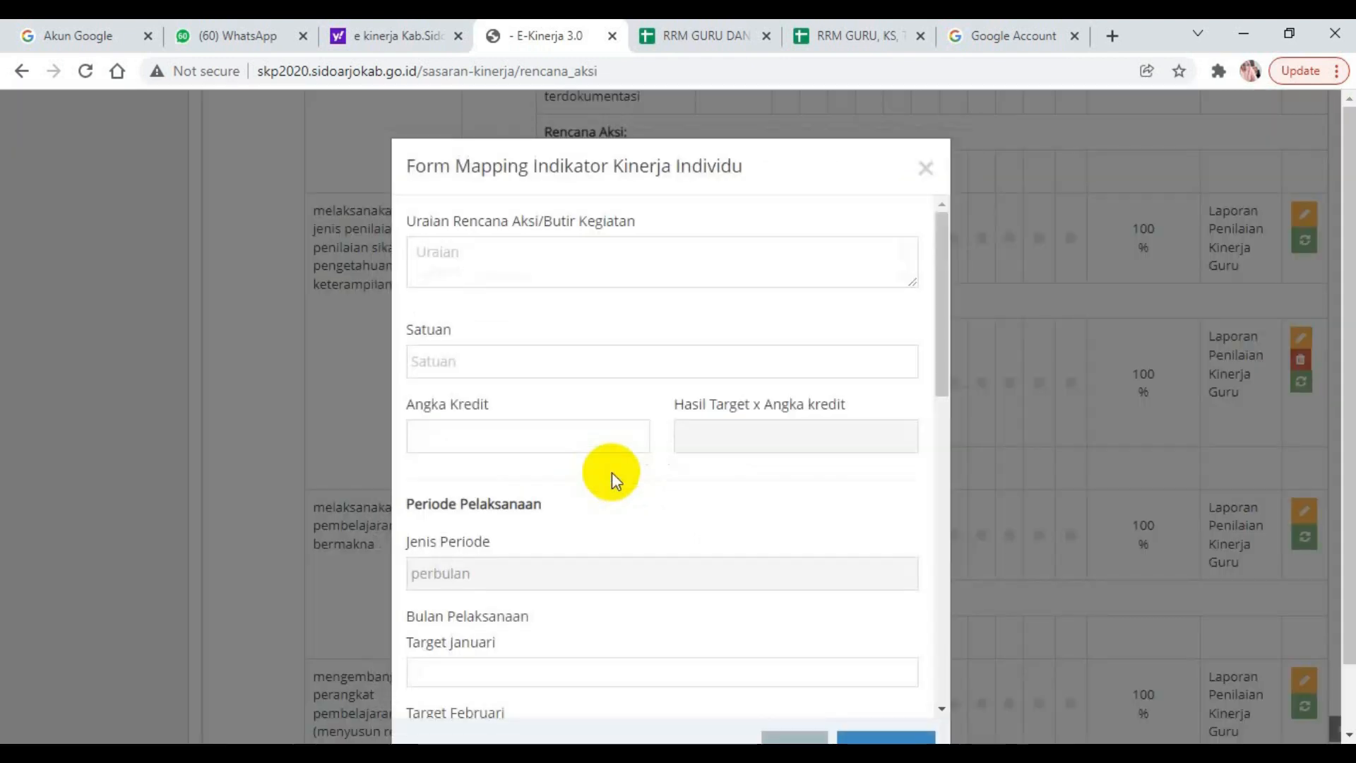
left_click(925, 169)
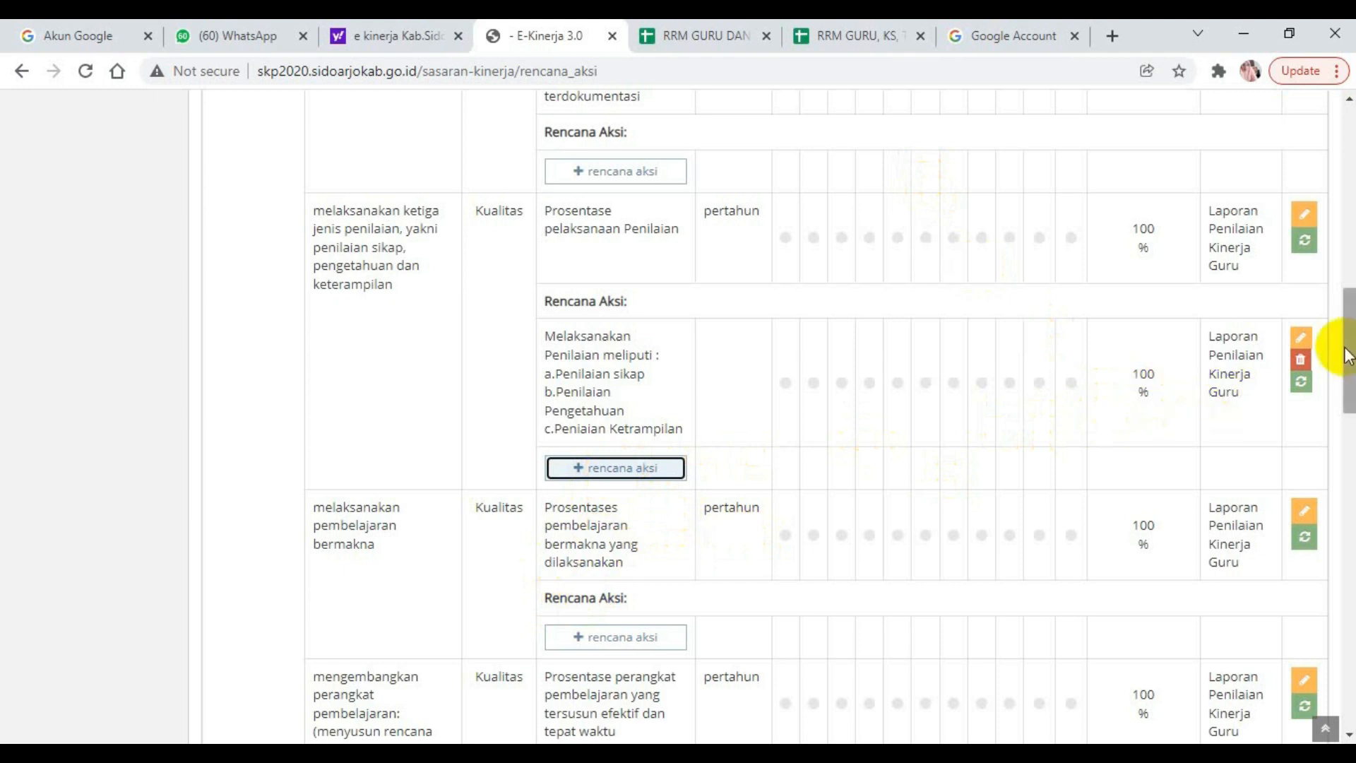
Review the Angka Kredit, monthly targets and Sumber Data of the existing "Melaksanakan Penilaian" rencana aksi, and close its form.
left_click(1303, 340)
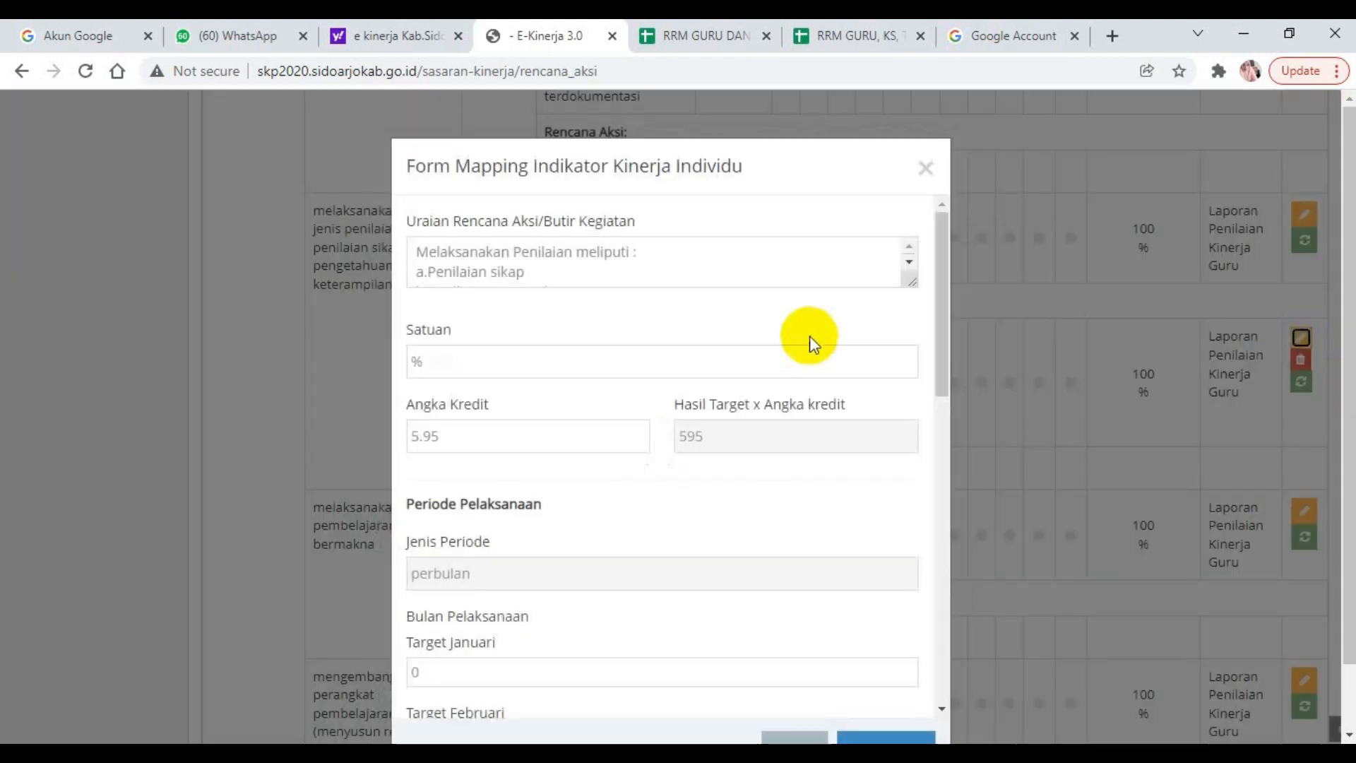
left_click_drag(943, 315, 952, 655)
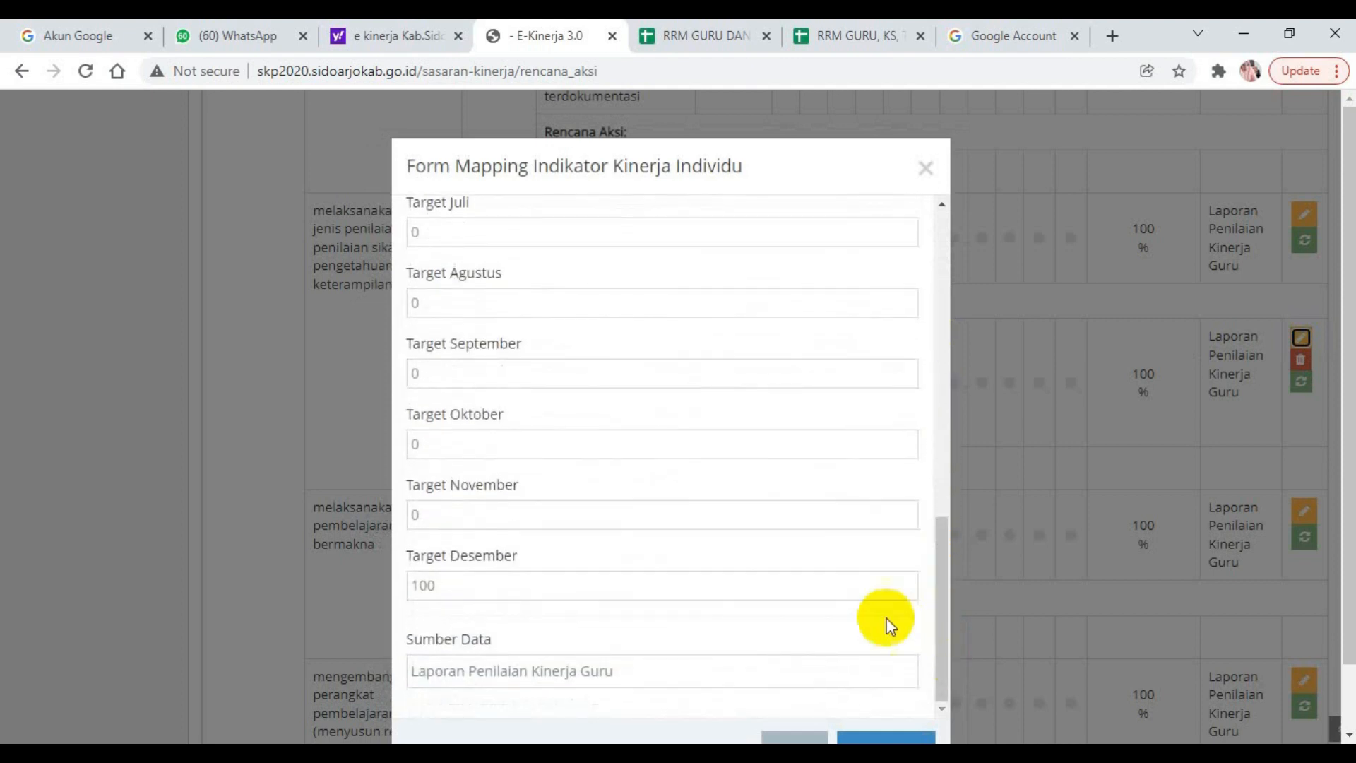
left_click(445, 590)
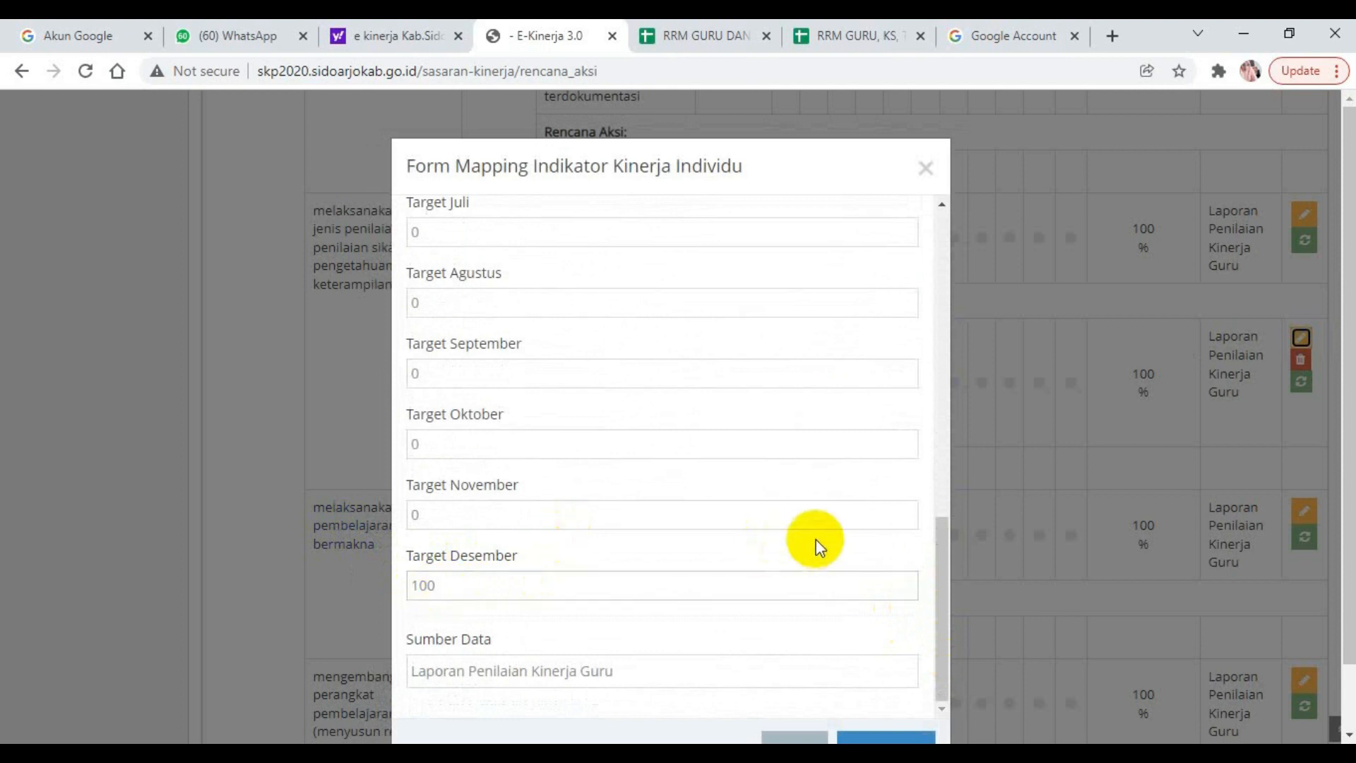
left_click_drag(938, 553, 805, 432)
left_click_drag(940, 452, 931, 294)
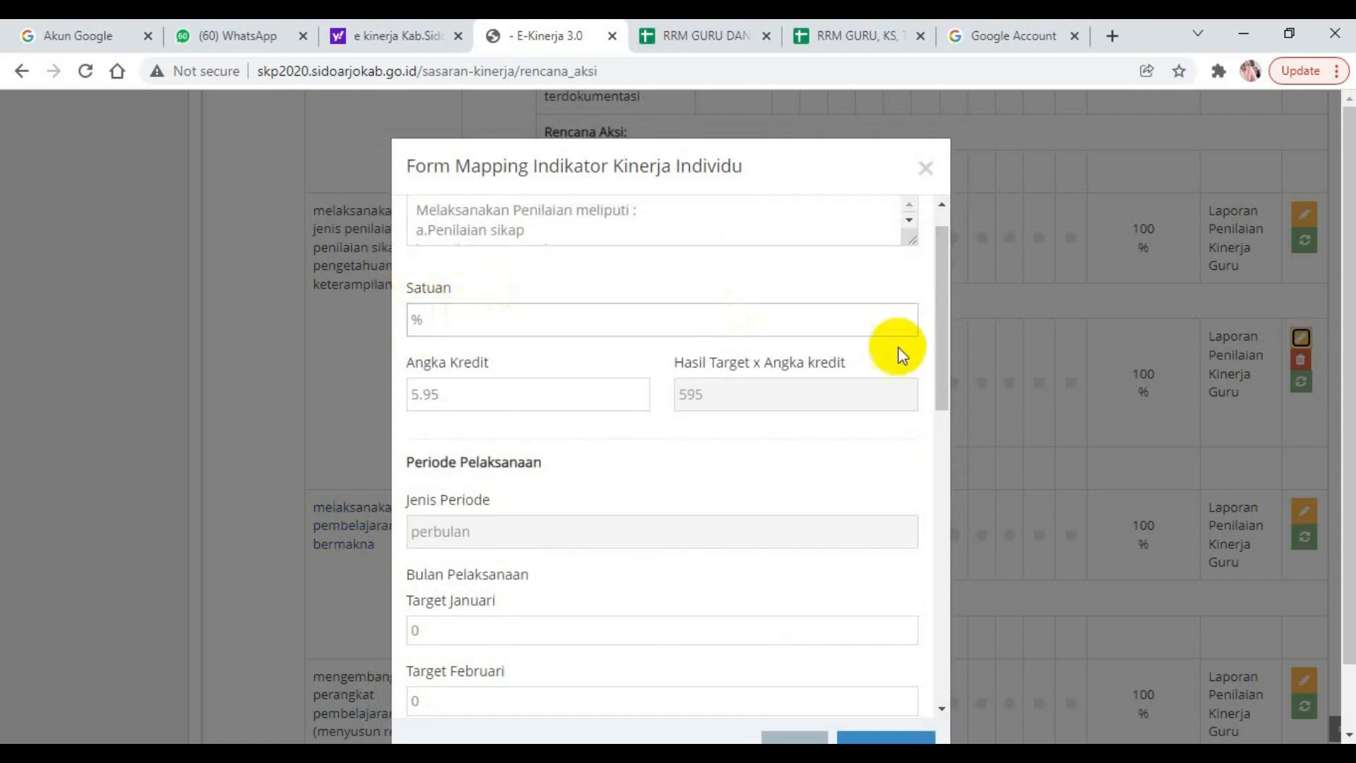
left_click_drag(943, 363, 950, 714)
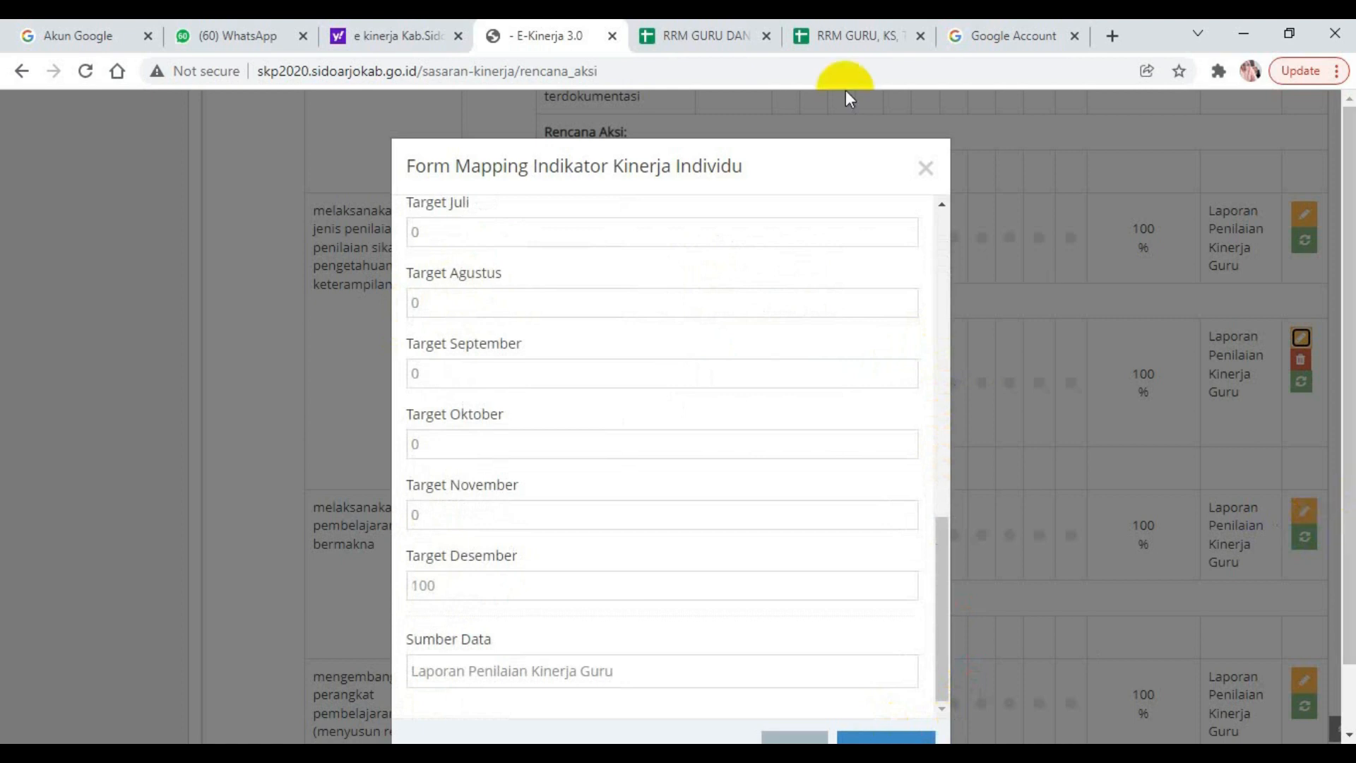
left_click(927, 173)
mouse_move(1346, 331)
left_mouse_down()
mouse_move(1350, 240)
mouse_move(1350, 327)
left_mouse_up()
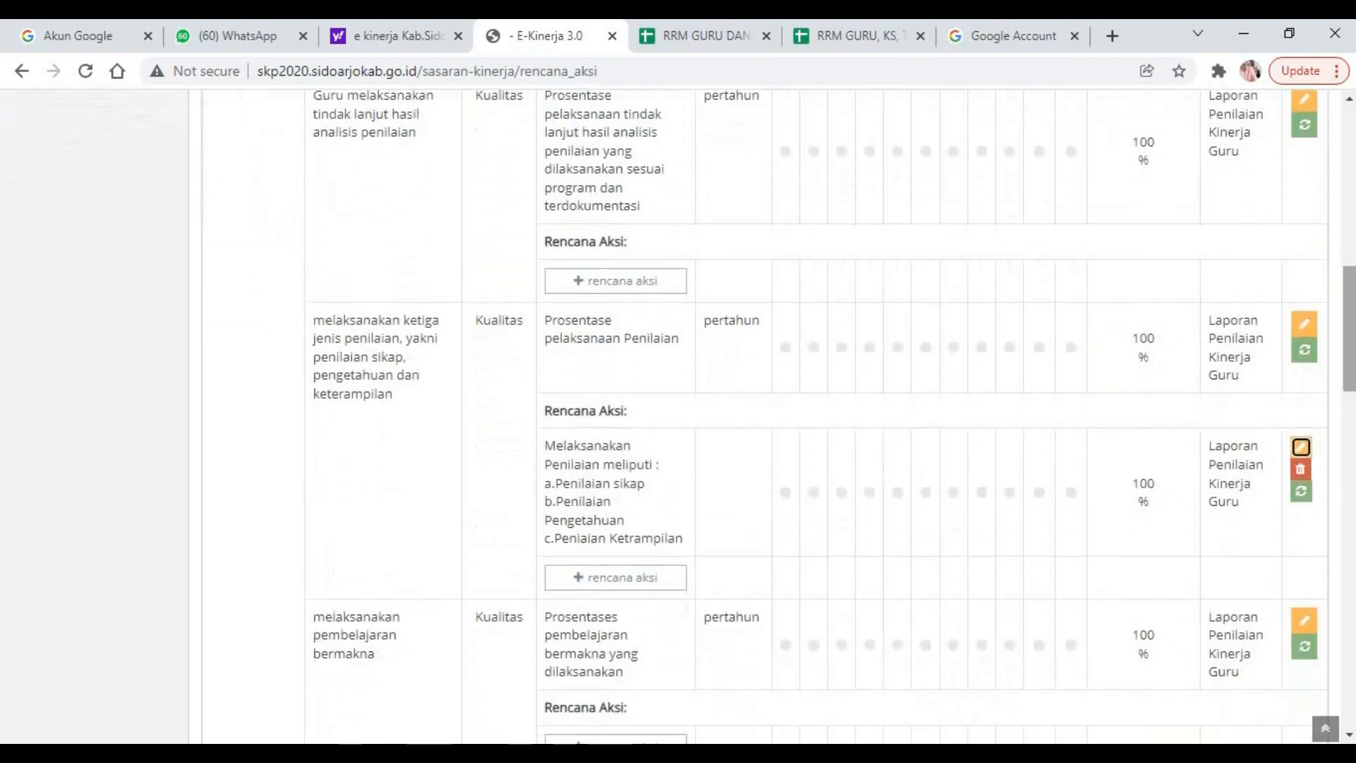
Start a new rencana aksi for "Guru melaksanakan tindak lanjut hasil analisis penilaian" and check its Sub Peran in the 4. RRM Guru sheet.
scroll(591, 383, "up", 3)
left_click(597, 520)
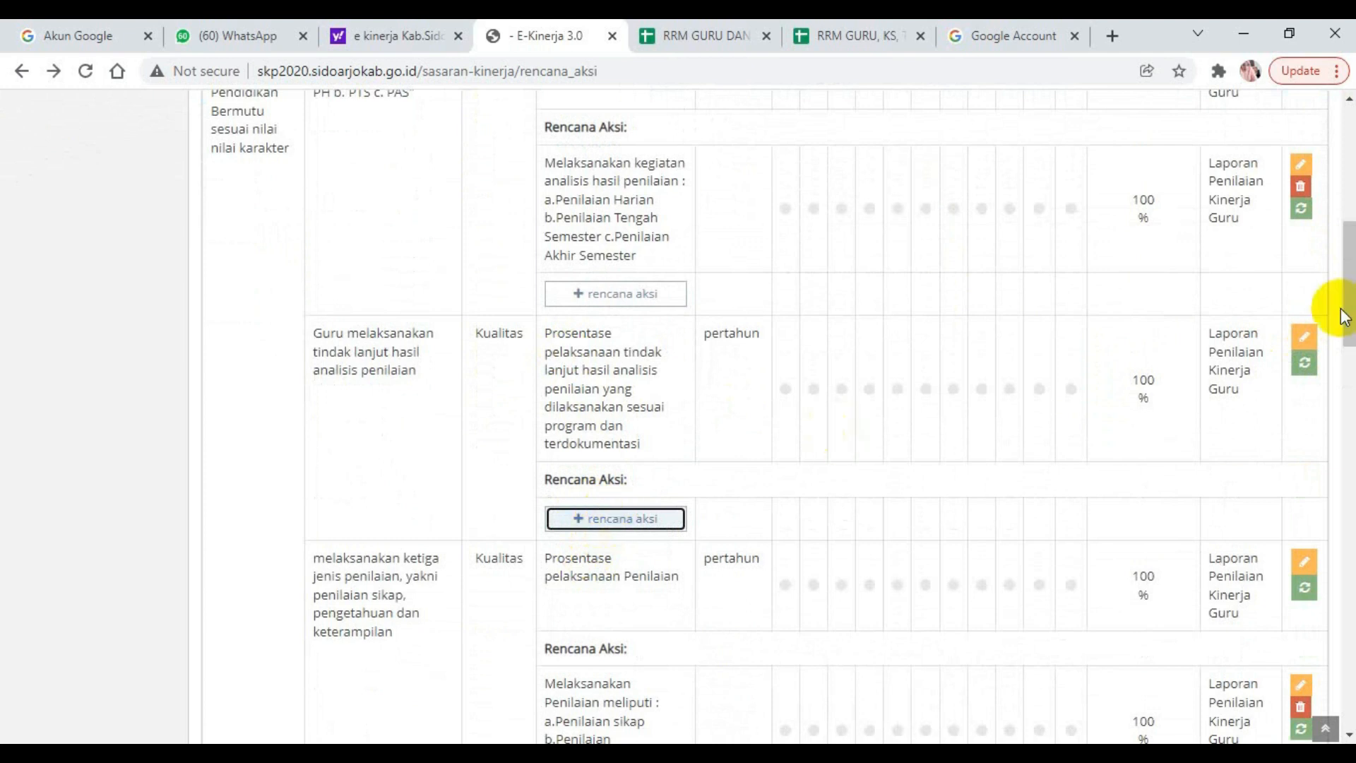
mouse_move(1350, 296)
left_mouse_down()
mouse_move(1351, 258)
mouse_move(1350, 289)
mouse_move(1350, 269)
left_mouse_up()
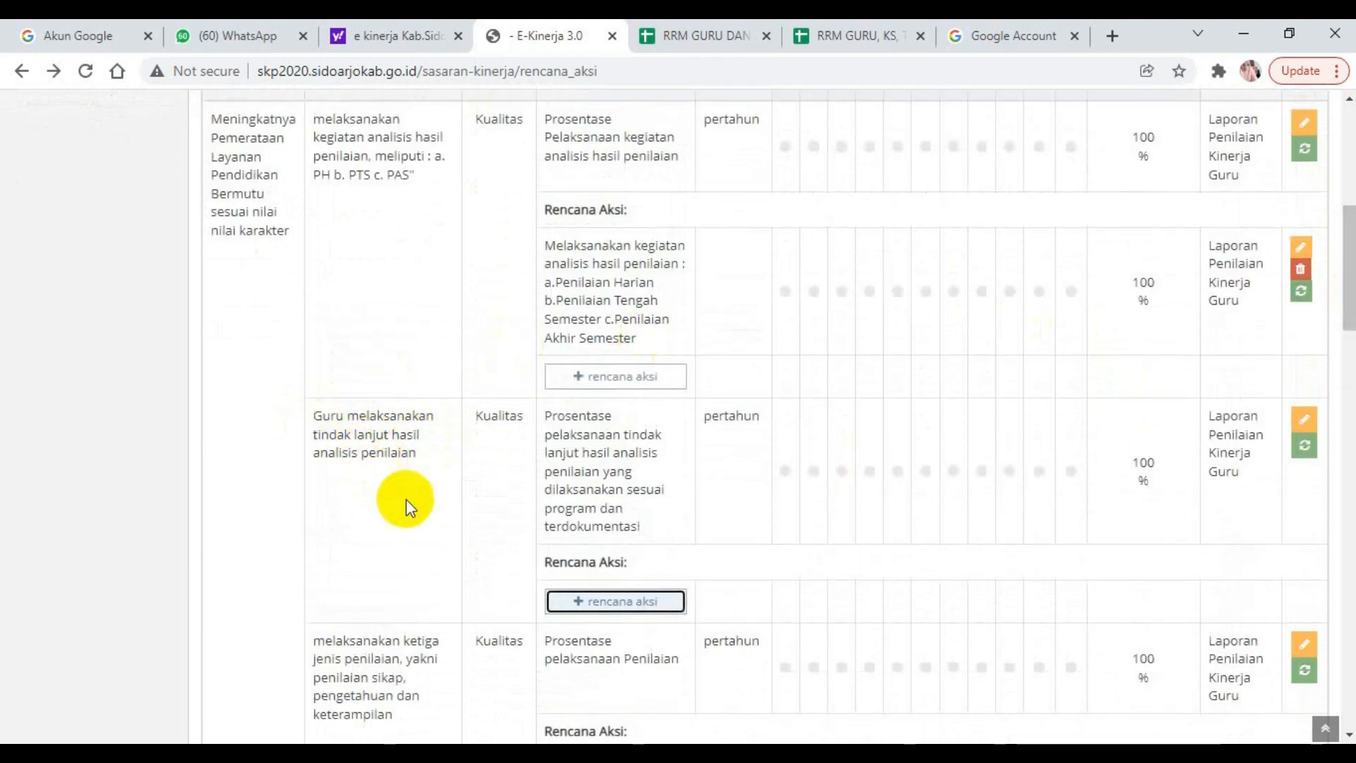
left_click(618, 602)
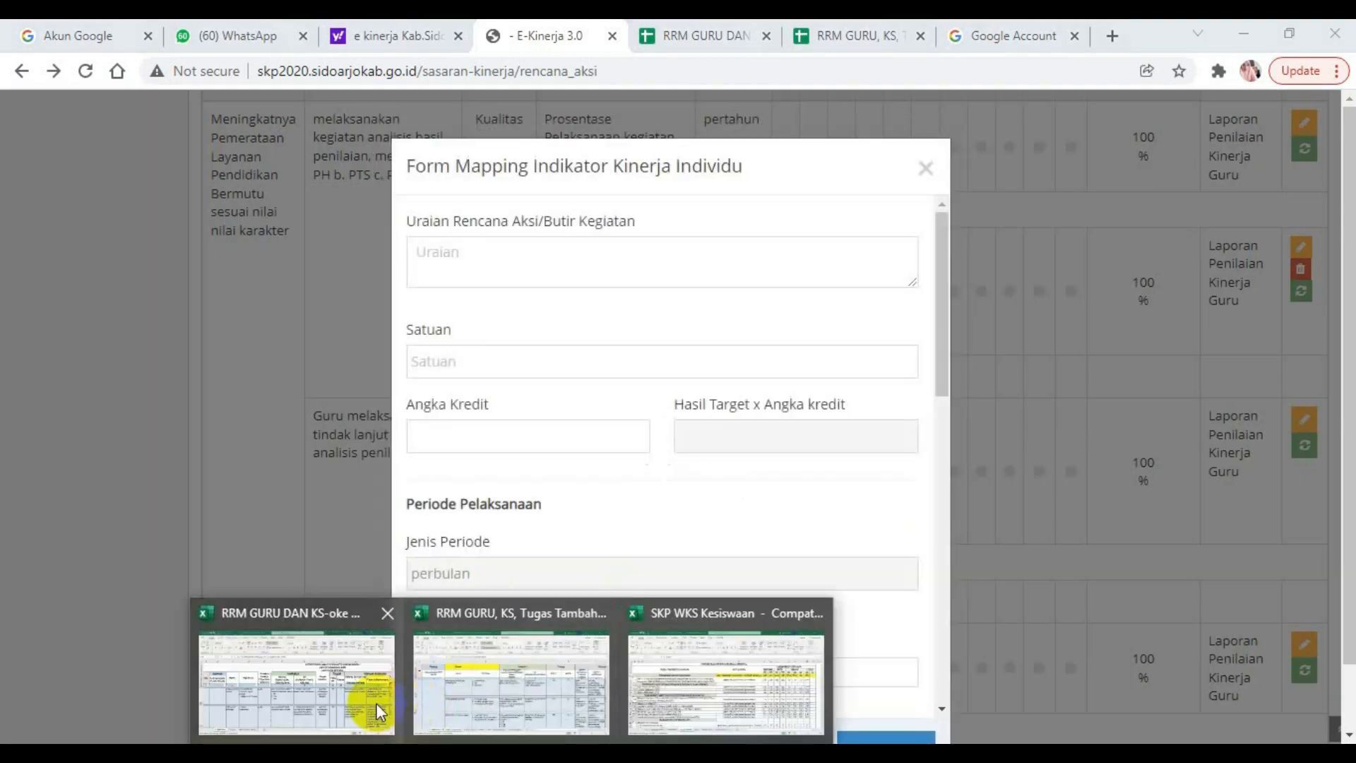
left_click(375, 702)
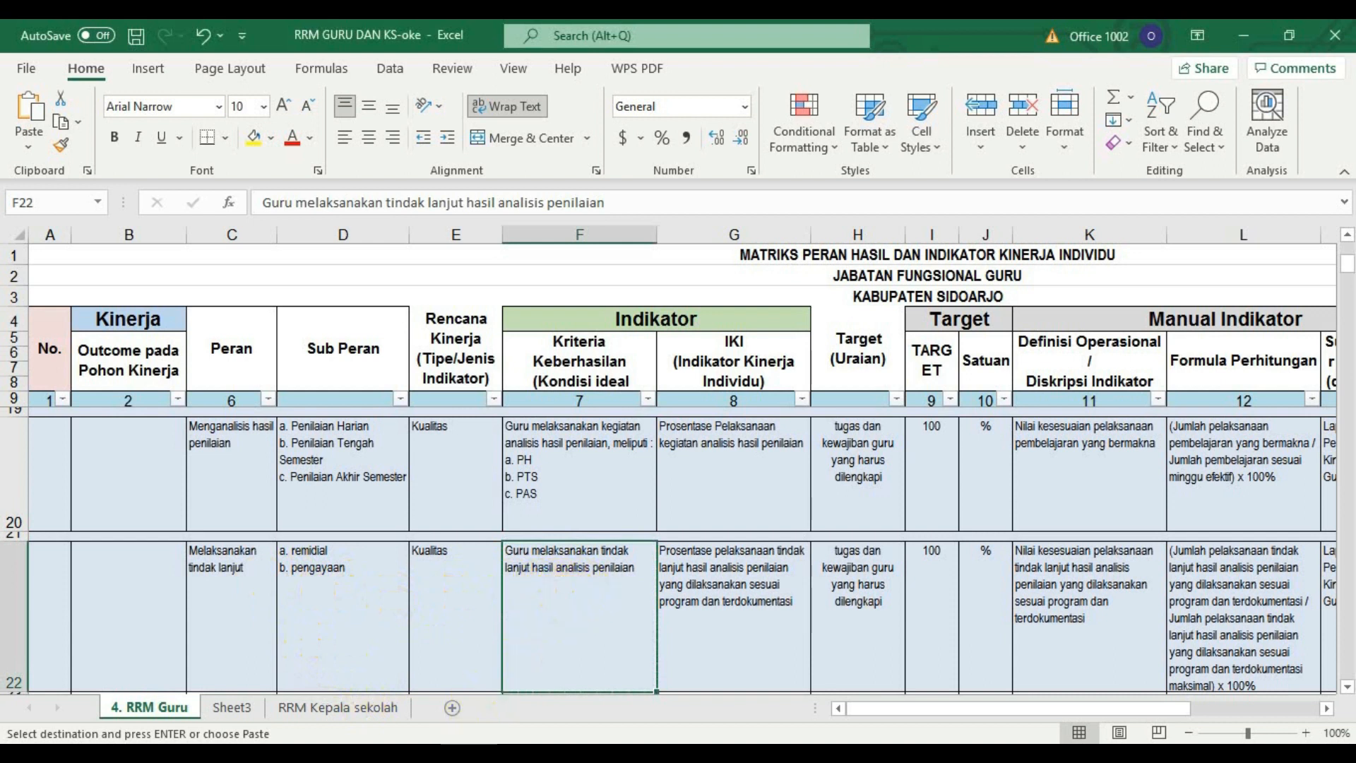
left_click(328, 752)
Enter the Uraian "Melaksanakan tindak lanjut hasil analisis penilaian" with the lines "a.Remedial" and "b.Pengayaan", checking the wording against the RRM Guru row.
left_click(471, 247)
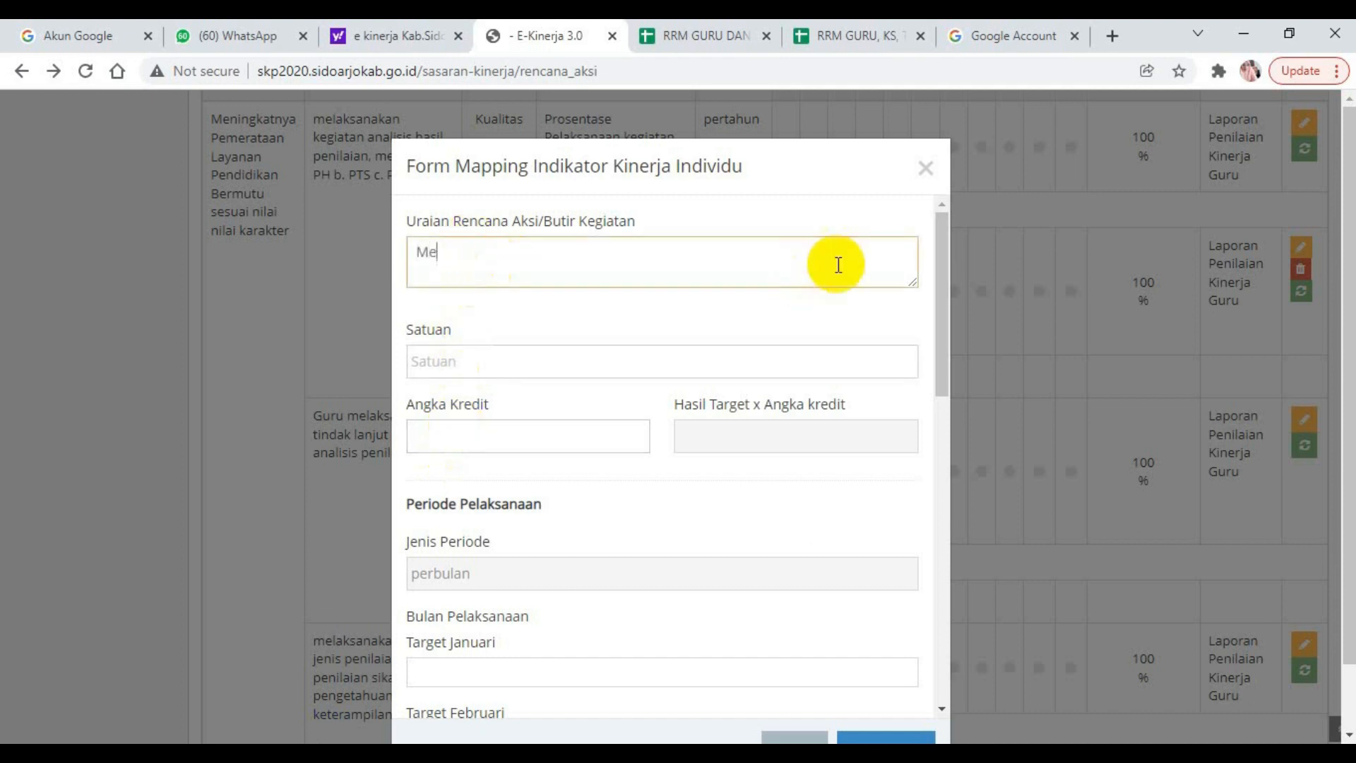
type("Melaksanakan tindak lanjut hasil penilaian")
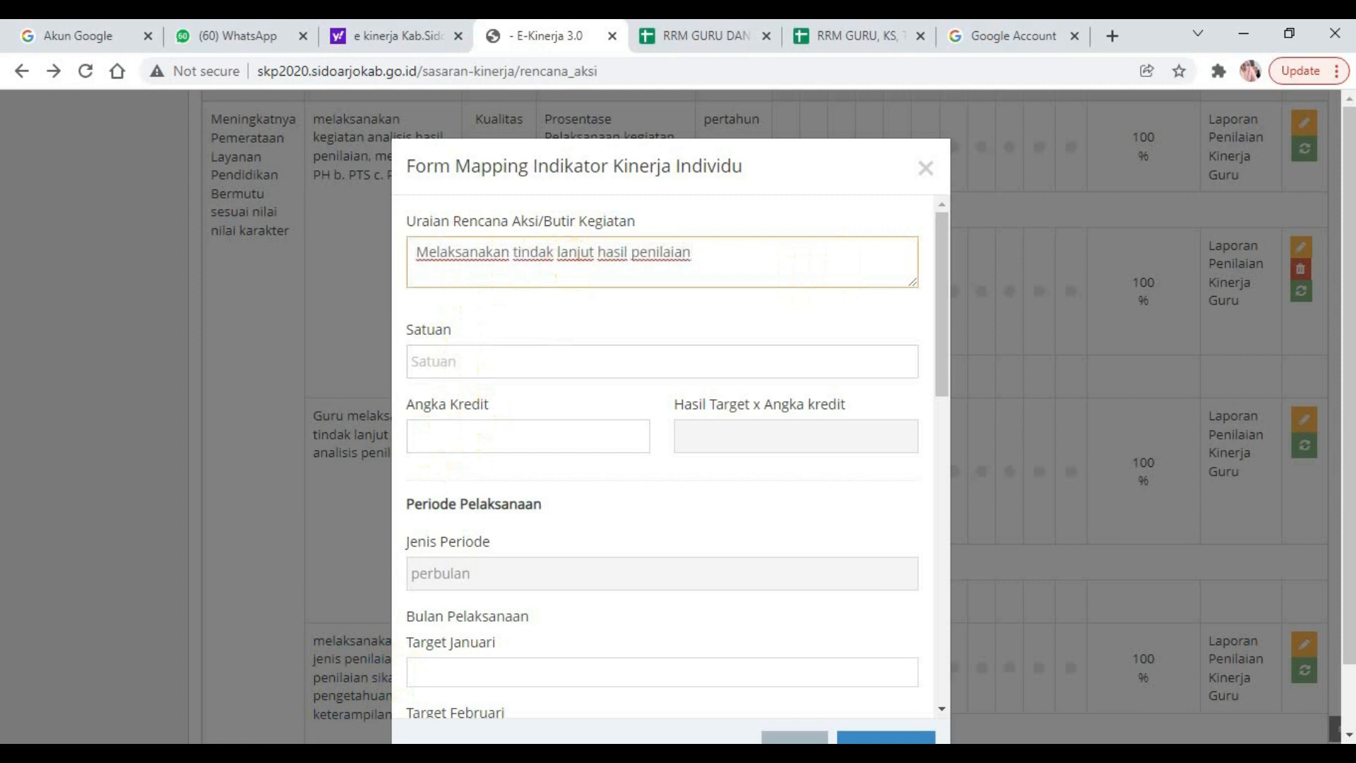
left_click(363, 693)
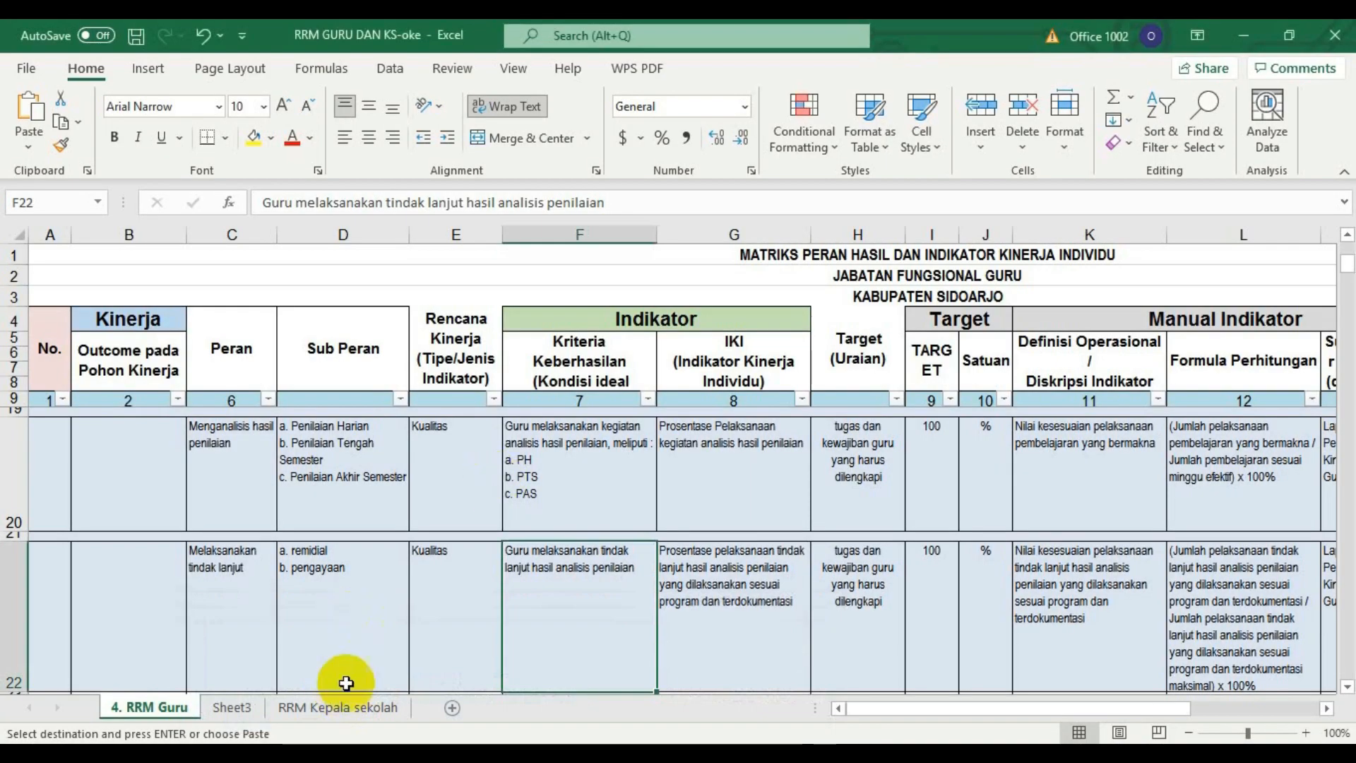
key("alt+Tab")
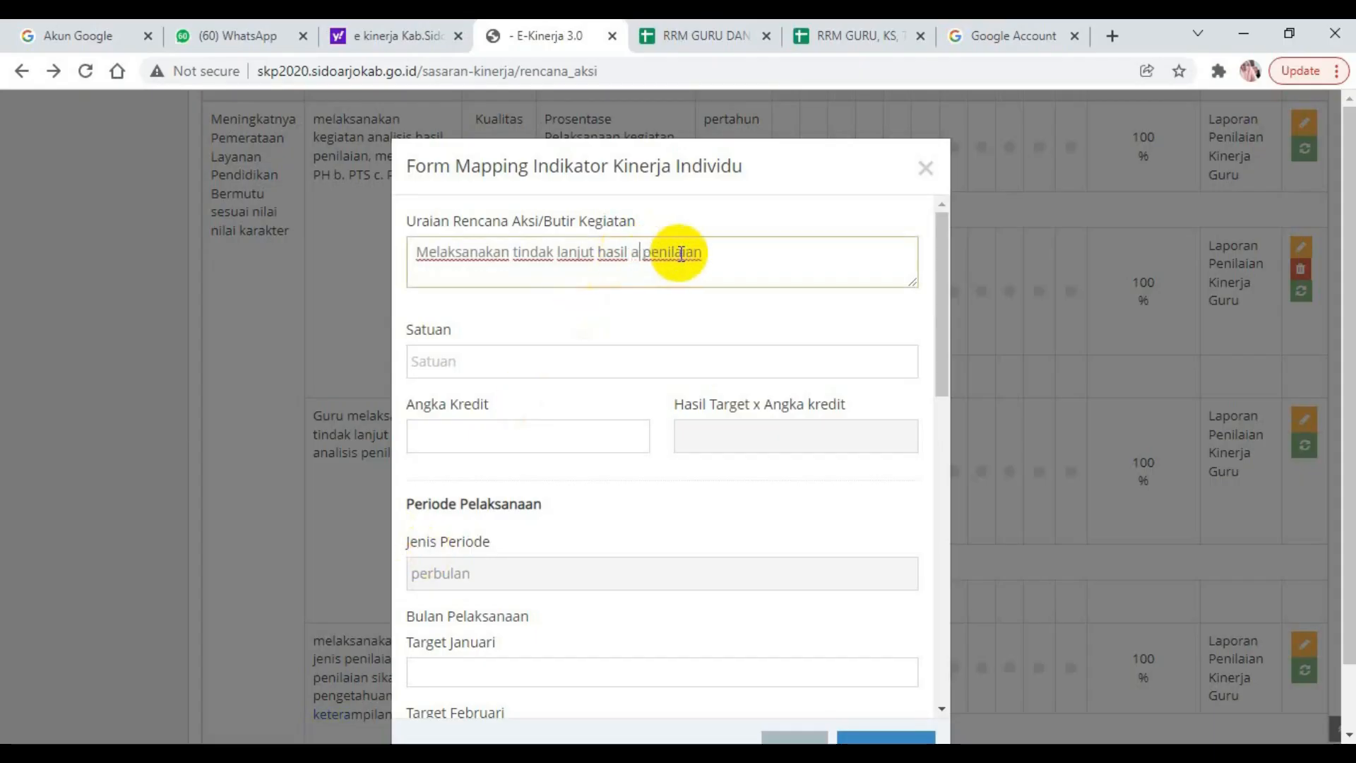
type("sis")
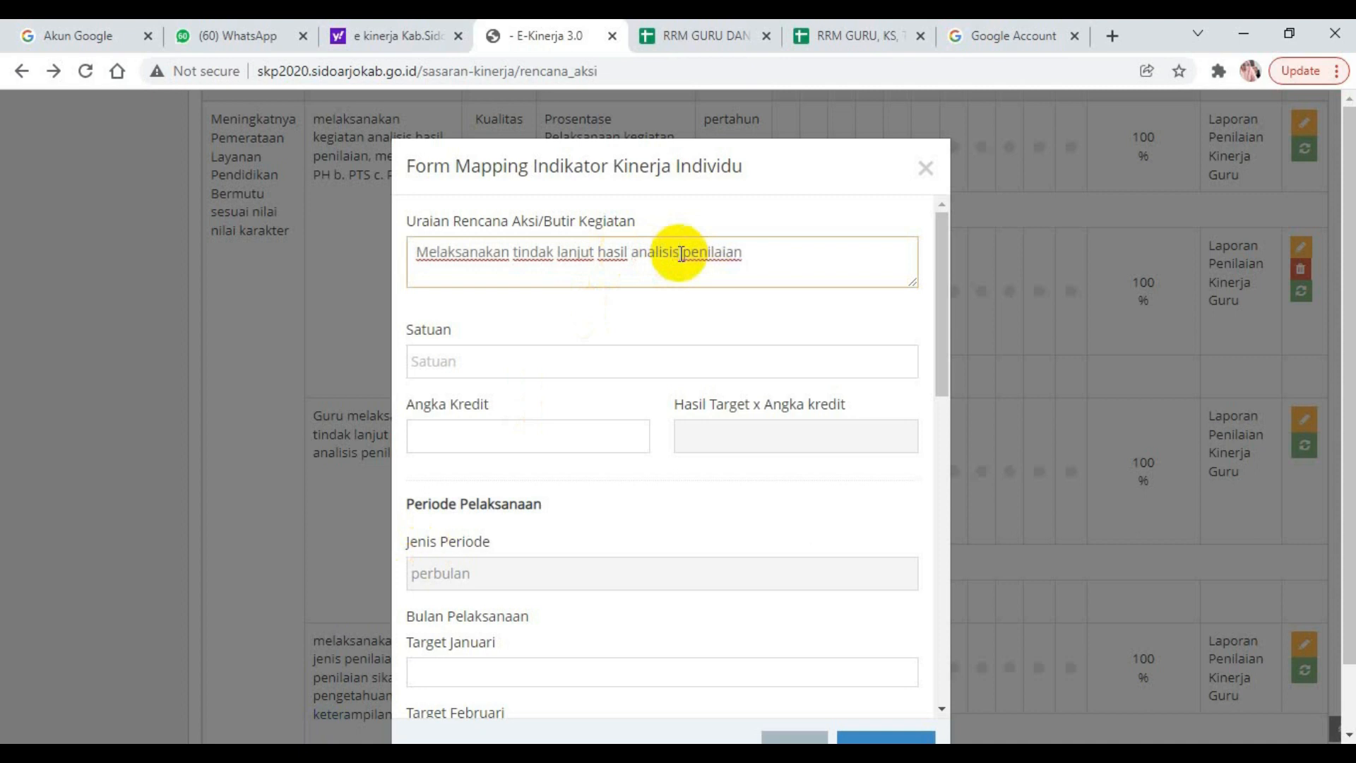
left_click(749, 252)
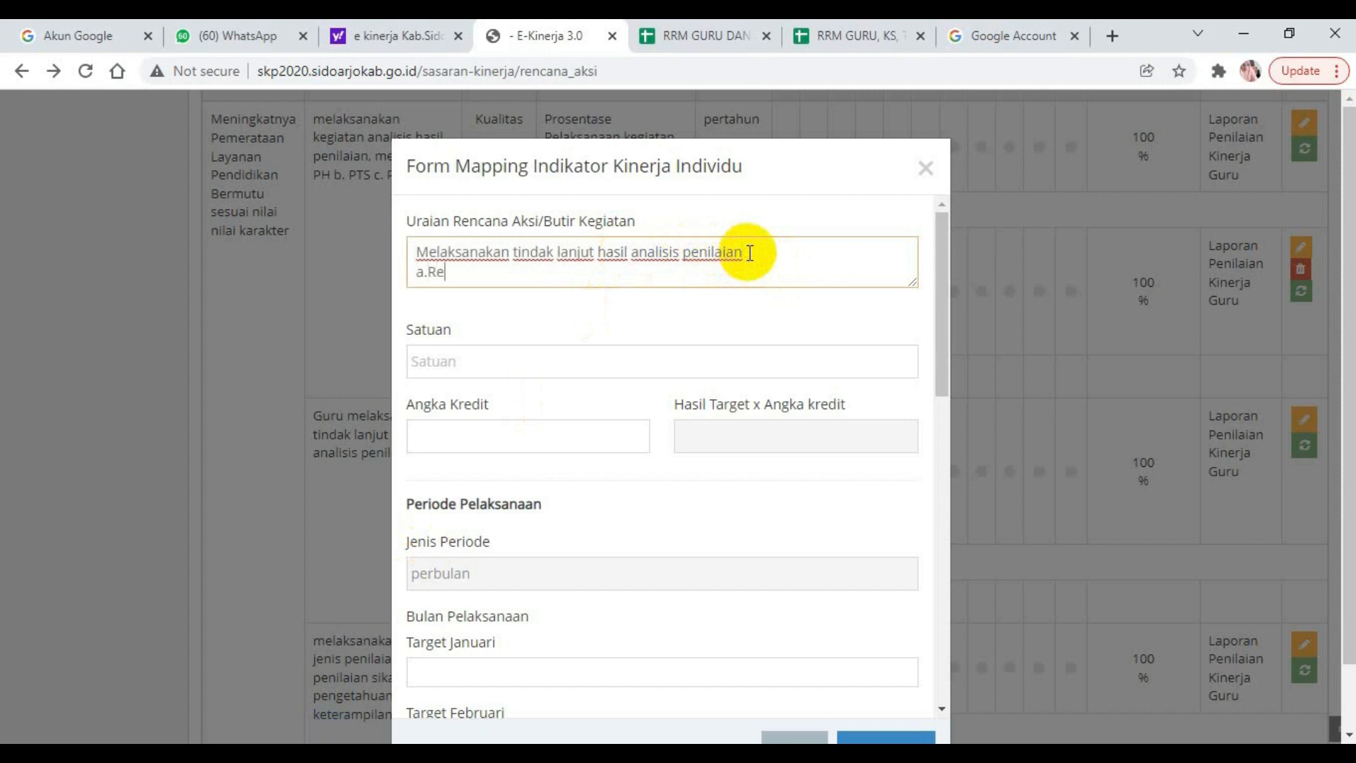
key("Return")
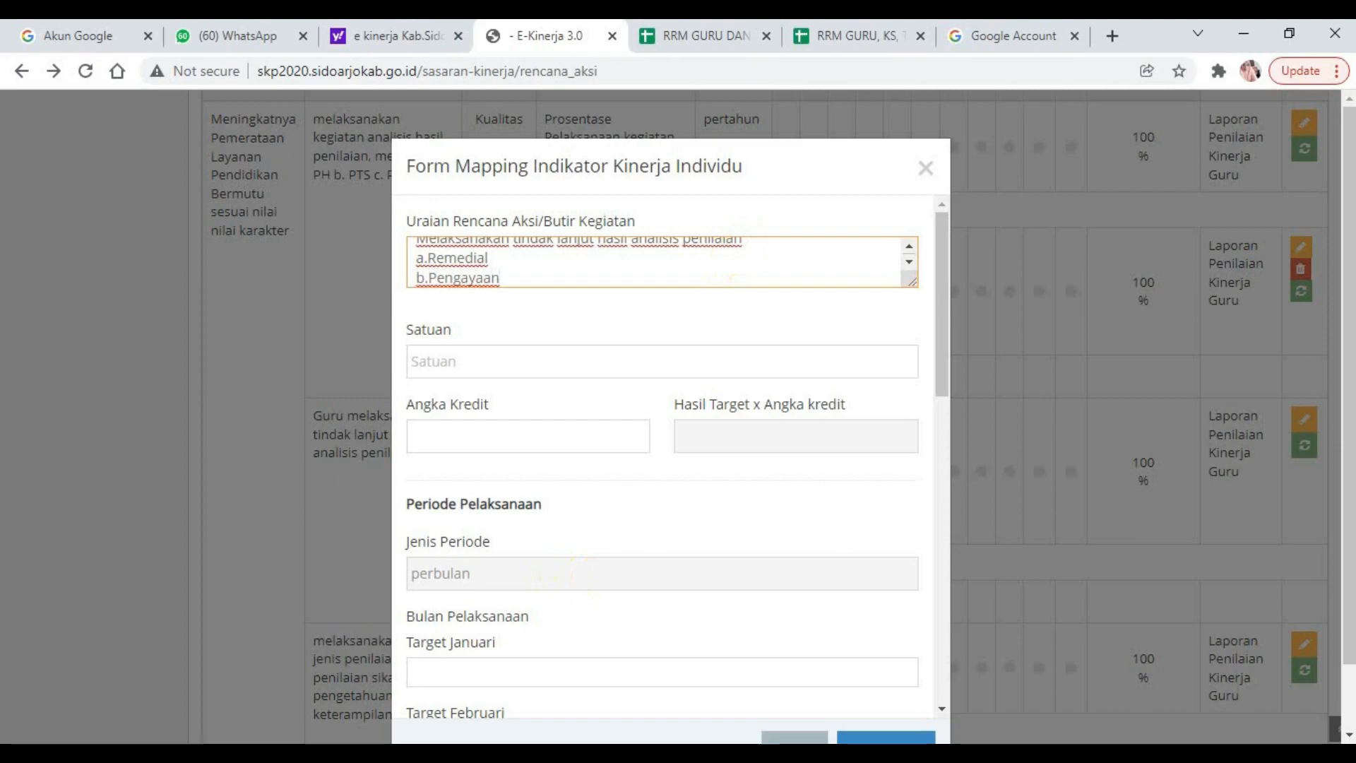
left_click(511, 753)
left_click(389, 729)
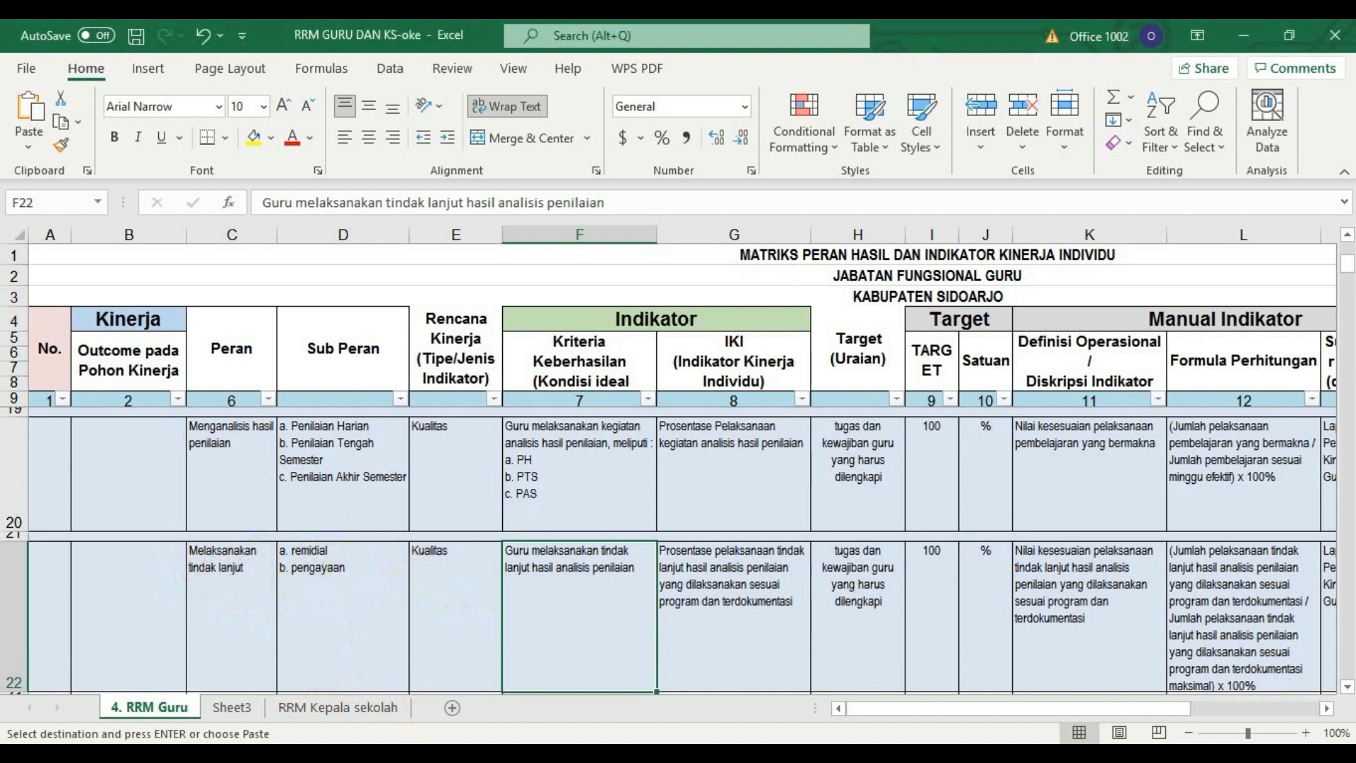
key("alt+Tab")
Set the Satuan to % and the Angka Kredit to 5.95 for the tindak lanjut rencana aksi.
left_click(426, 362)
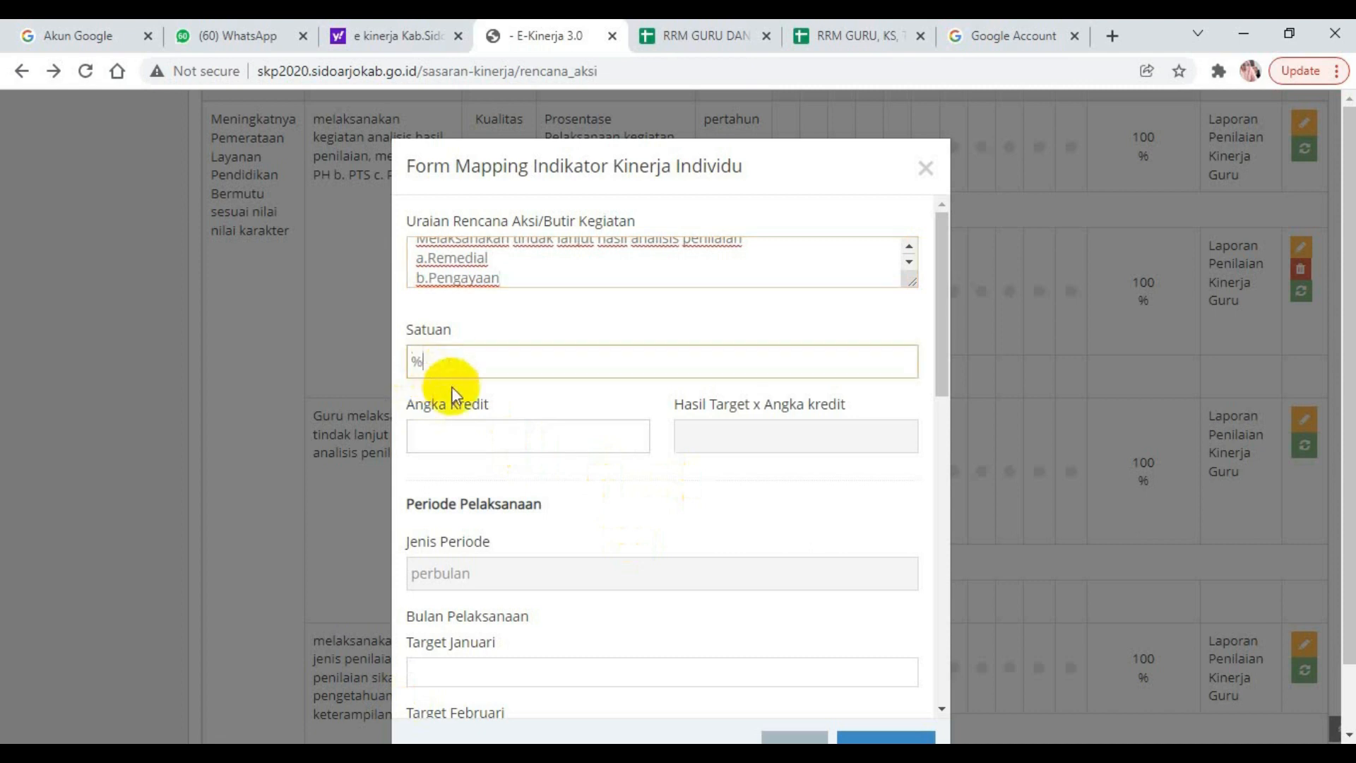
left_click_drag(944, 362, 938, 421)
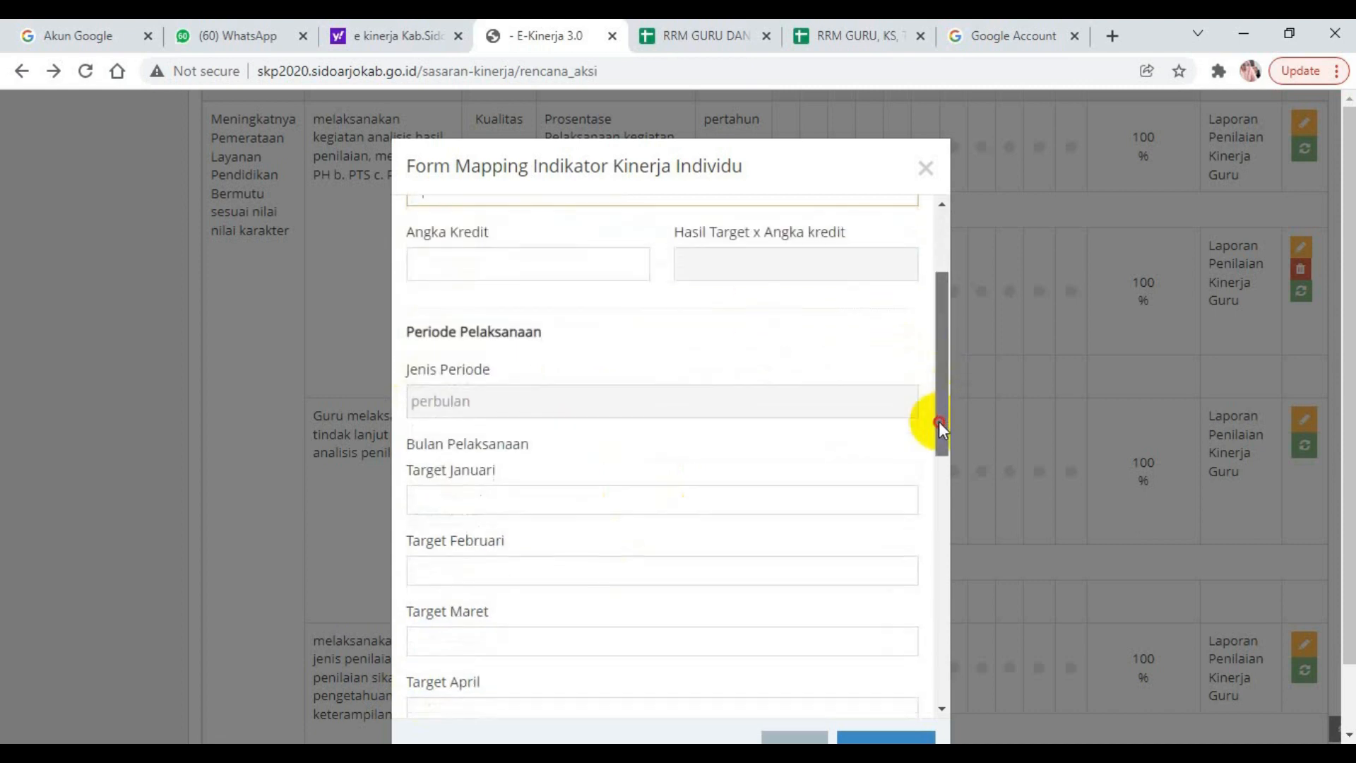
left_click(445, 261)
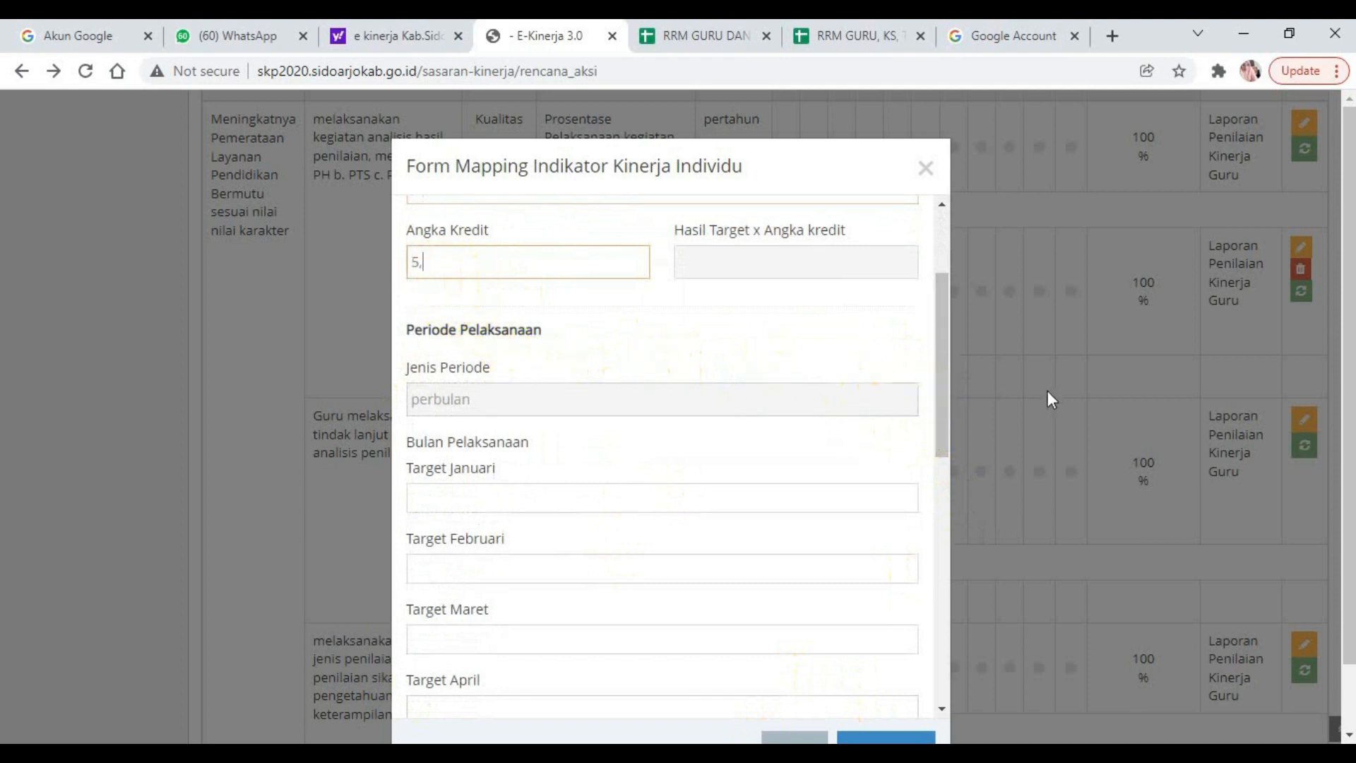
type("5")
Set the Target Desember to 100.
scroll(433, 579, "down", 10)
left_click(433, 578)
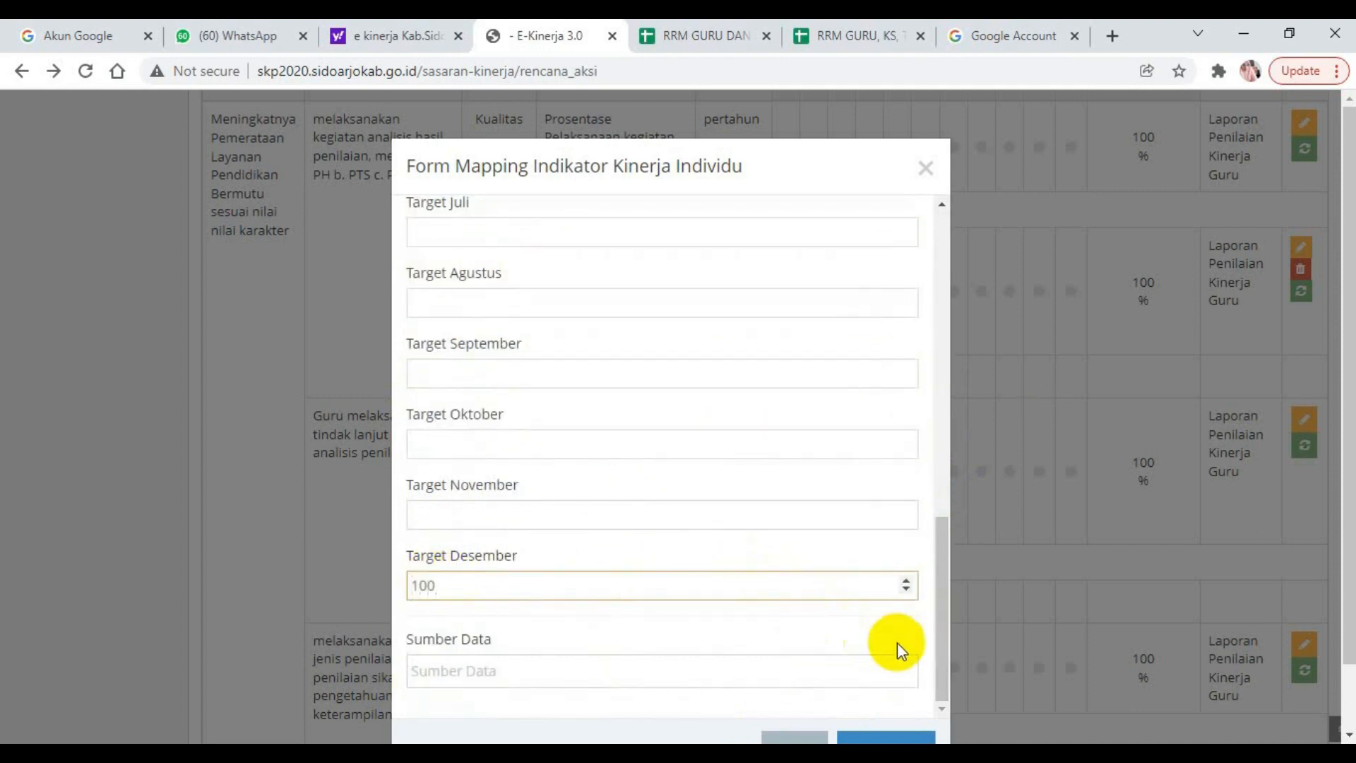
left_click(853, 581)
Set the monthly targets for Januari, Februari, Maret and April to 0.
left_click_drag(934, 634, 962, 329)
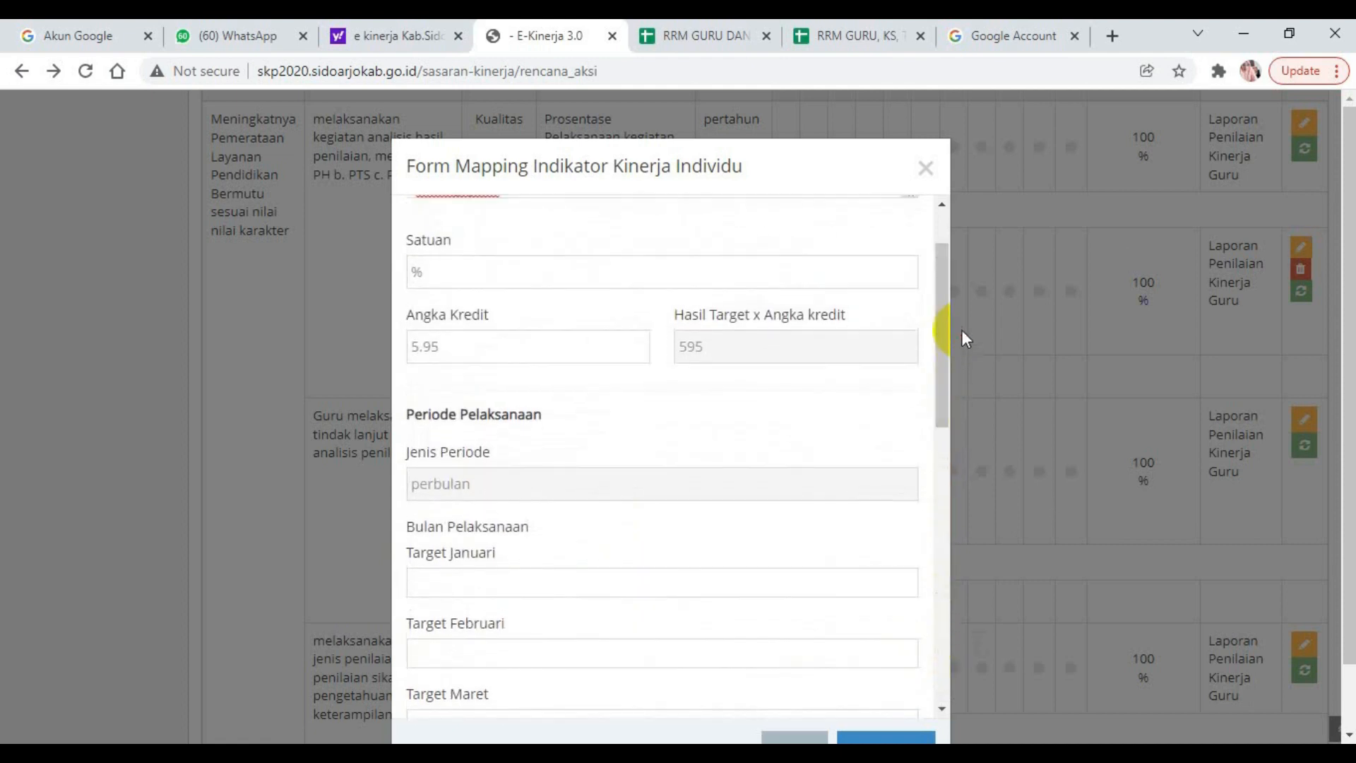
left_click(440, 583)
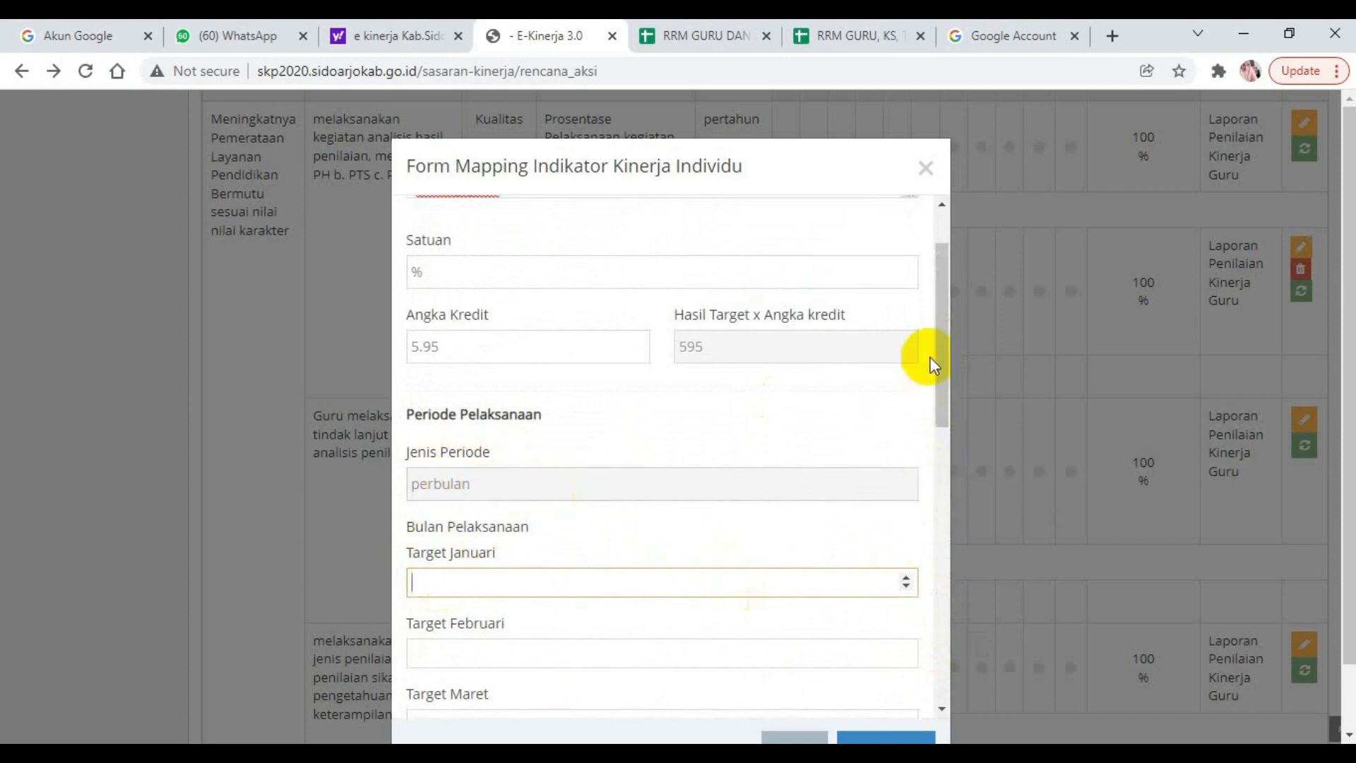
left_click_drag(946, 361, 948, 405)
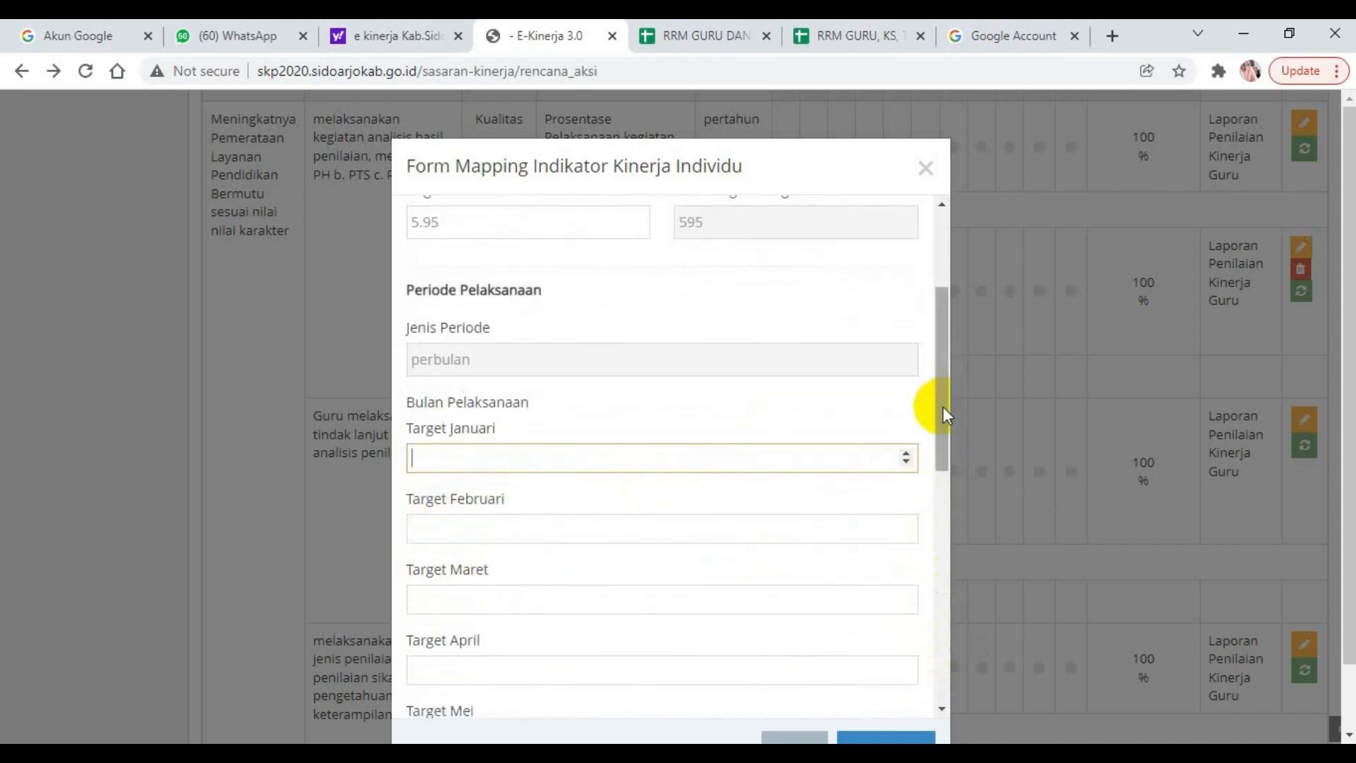
type("0")
left_click(442, 532)
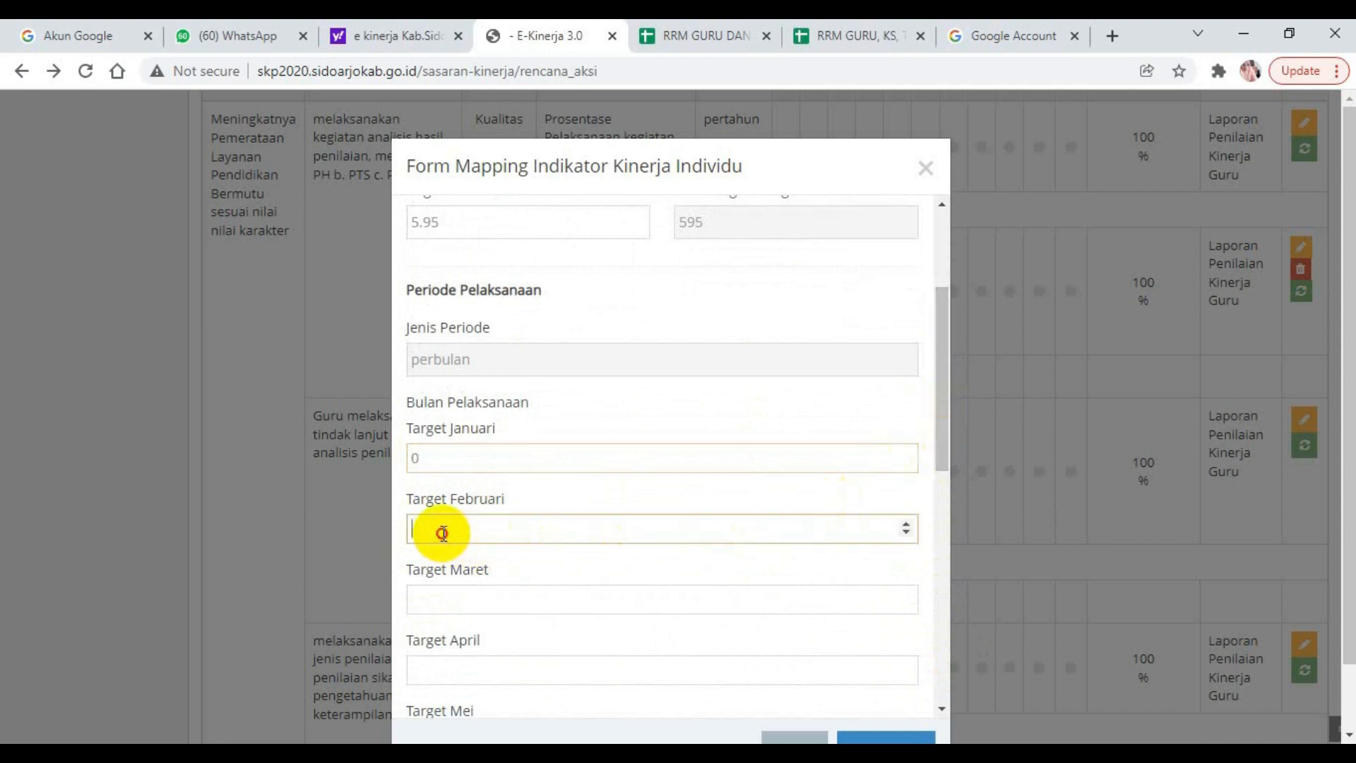
type("0")
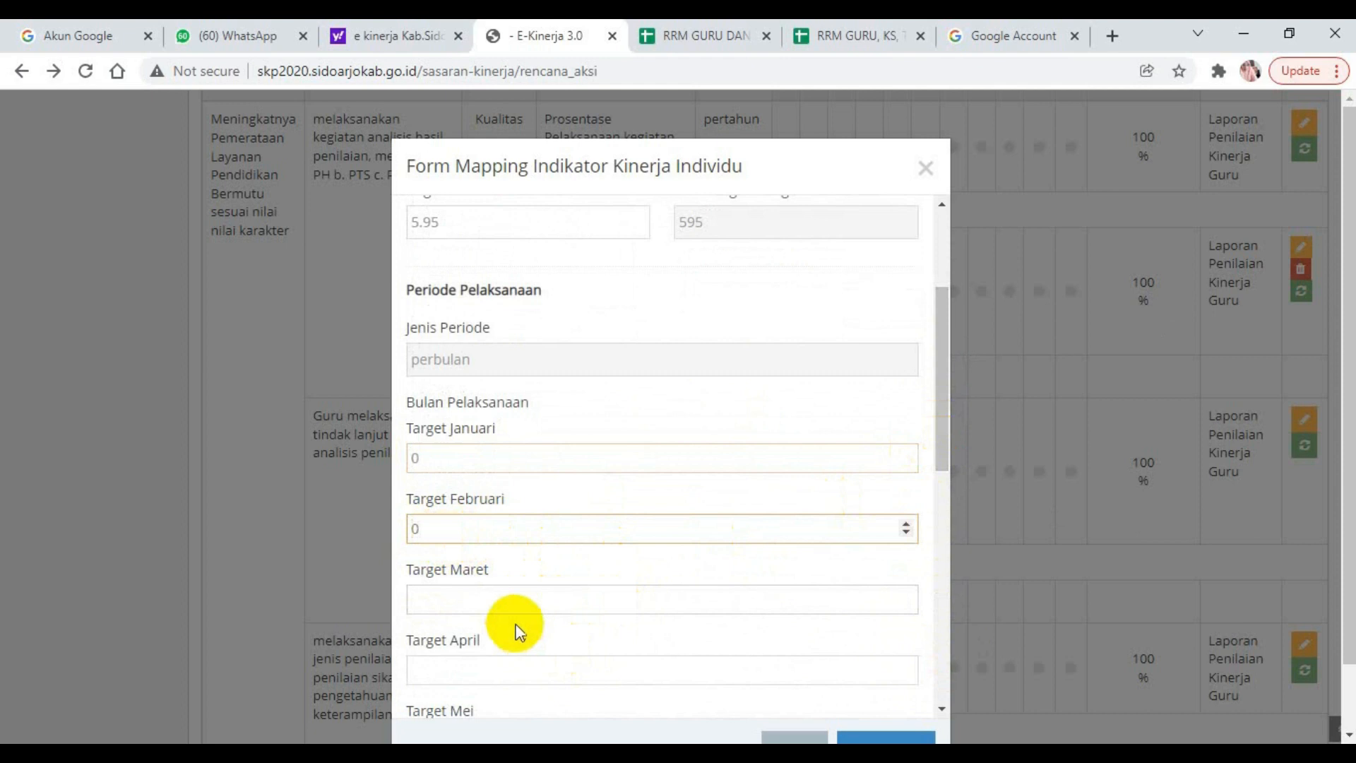
left_click(433, 601)
type("0")
left_click(445, 668)
type("0")
Set the monthly targets from Mei through September and for November to 0.
left_click_drag(942, 417, 560, 521)
left_click(473, 460)
type("0")
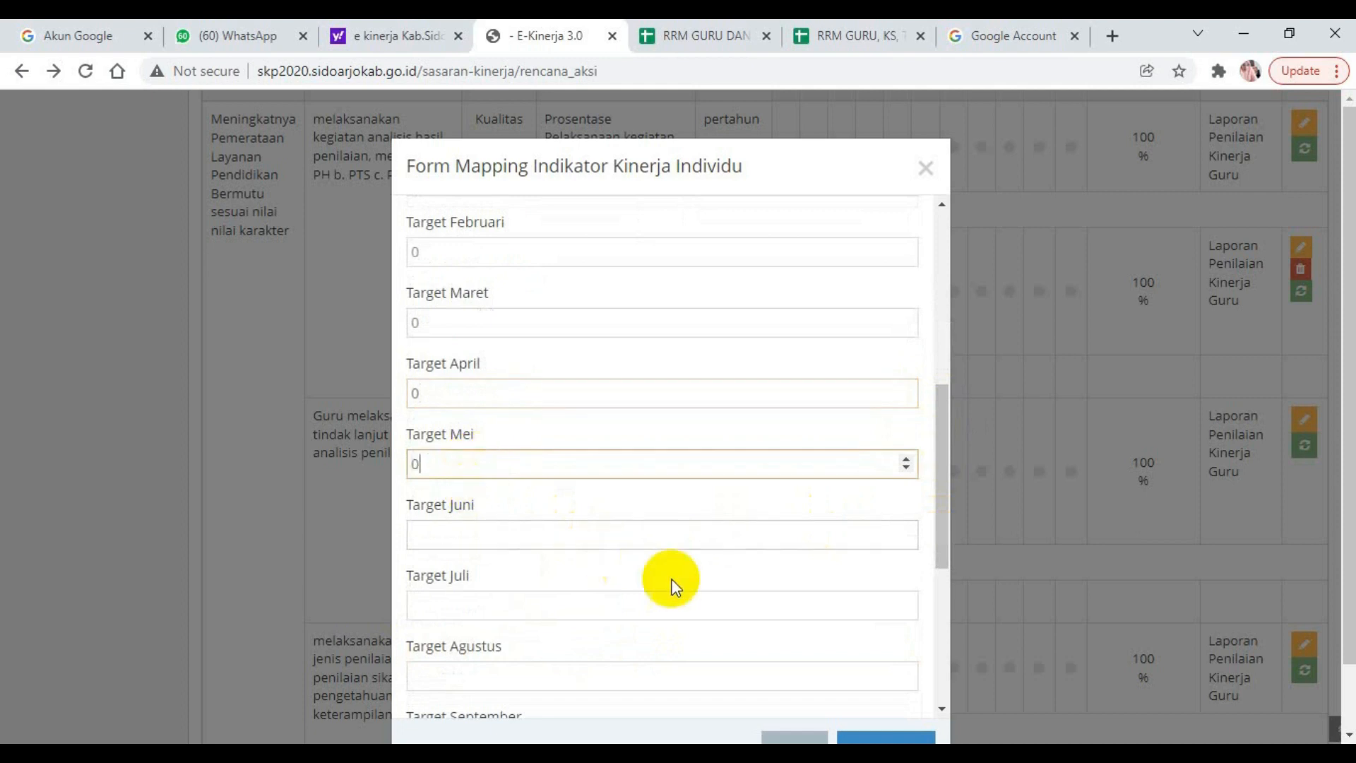
left_click(453, 531)
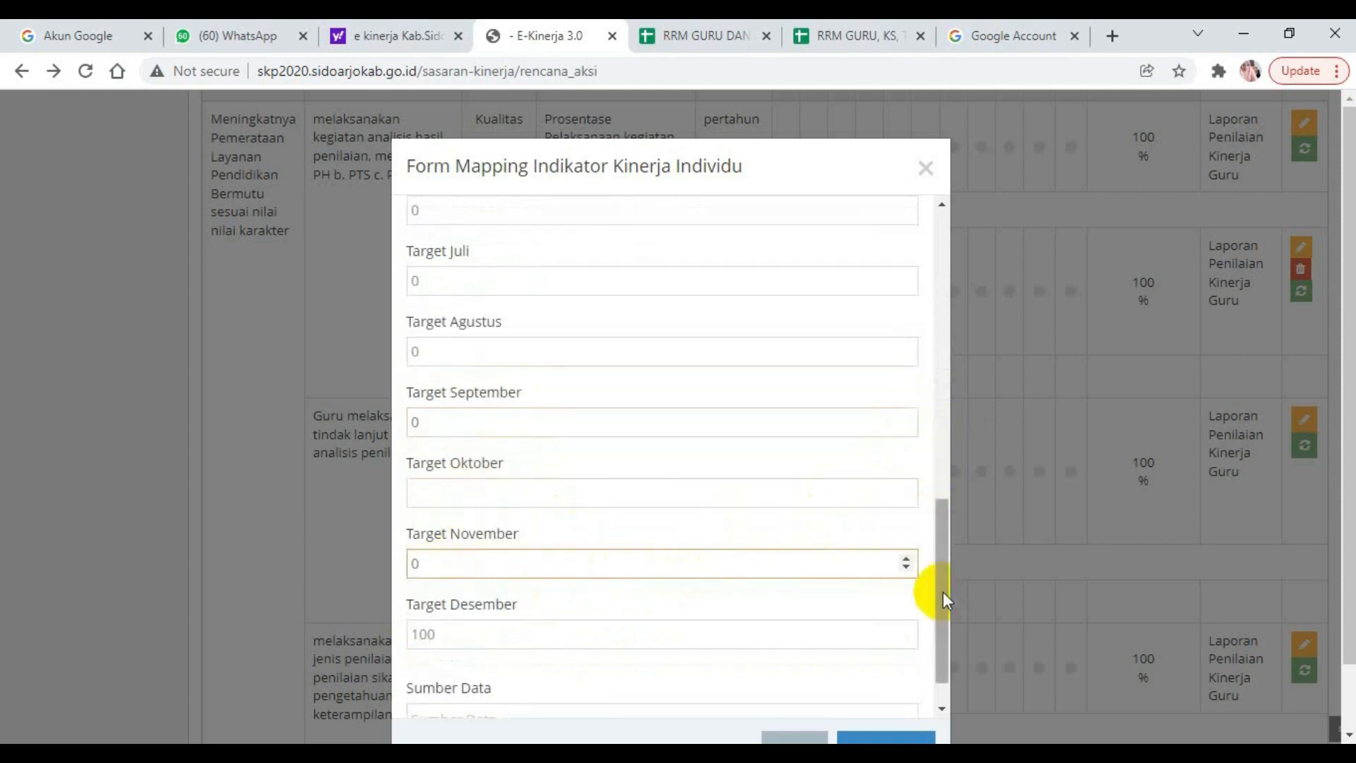
left_click_drag(942, 592, 484, 617)
Set the Sumber Data to "Laporan Penilaian Kinerja Guru" and save the tindak lanjut rencana aksi.
left_click(445, 671)
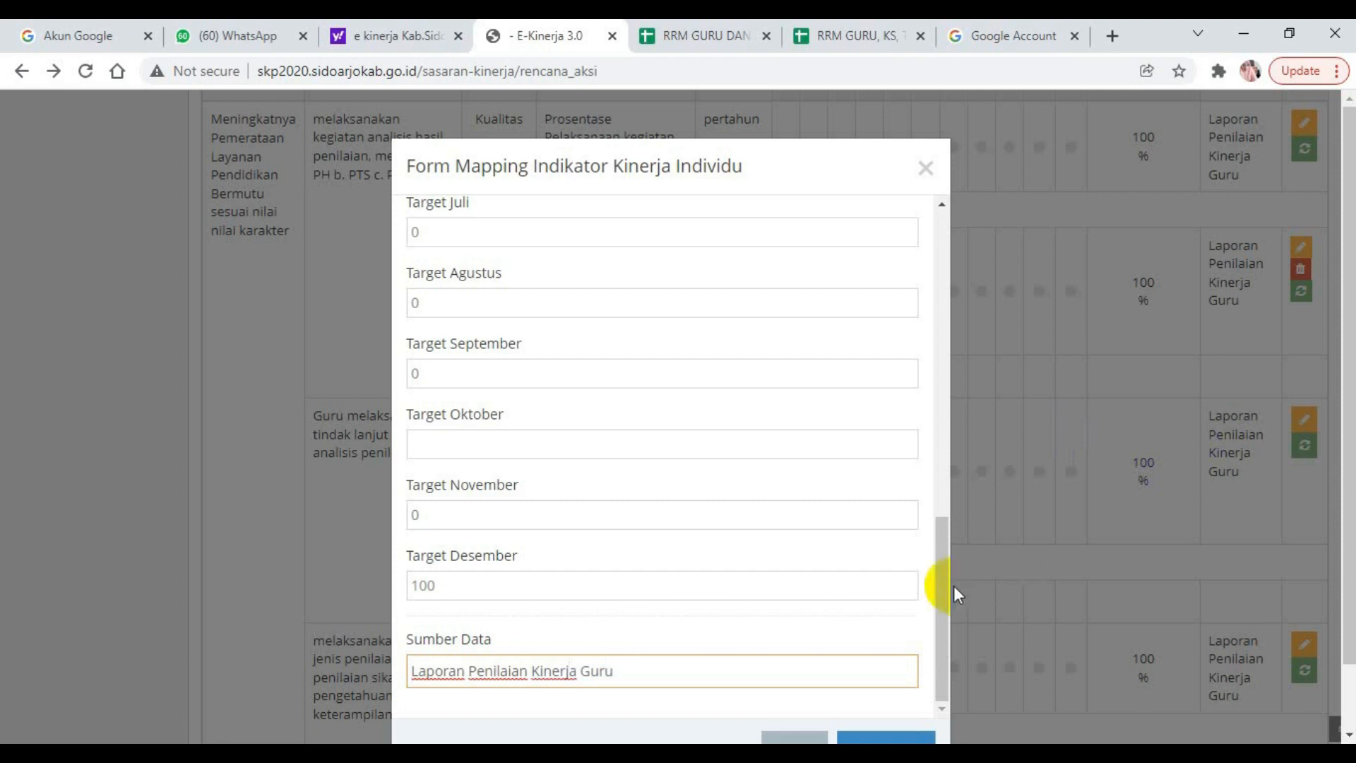
scroll(1340, 541, "down", 1)
left_click(908, 685)
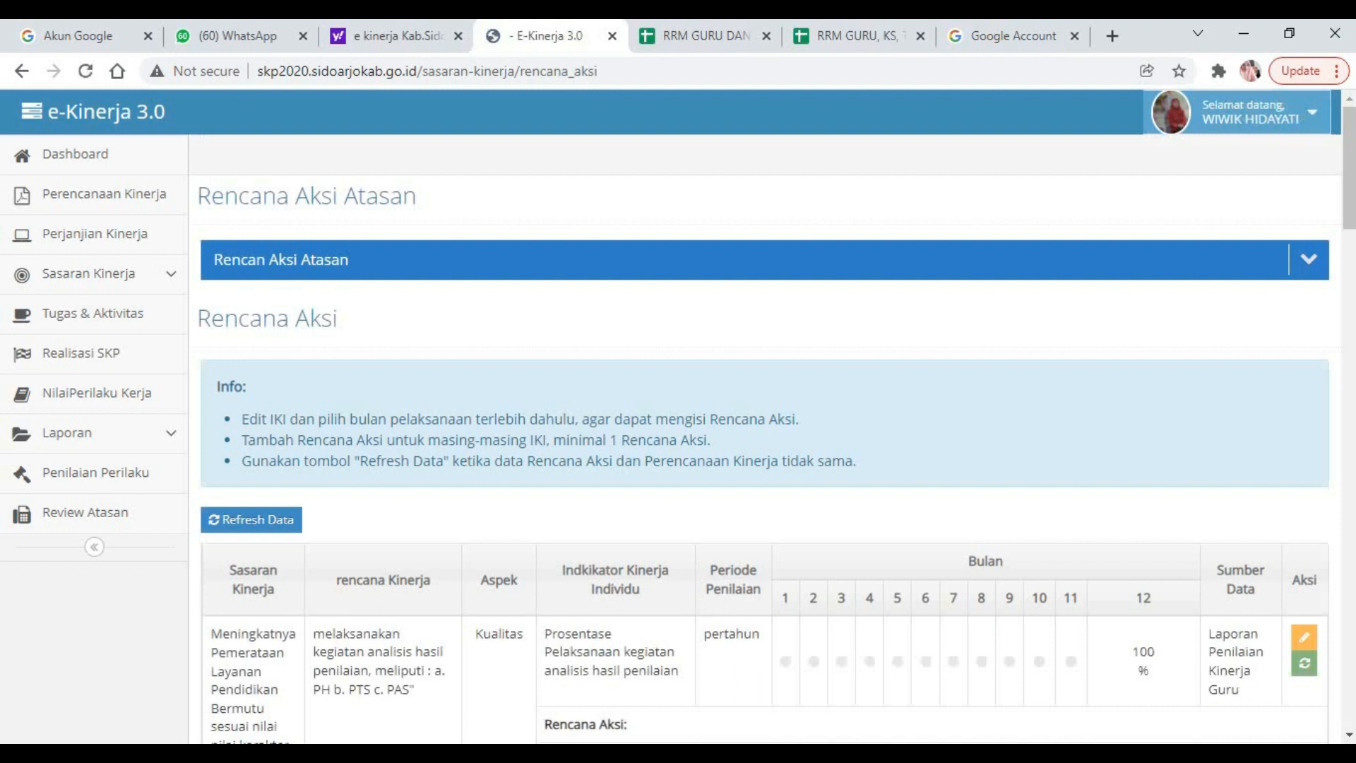
Review the saved tindak lanjut rencana aksi, and compare the remaining perangkat pembelajaran indicators with the first rows of the 4. RRM Guru sheet.
left_click_drag(1342, 173, 1351, 311)
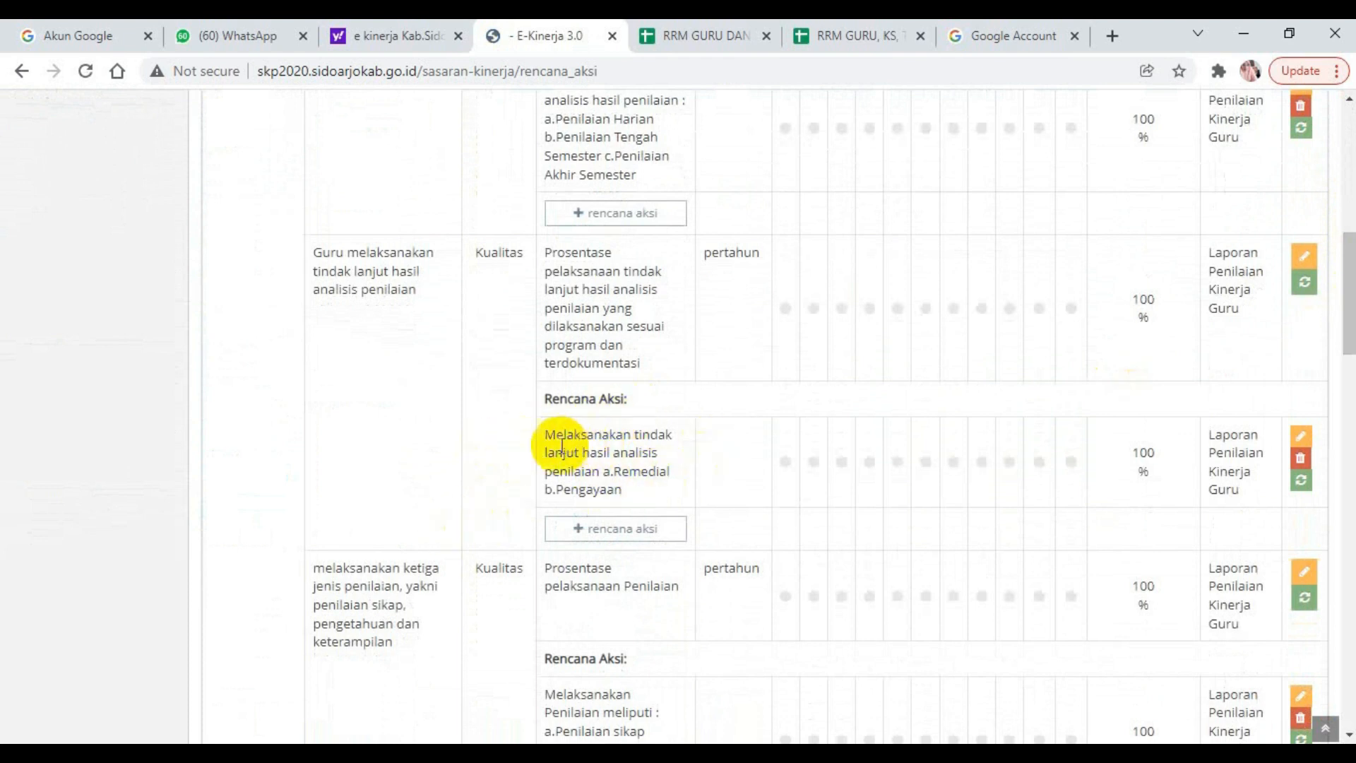
left_click_drag(1348, 301, 1339, 418)
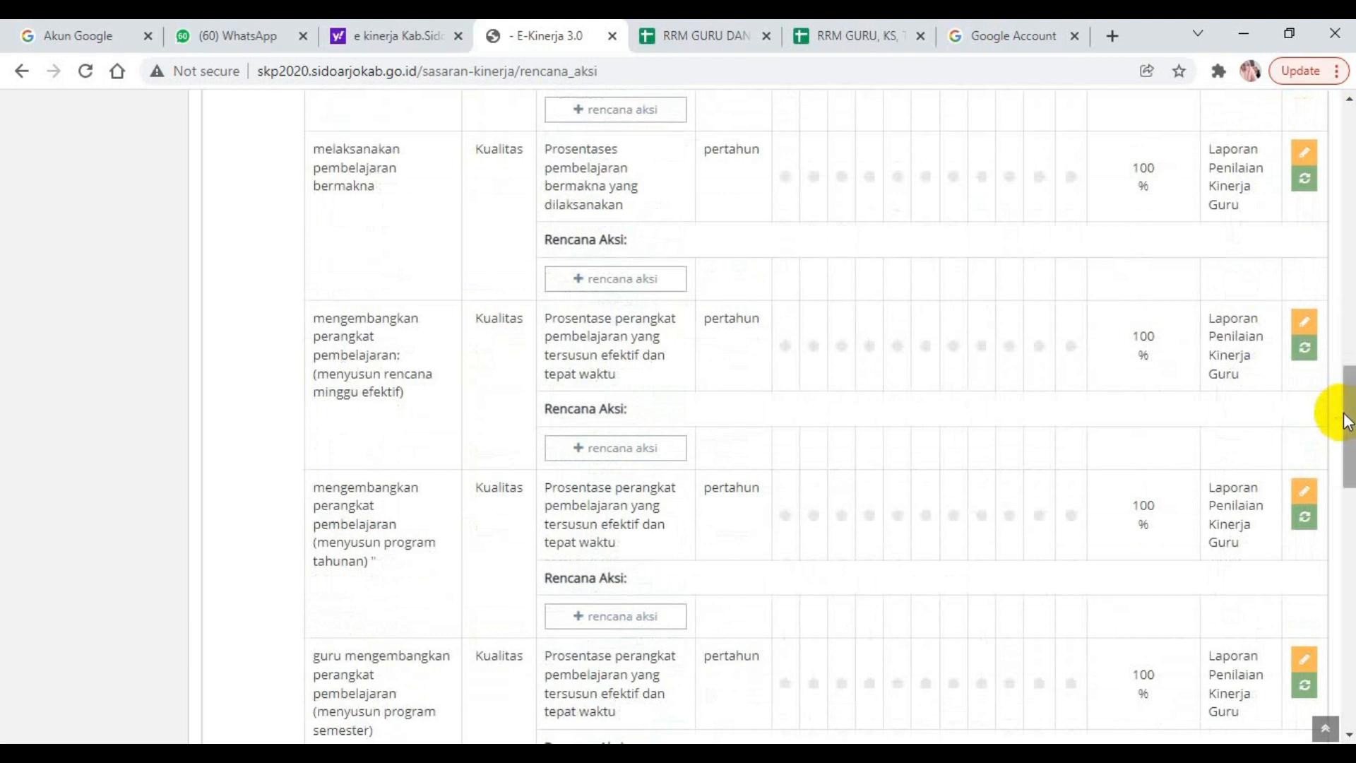
left_click(530, 759)
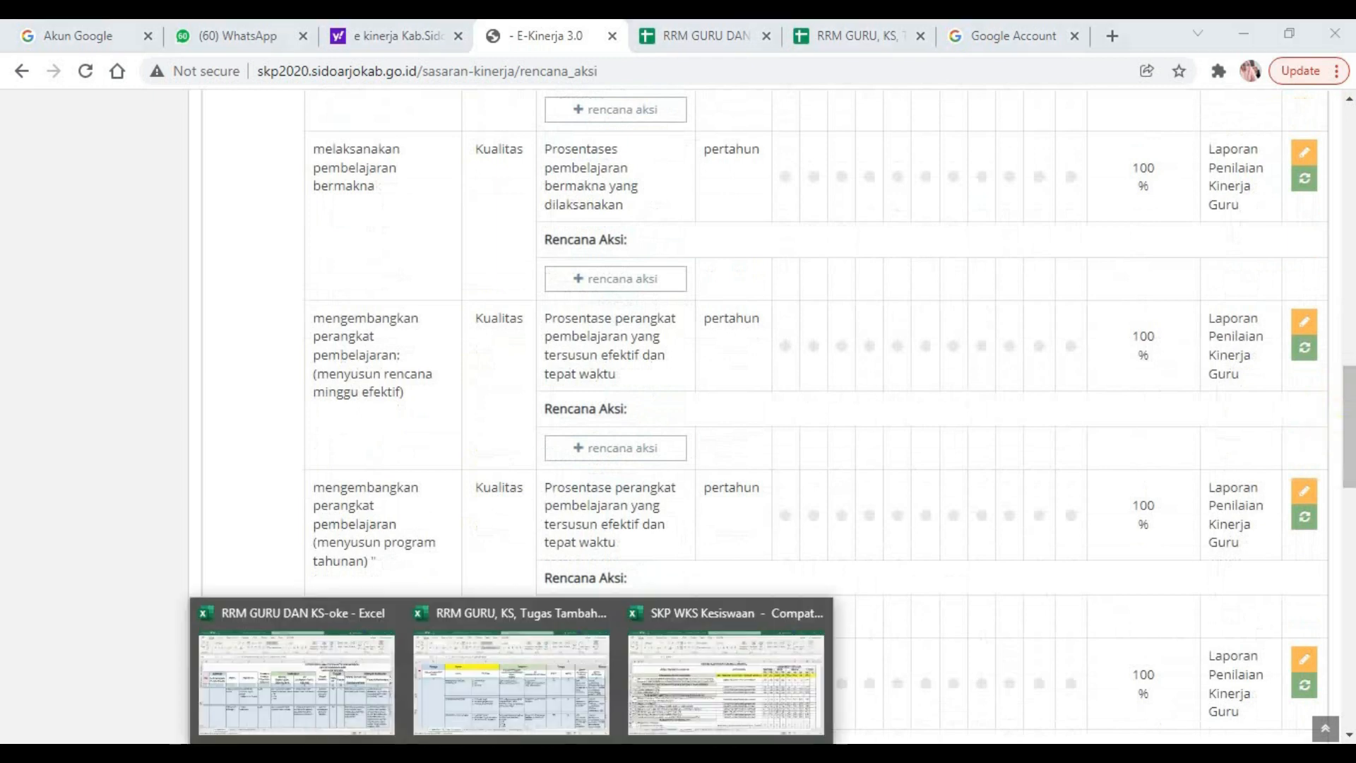
left_click(349, 706)
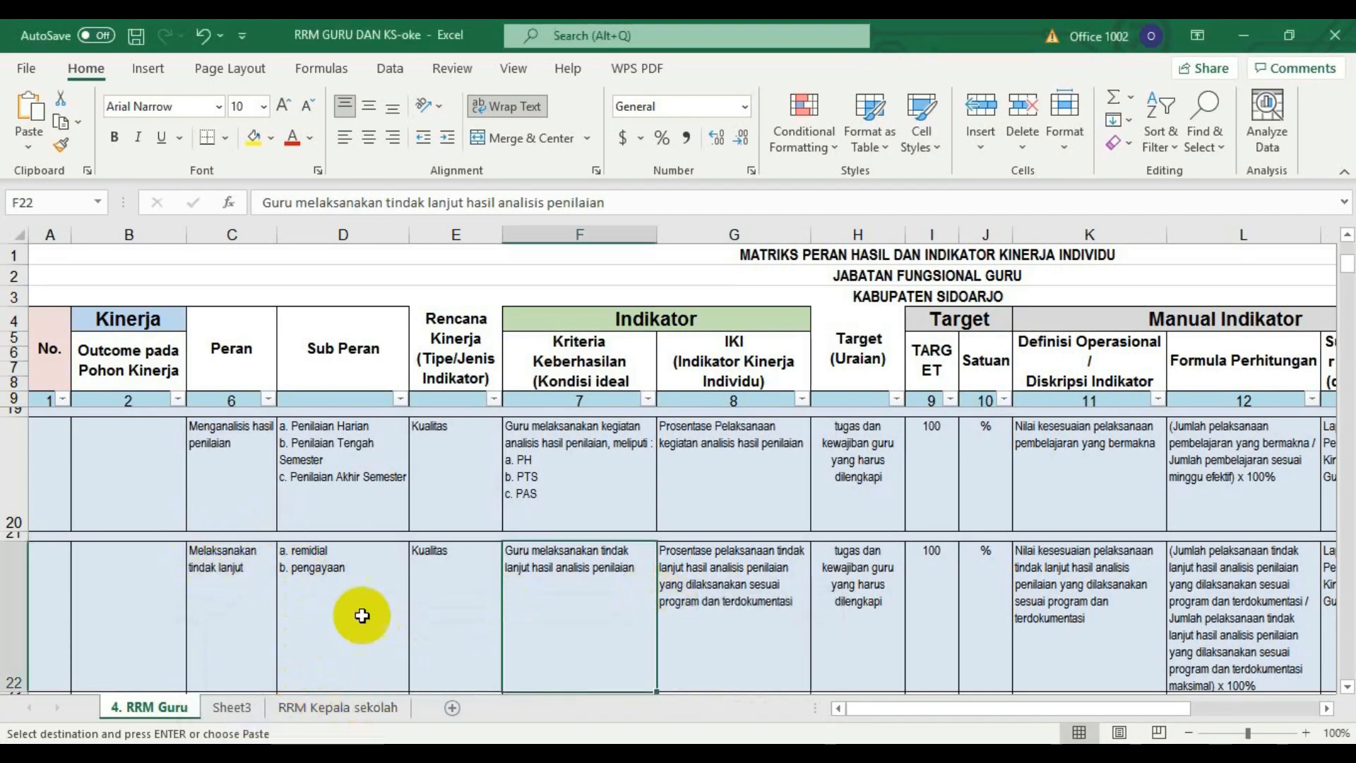
left_click_drag(1347, 278, 1347, 244)
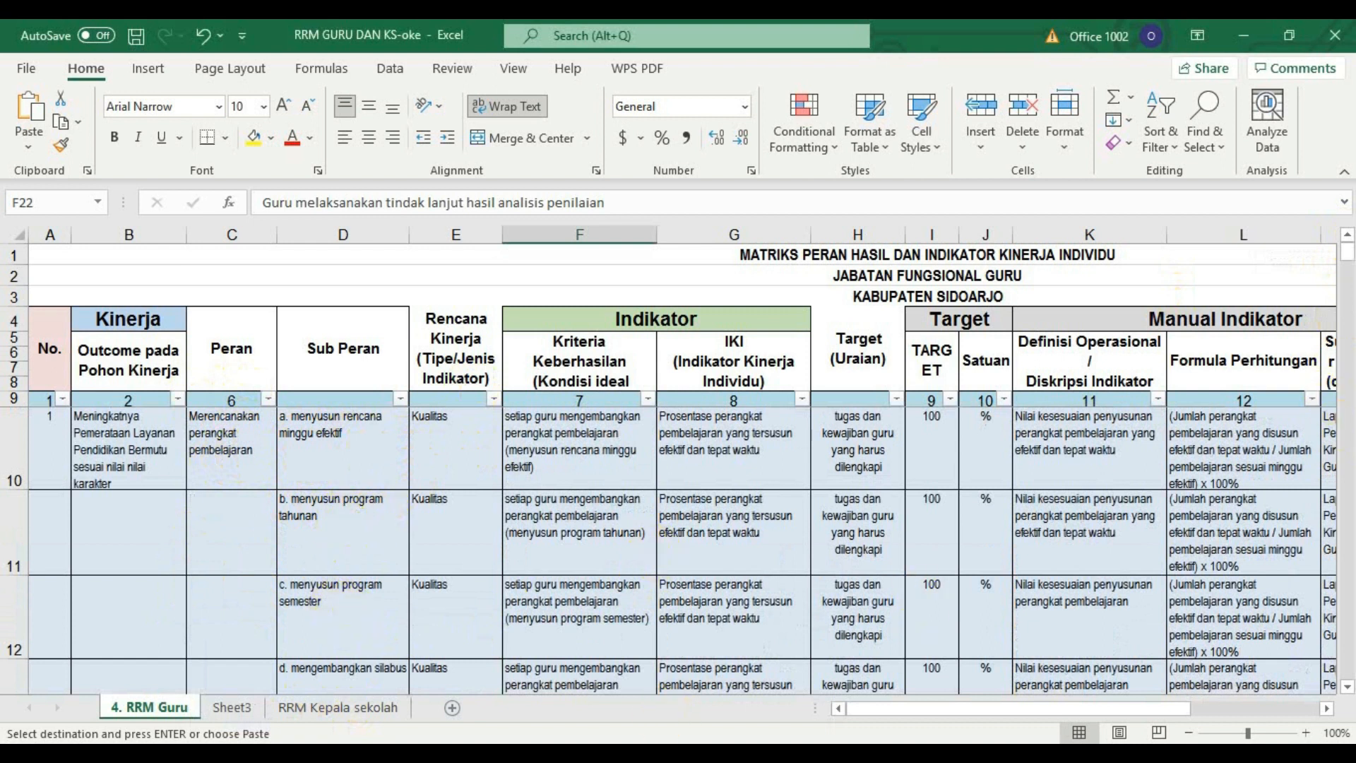
key("alt+Tab")
left_click_drag(1350, 423, 1351, 458)
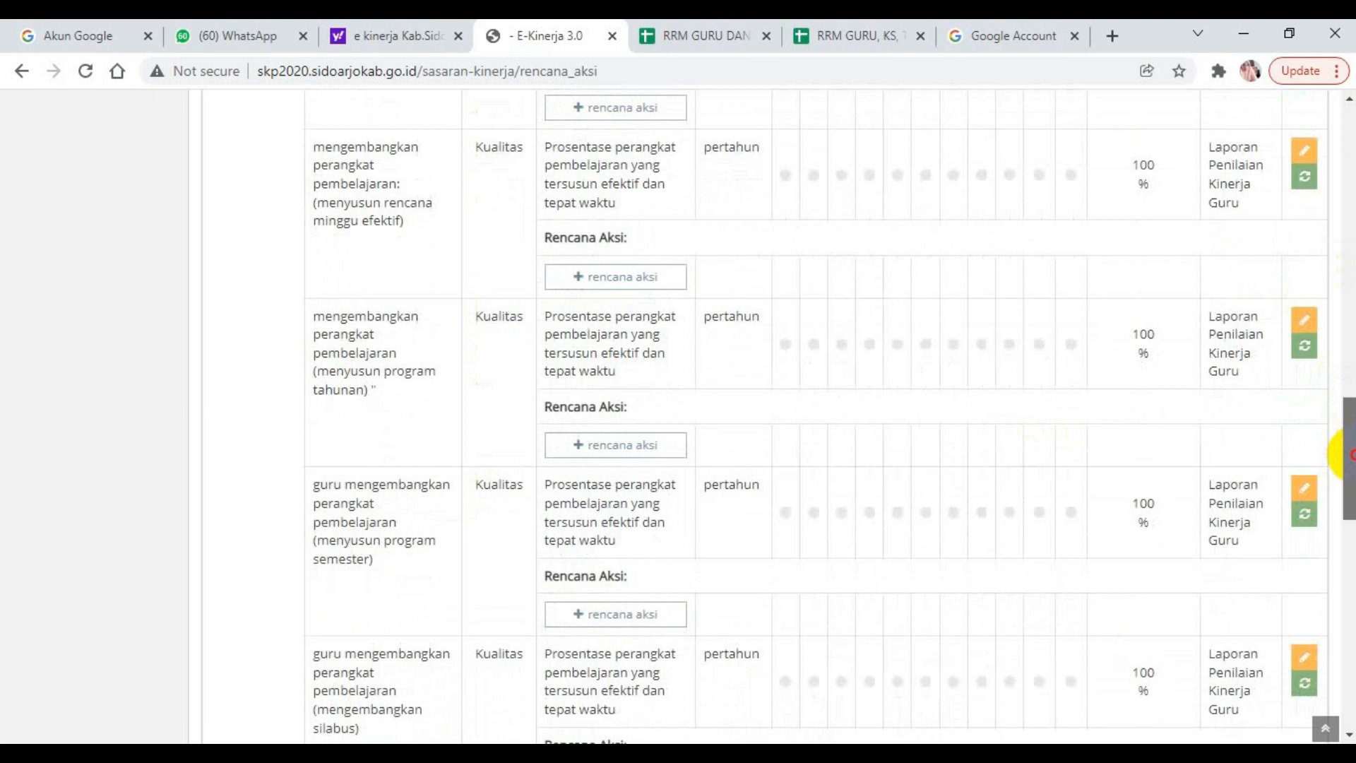
left_click_drag(1350, 455, 1350, 444)
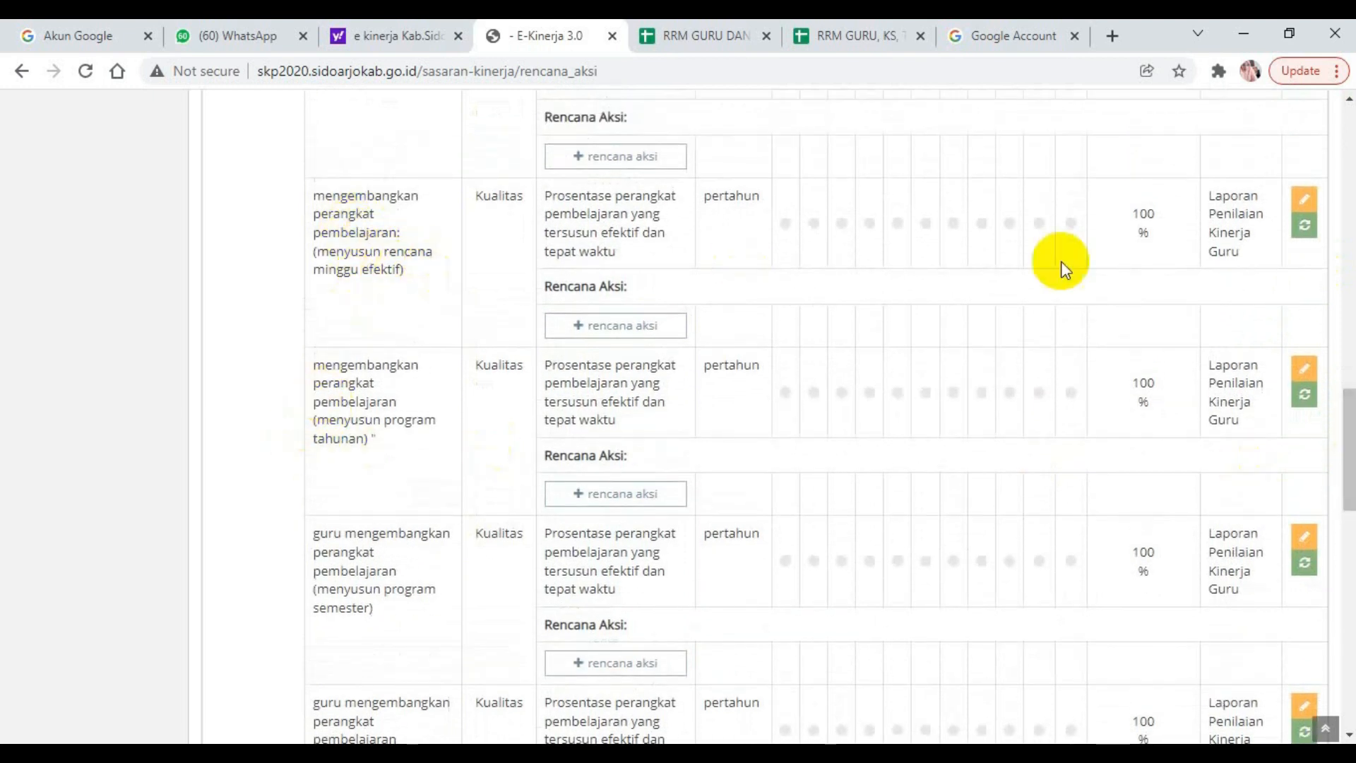
left_click_drag(1349, 418, 1350, 389)
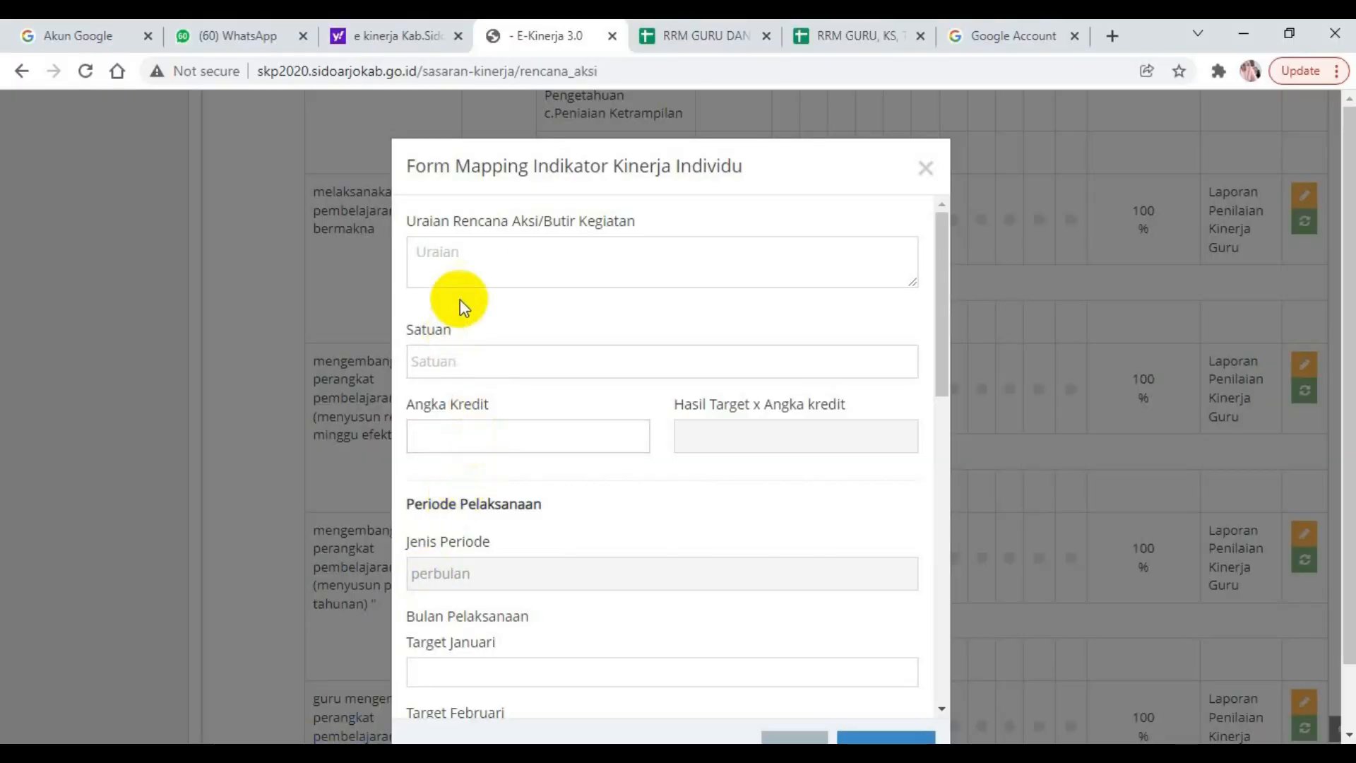
left_click(473, 259)
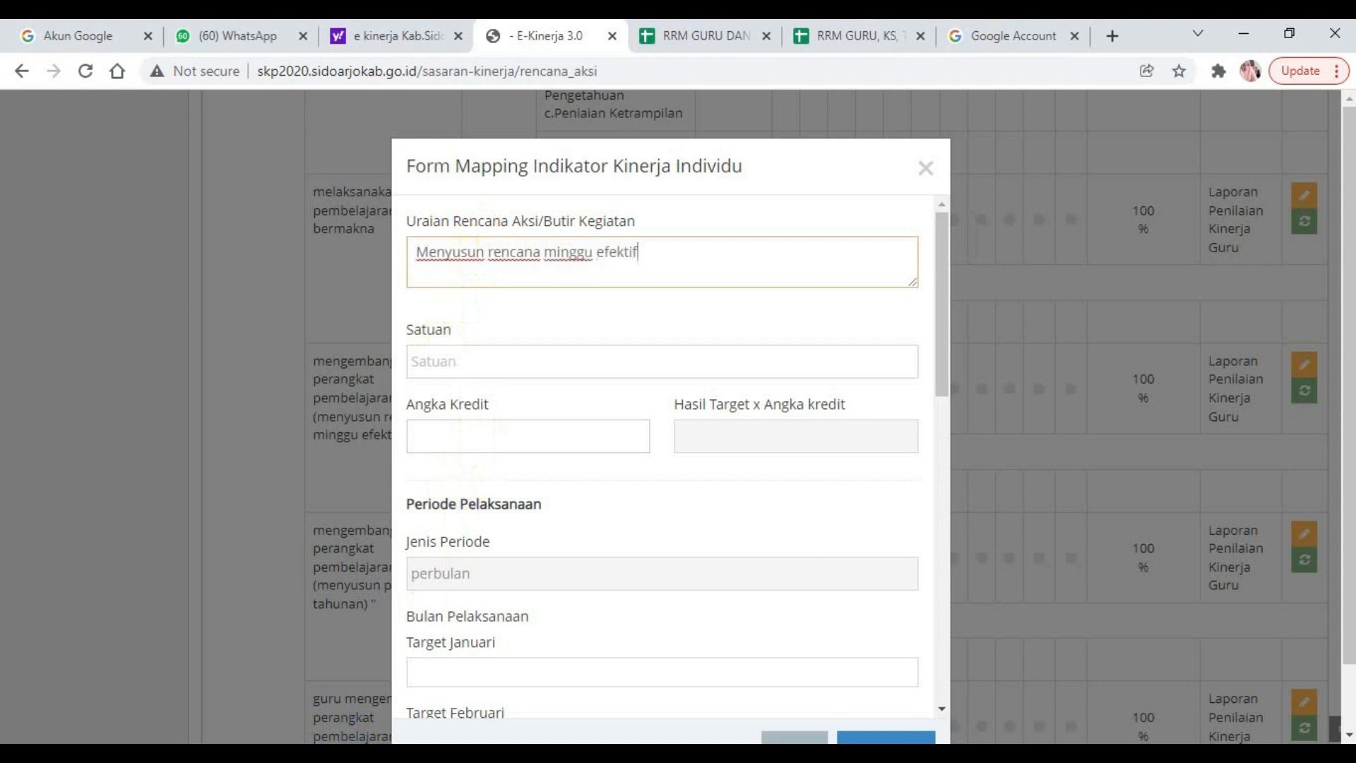
left_click(485, 362)
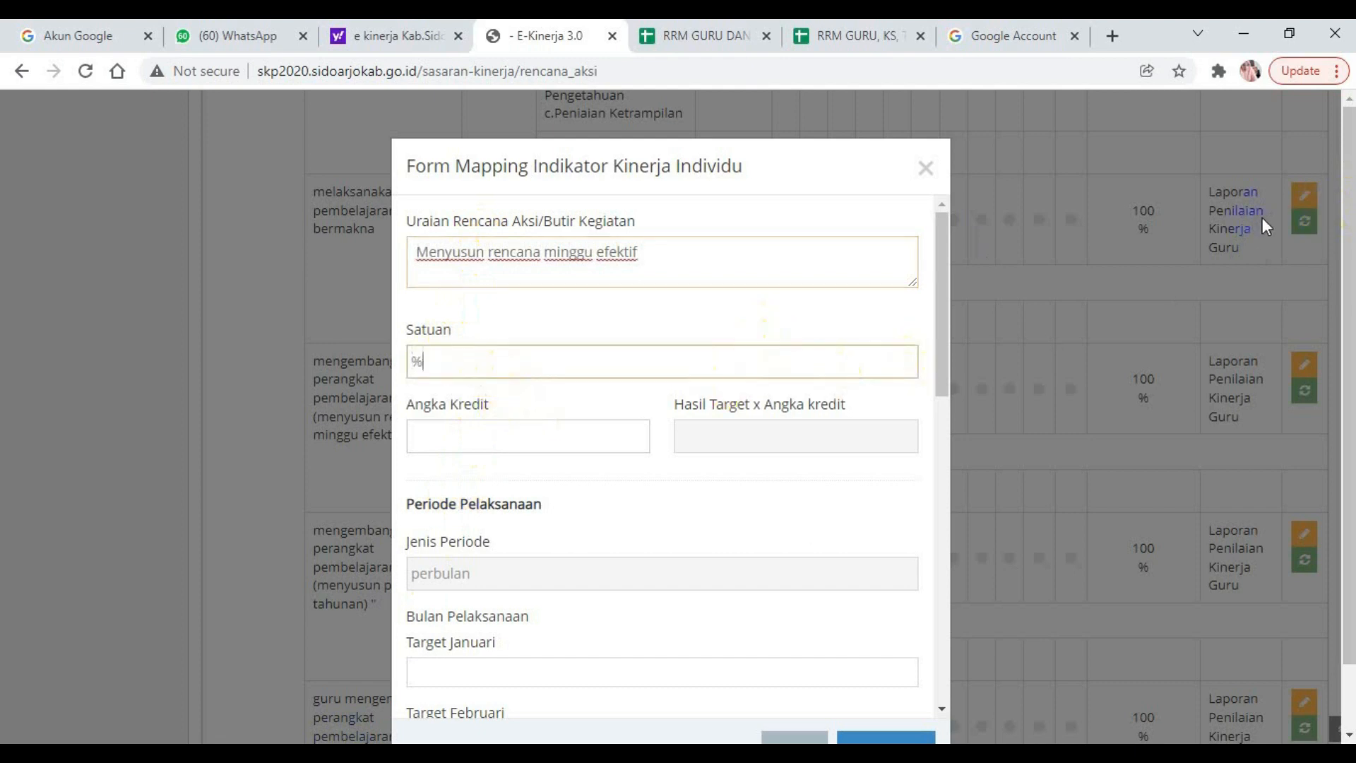
left_click(530, 439)
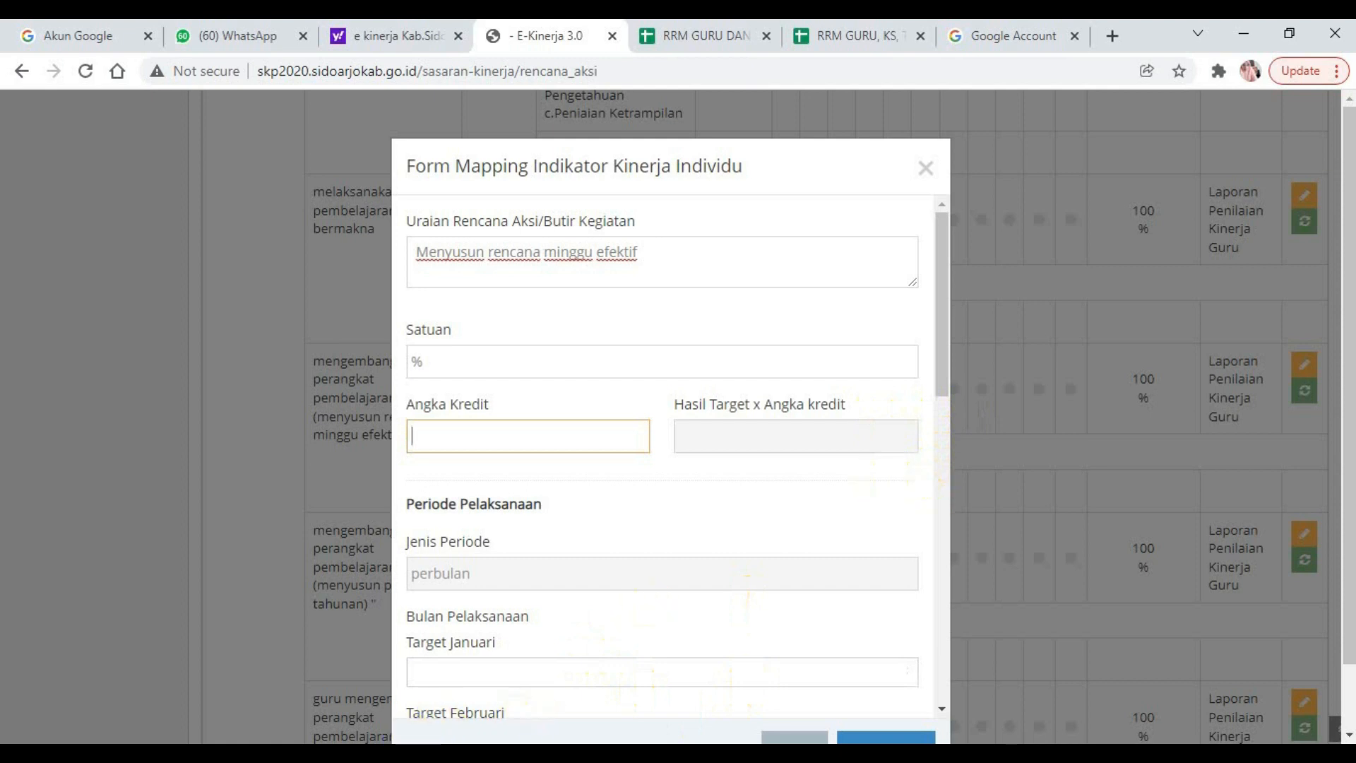
key("Escape")
Switch to Excel and check the teaching activity's credit values in the Angka Kredit sheet of the SKP WKS Kesiswaan workbook.
left_click(333, 660)
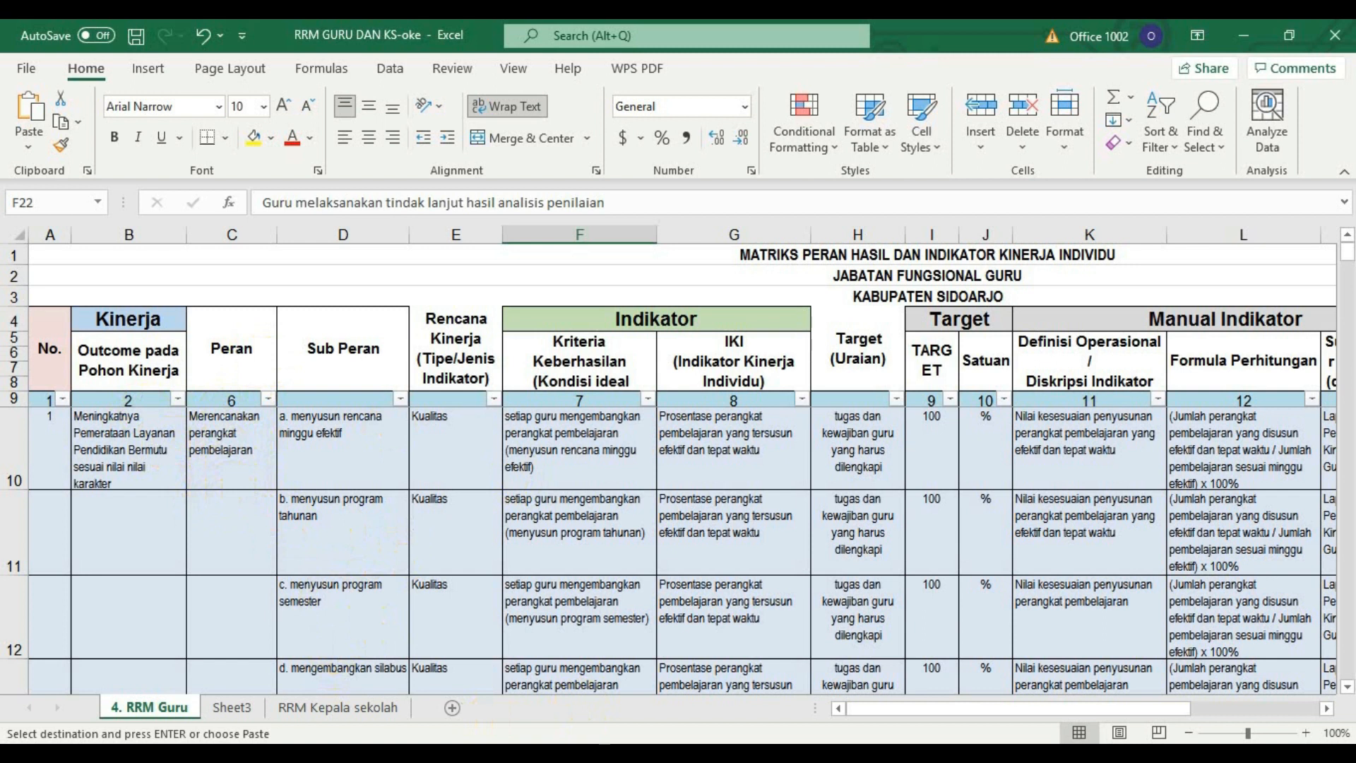
mouse_move(512, 753)
left_click(763, 697)
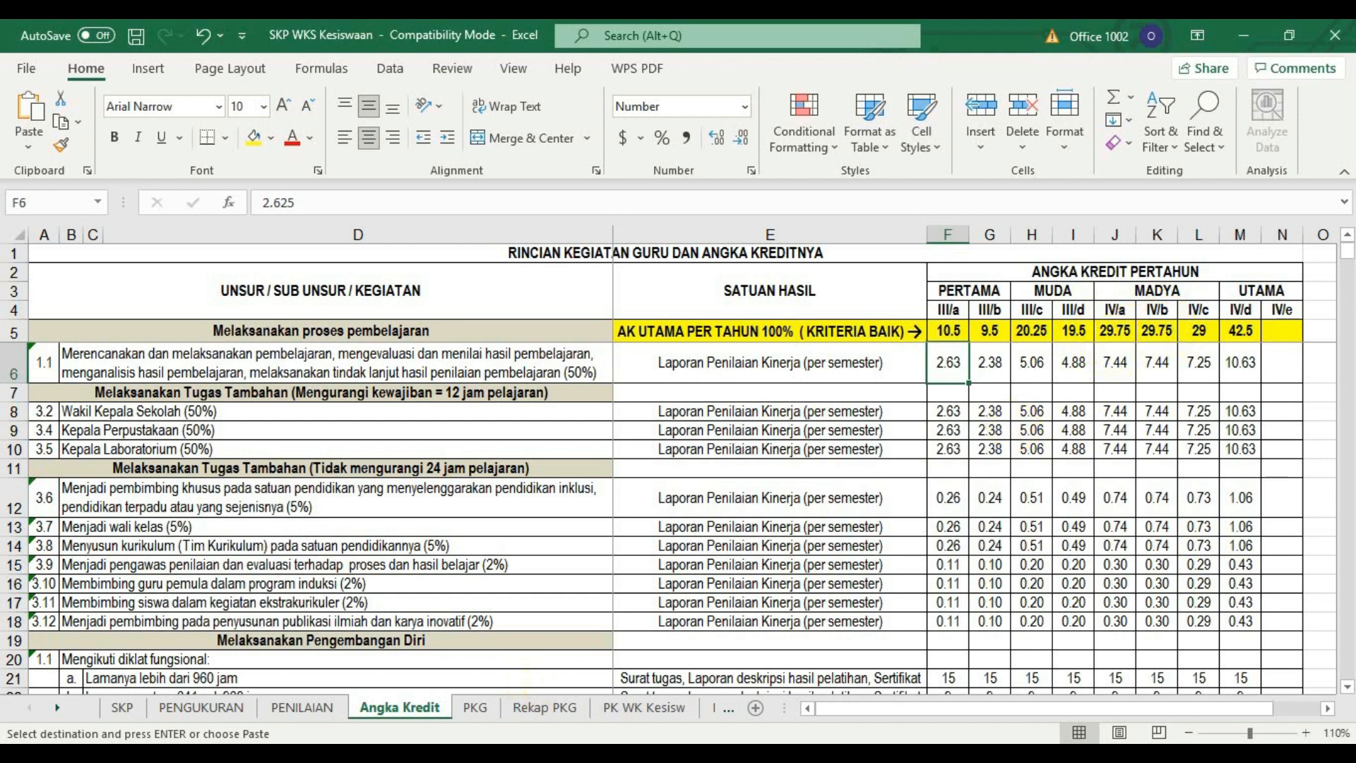
Review the Peran and Sub Peran entries in the 4. RRM Guru sheet, from merencanakan perangkat pembelajaran to melaksanakan tindak lanjut.
left_click(358, 693)
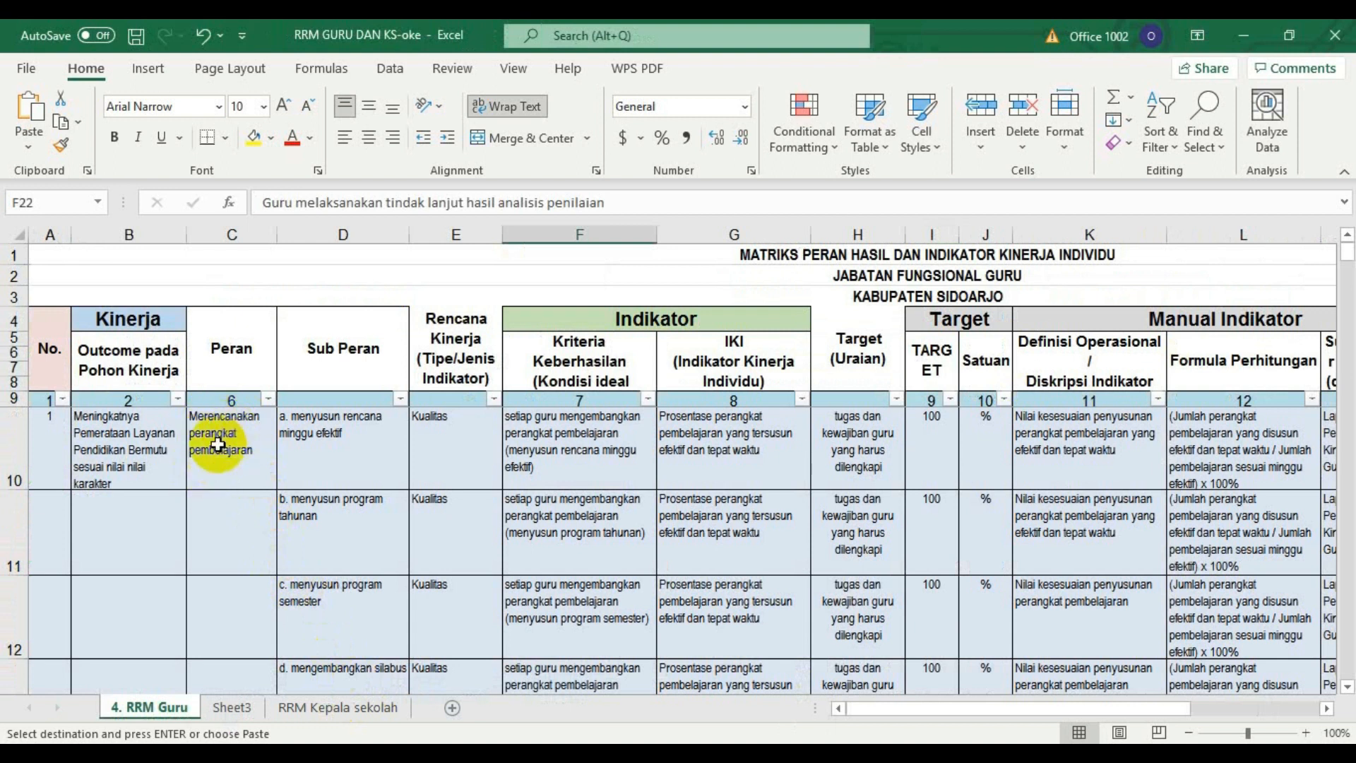
left_click(1348, 686)
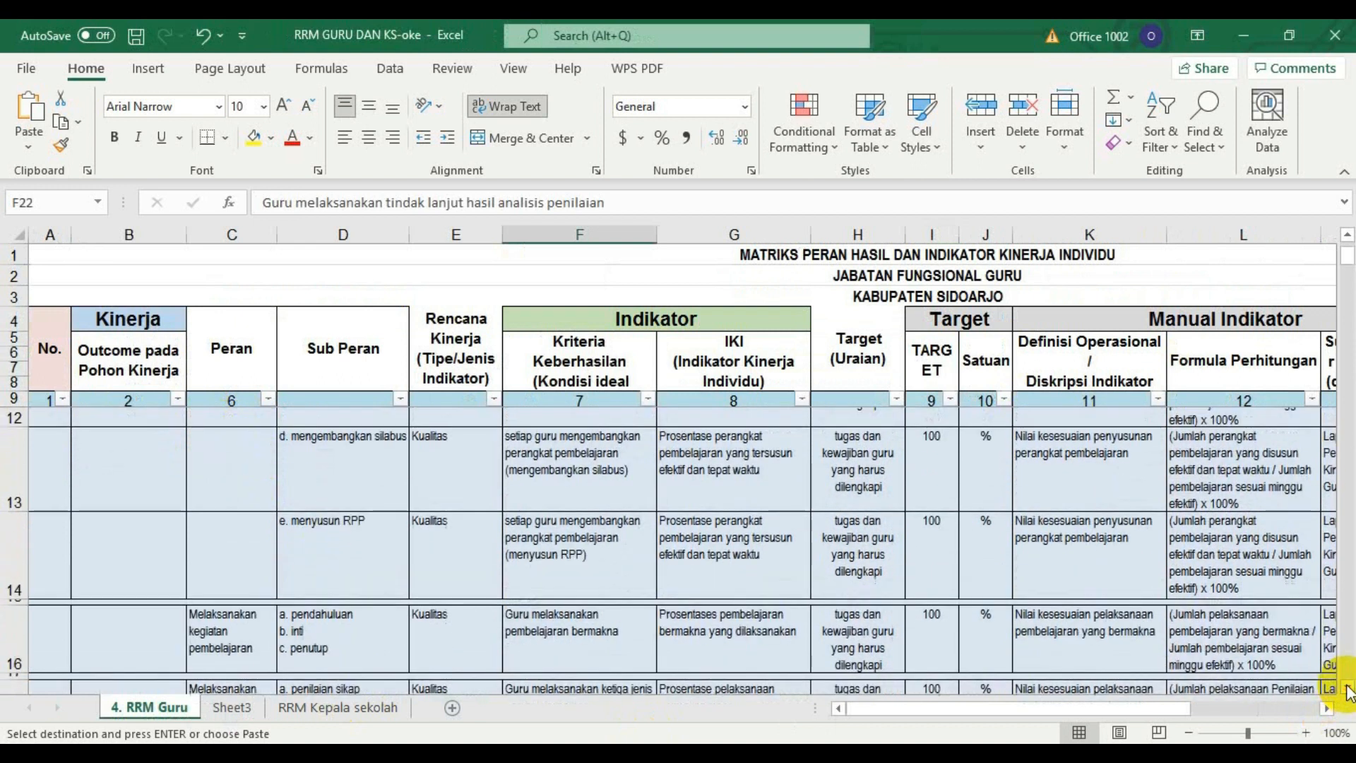
left_click(1348, 687)
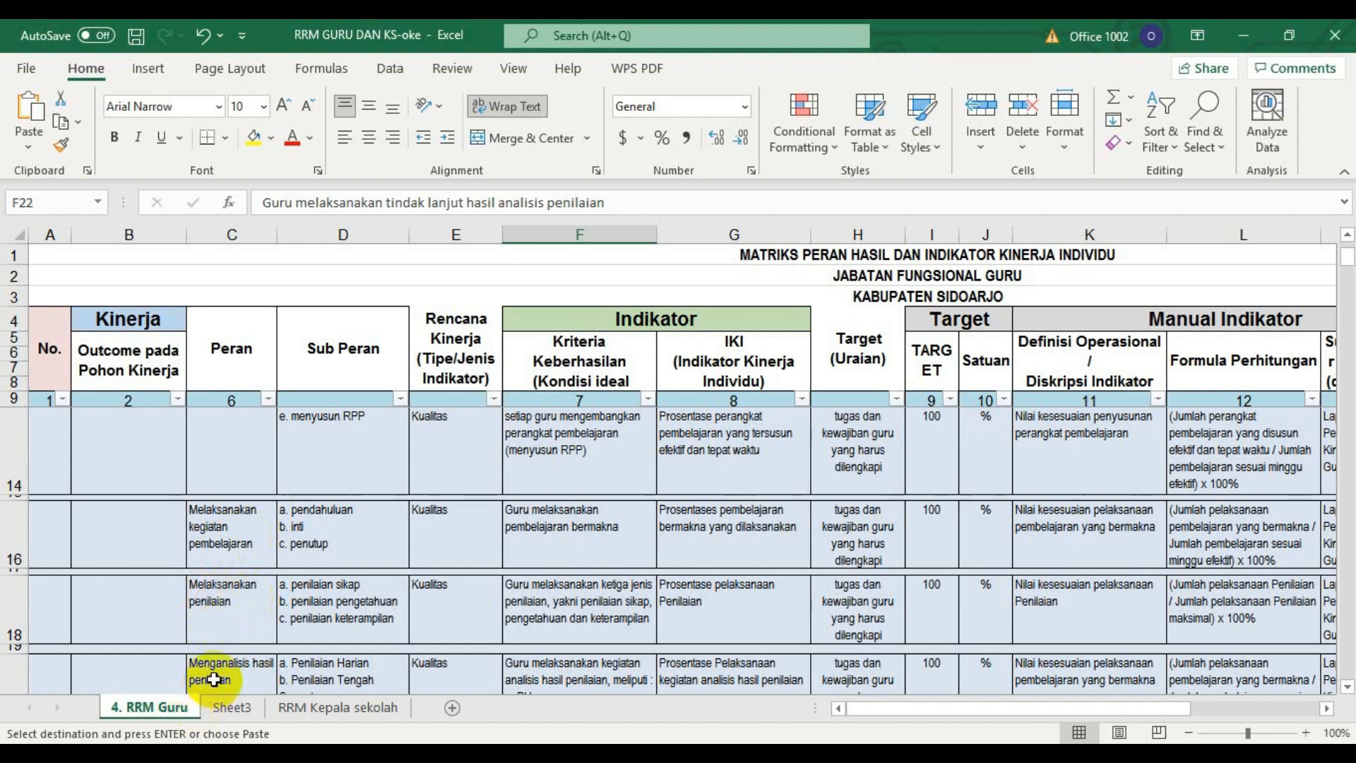
left_click(1347, 686)
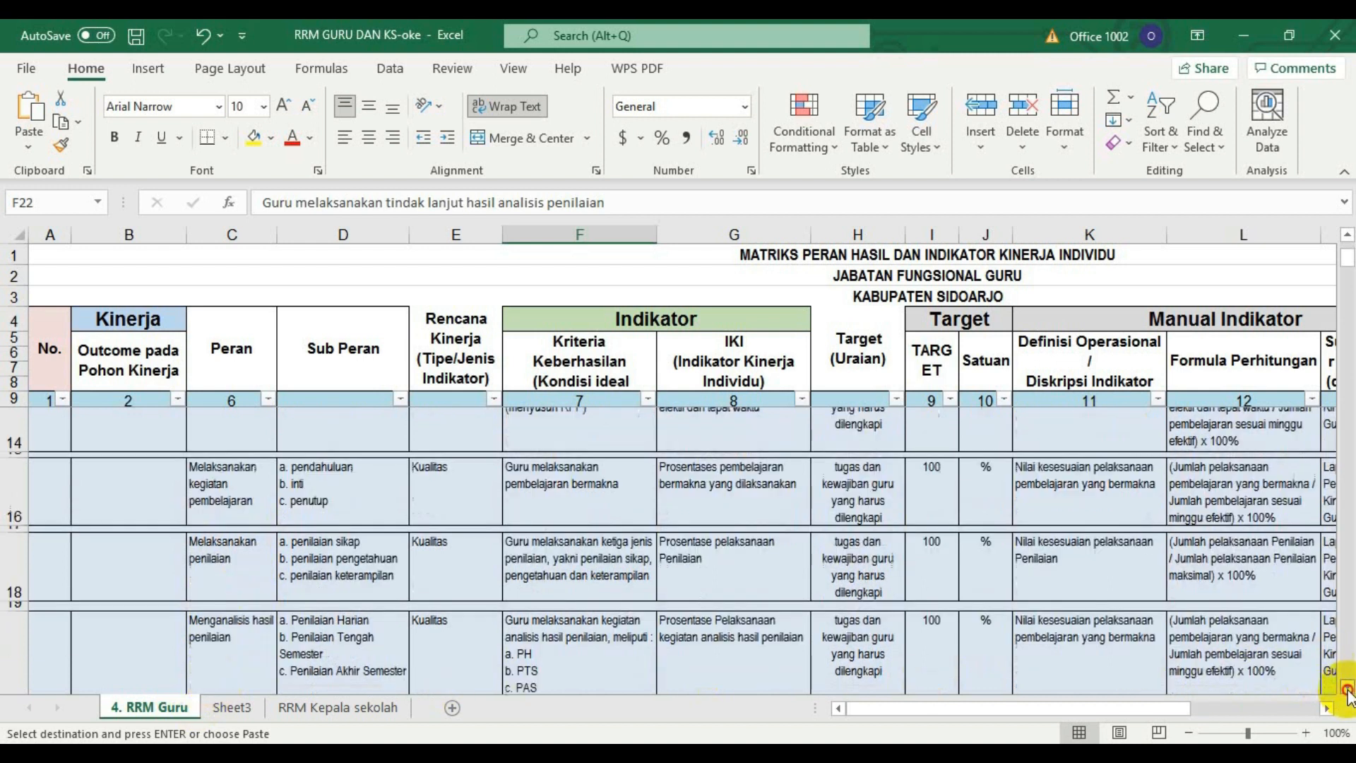
left_click(1348, 686)
left_click(1348, 687)
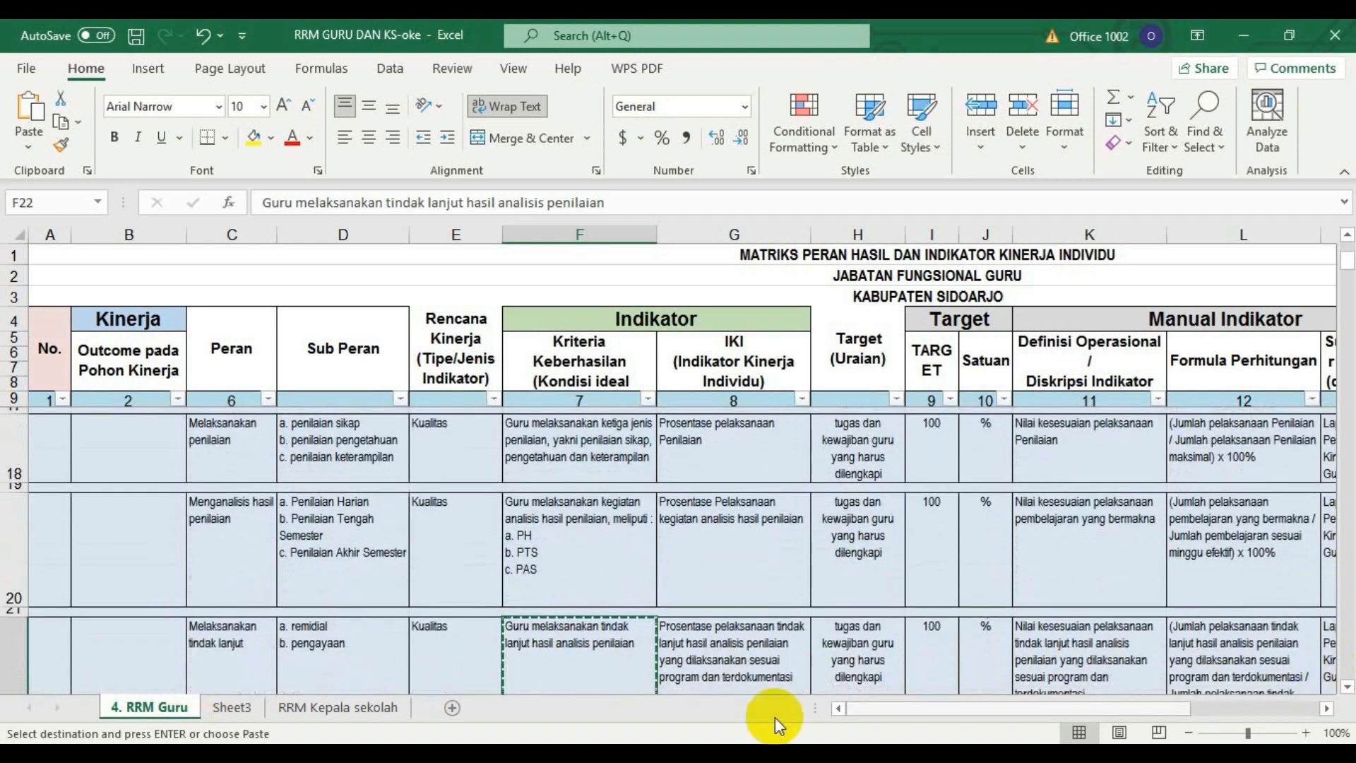
left_click(223, 649)
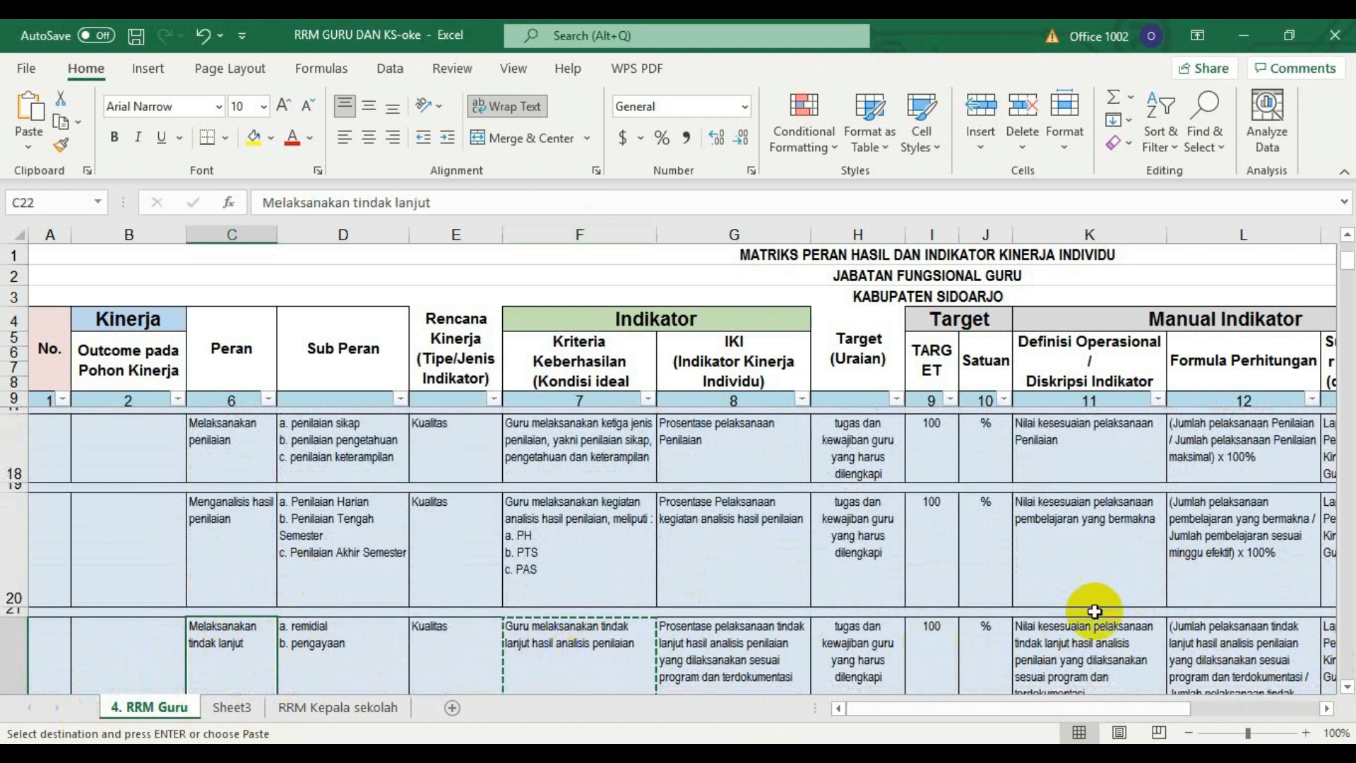
left_click(1344, 236)
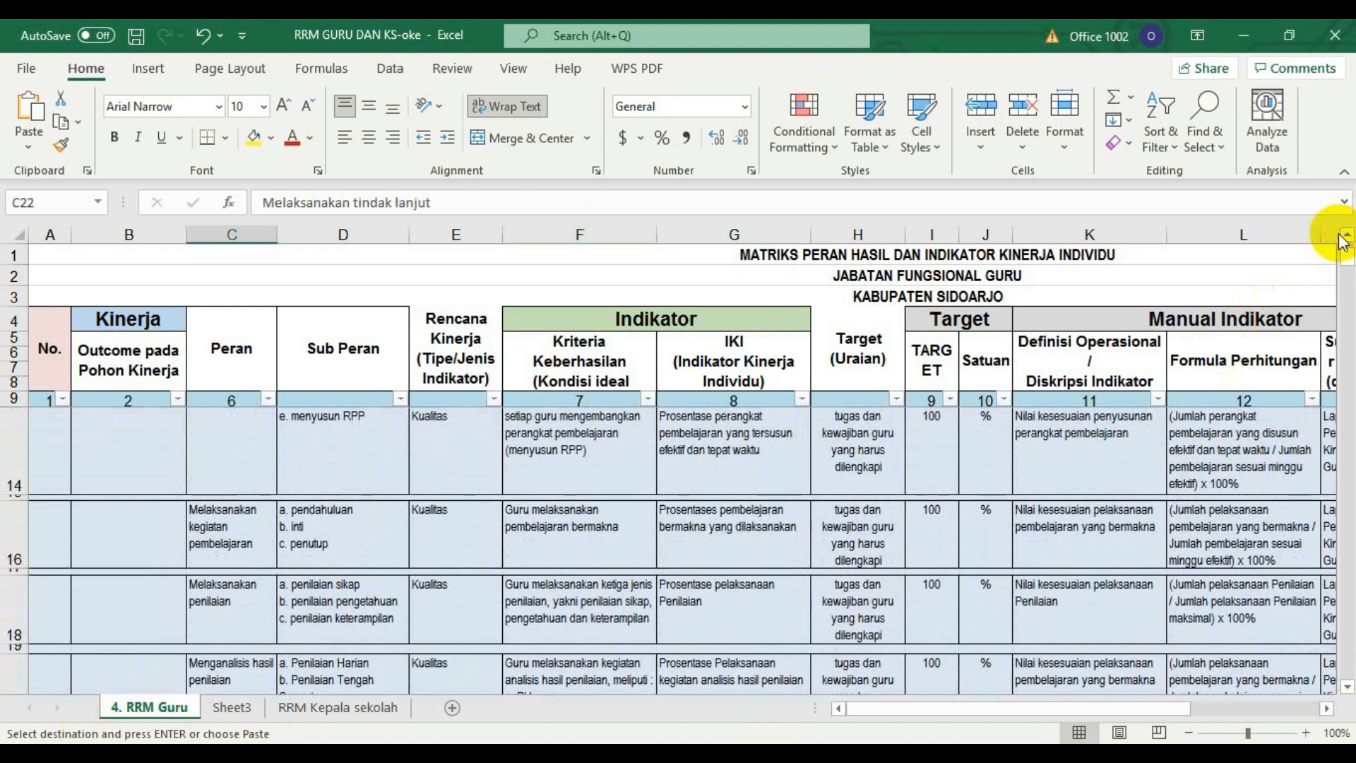
left_click(1350, 234)
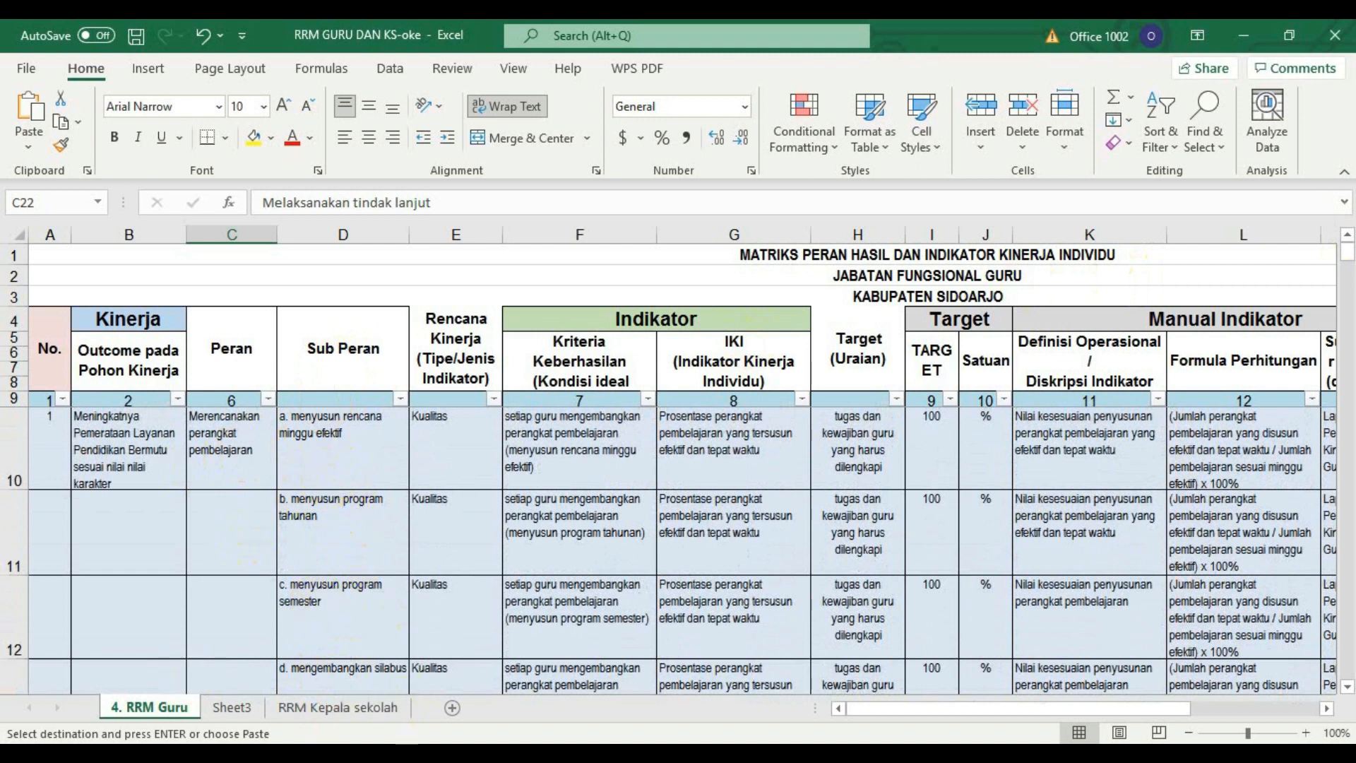
In e-Kinerja, add a rencana aksi to the menyusun rencana minggu efektif indicator with Angka Kredit 1.19 and Satuan %.
mouse_move(317, 755)
left_click(319, 756)
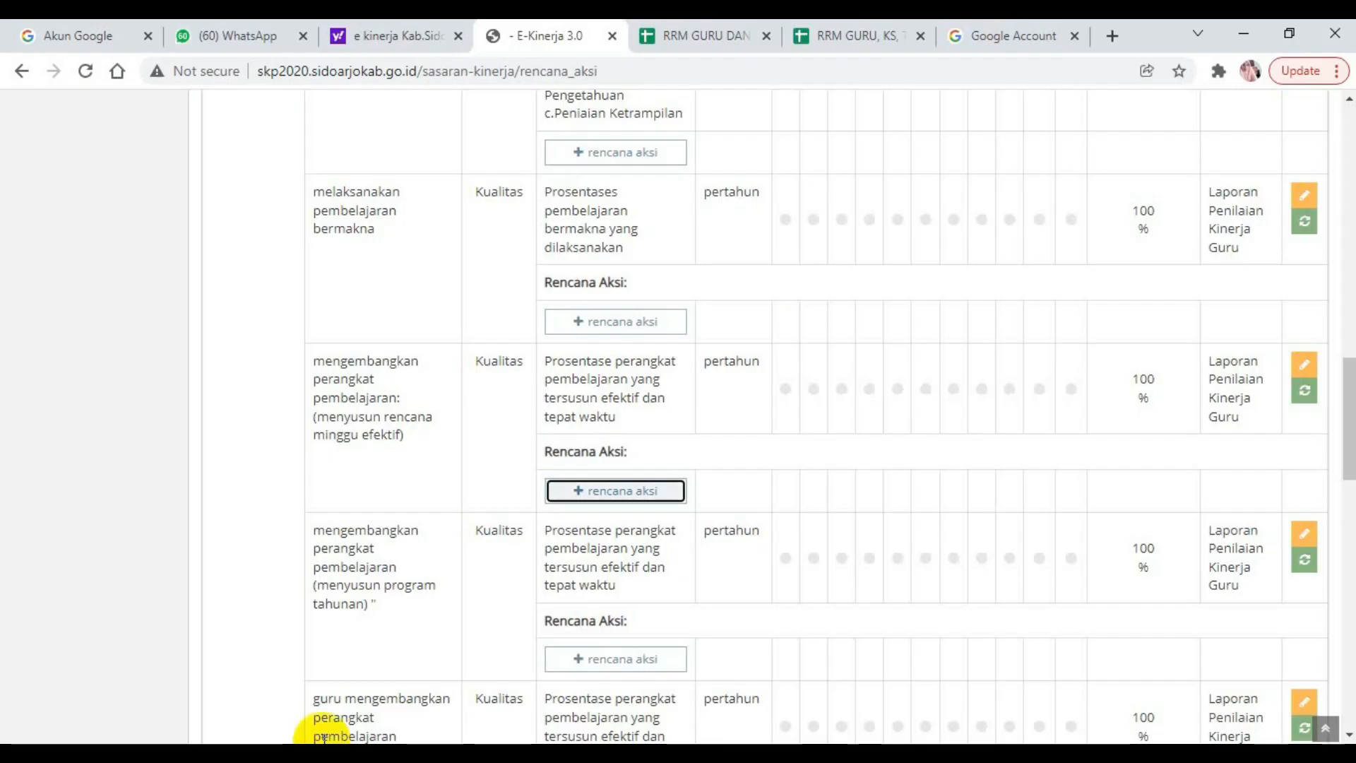
left_click(598, 499)
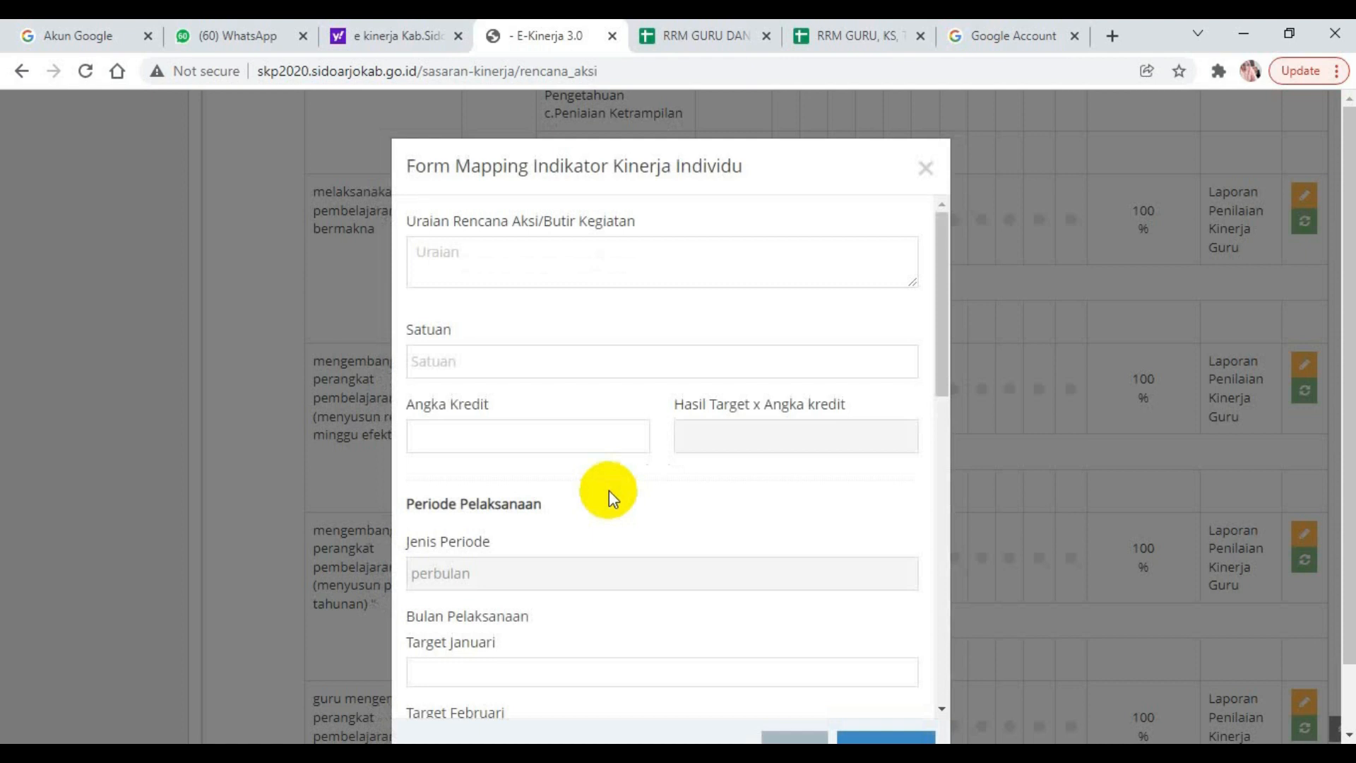
left_click(443, 269)
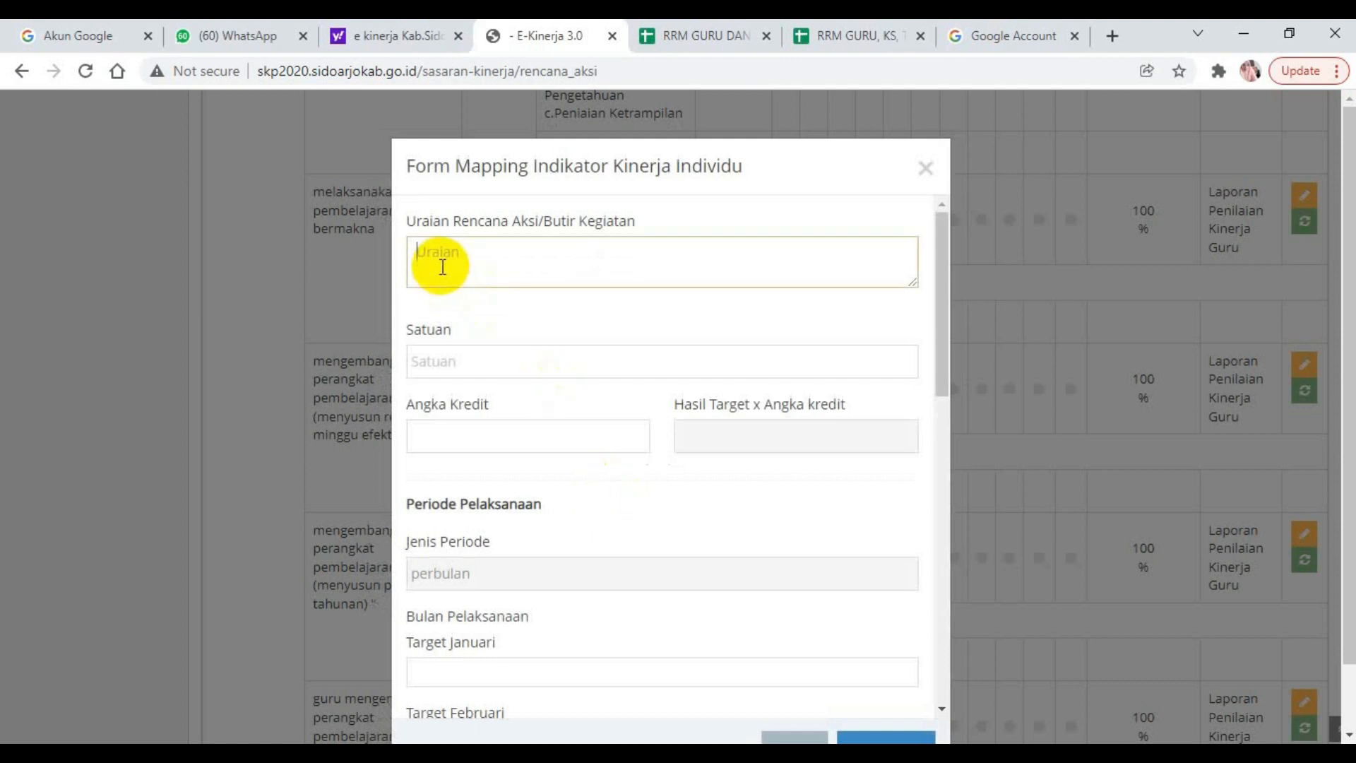
left_click(478, 438)
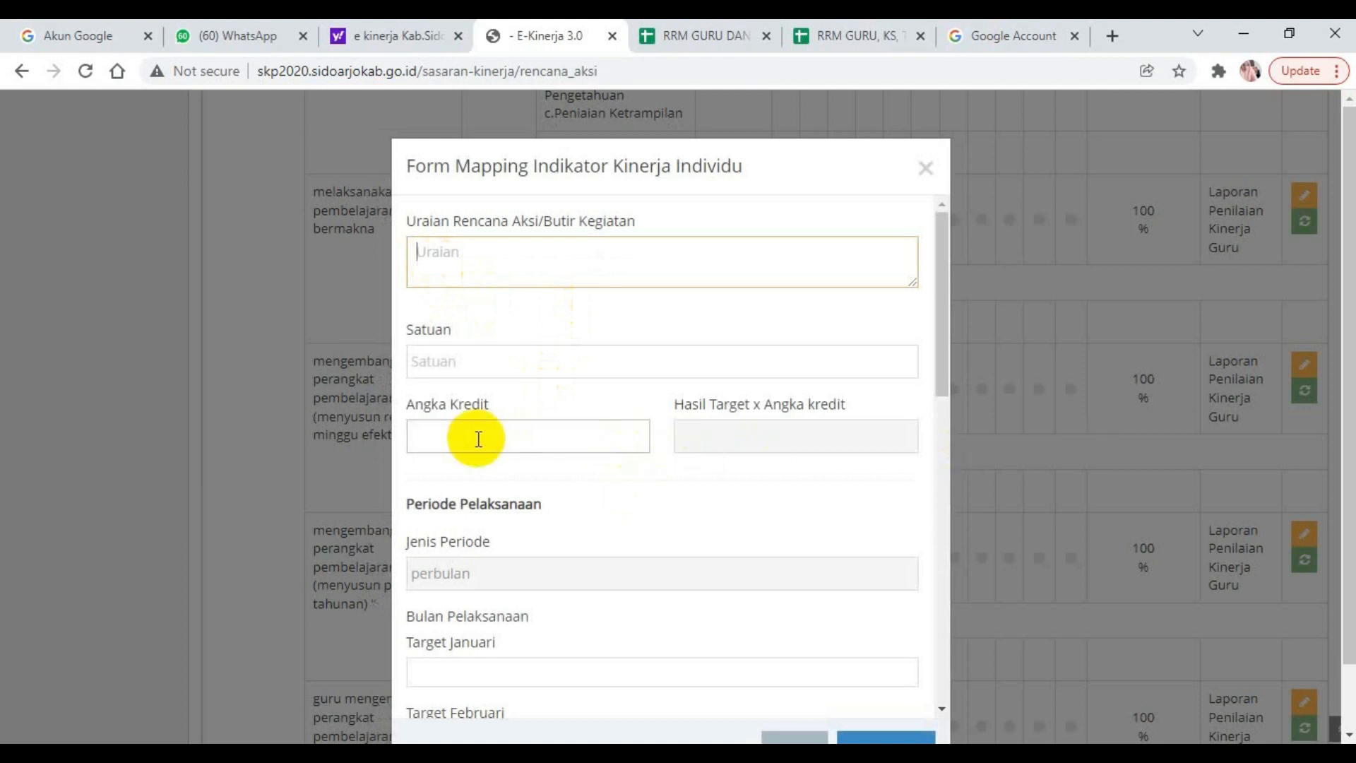
type("1.19")
left_click(443, 365)
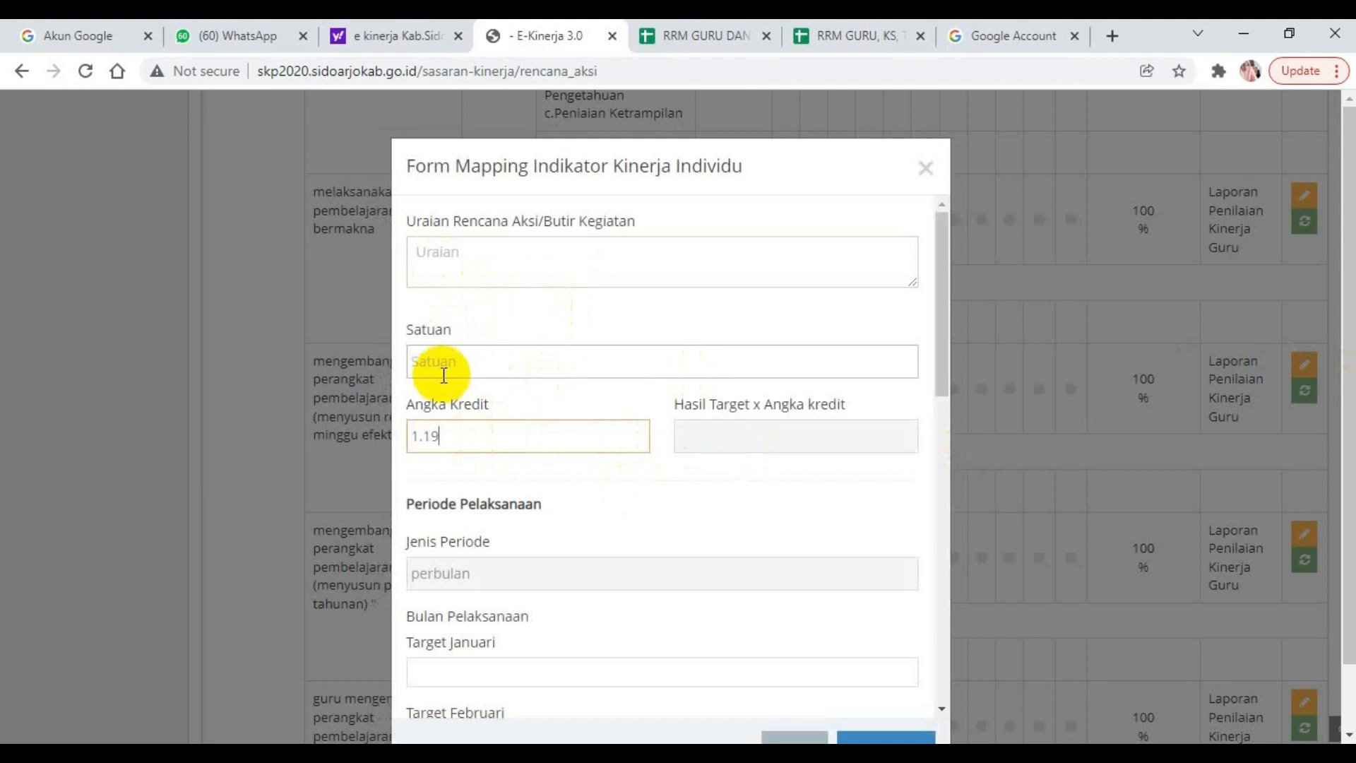
type("*")
key("BackSpace")
type("%")
Enter "Menyusun rencana minggu efektif" as the Uraian Rencana Aksi, checking the wording against the first sub peran in the RRM Guru sheet.
left_click(423, 252)
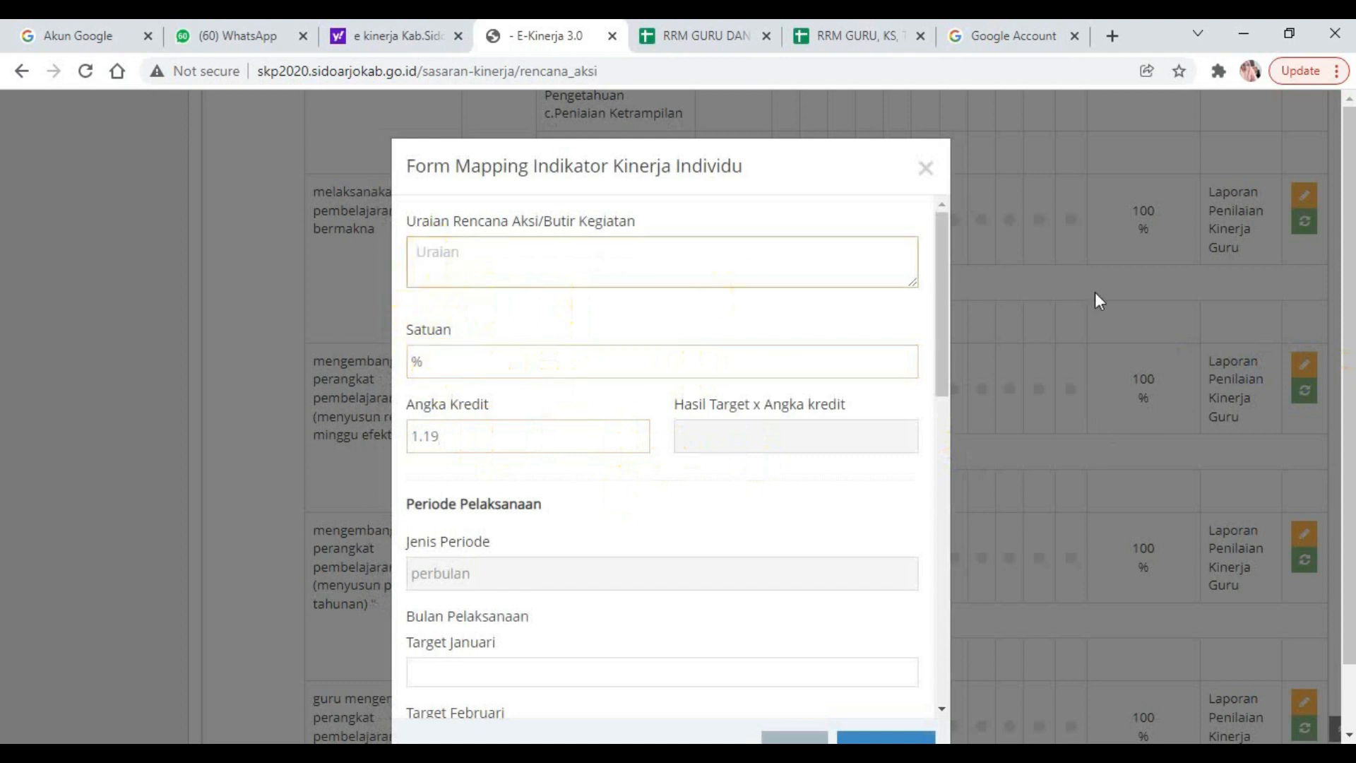
type("Menyusun")
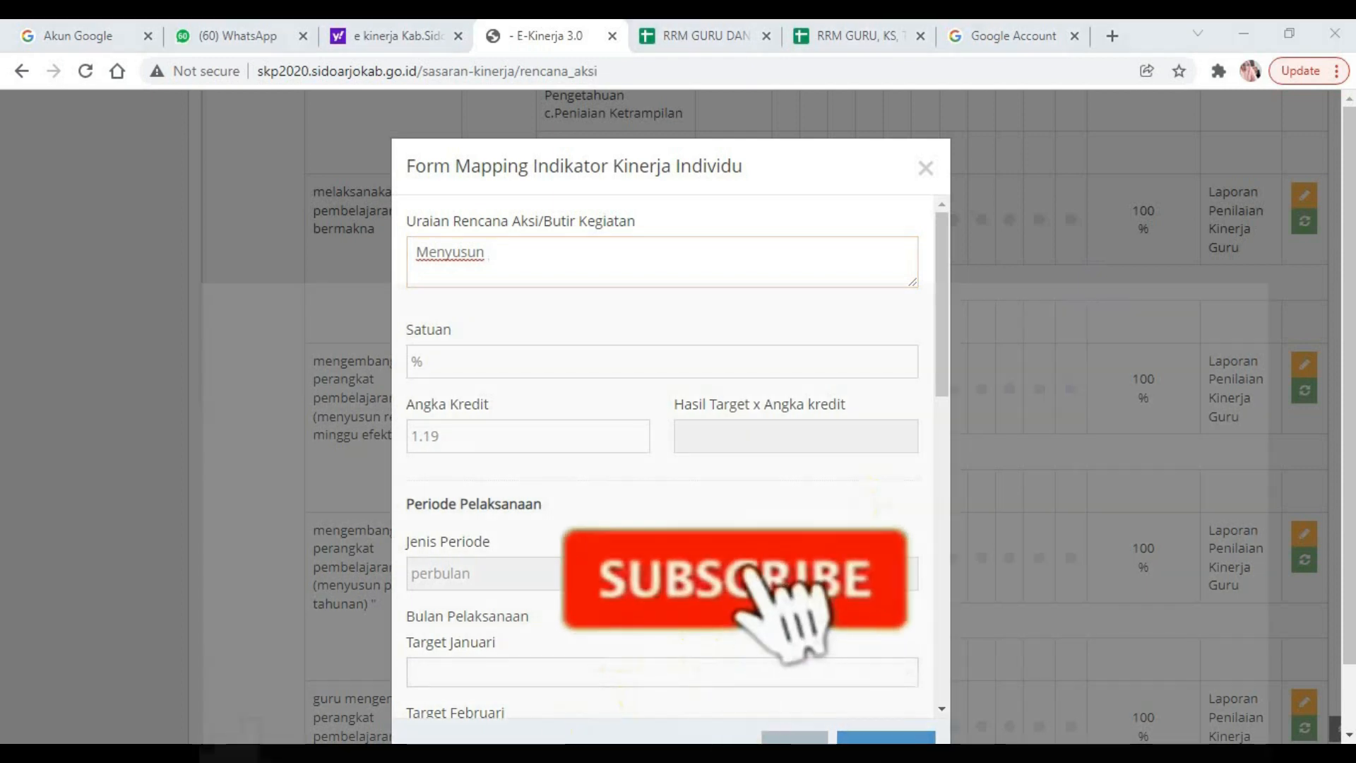
mouse_move(413, 706)
left_click(321, 661)
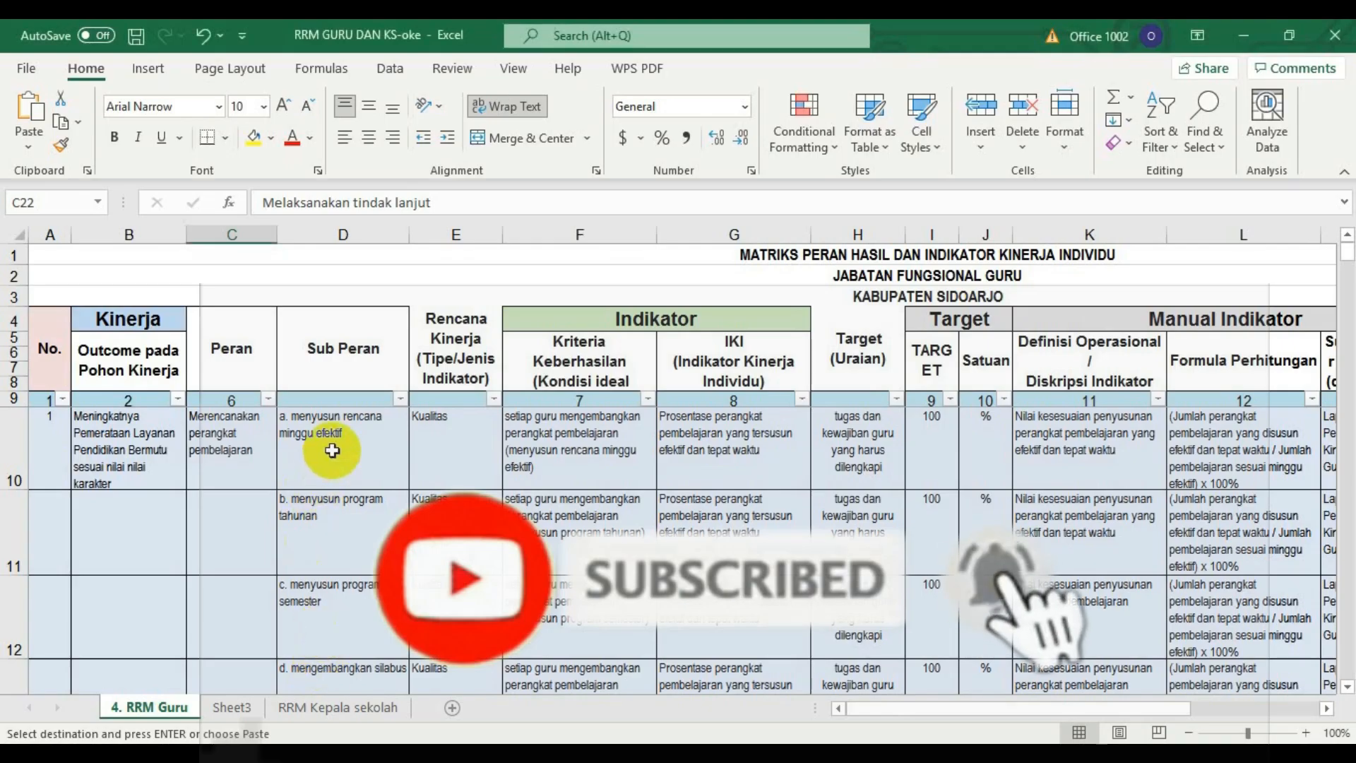
key("alt+Tab")
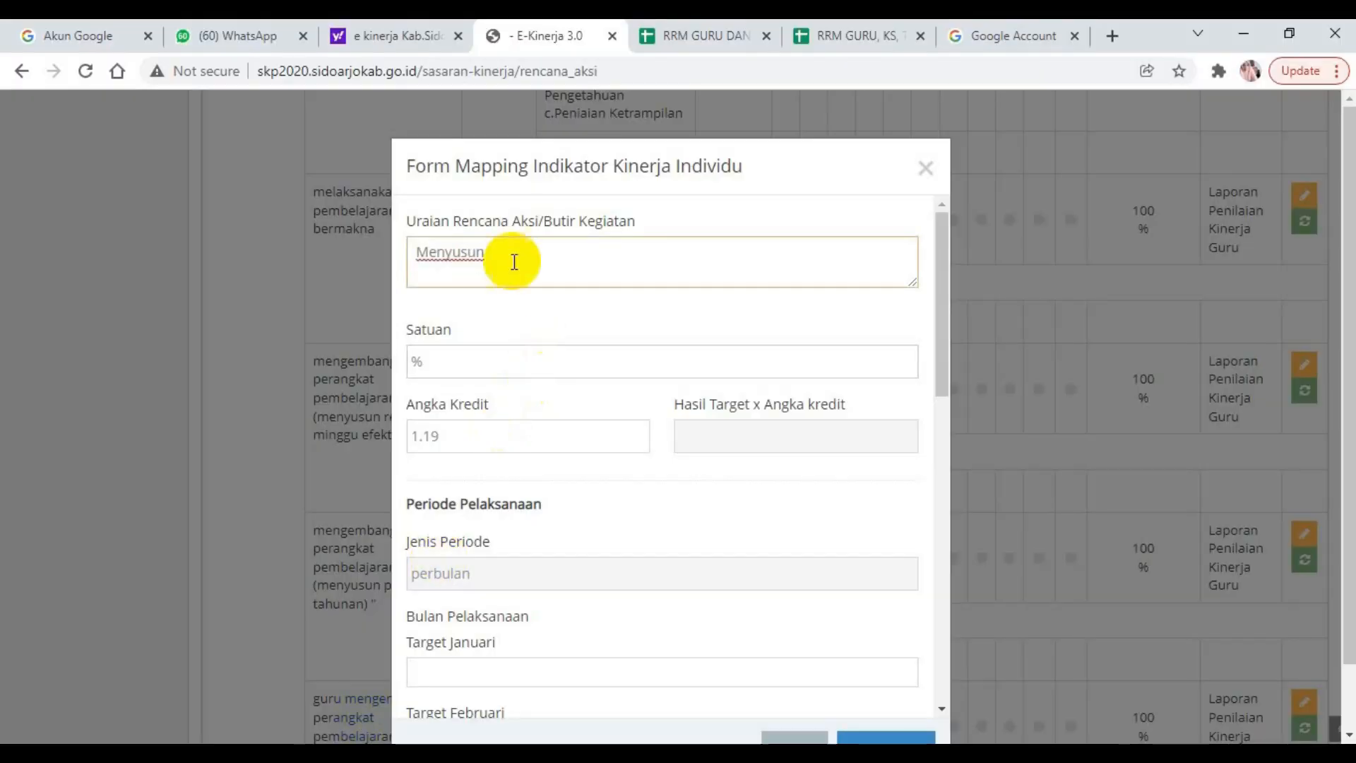
type("ren")
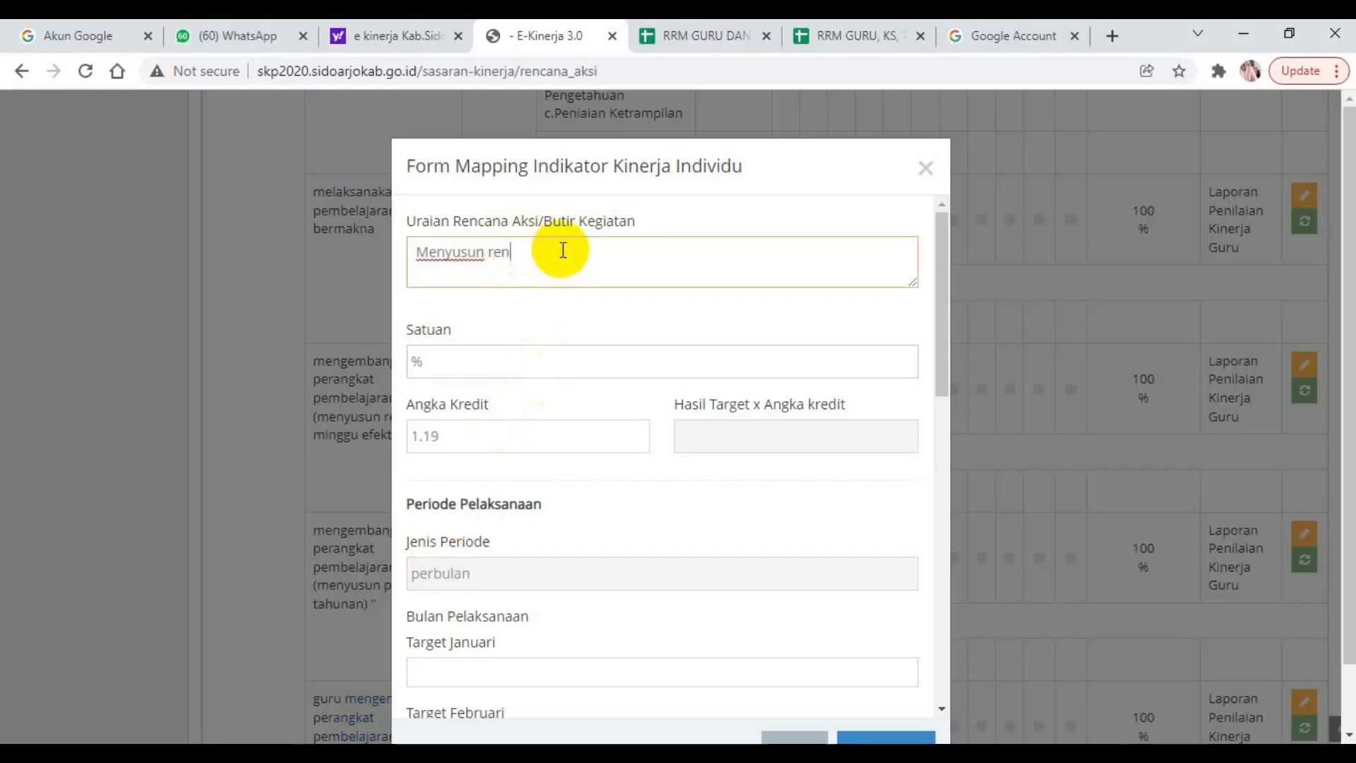
type("cana mingg")
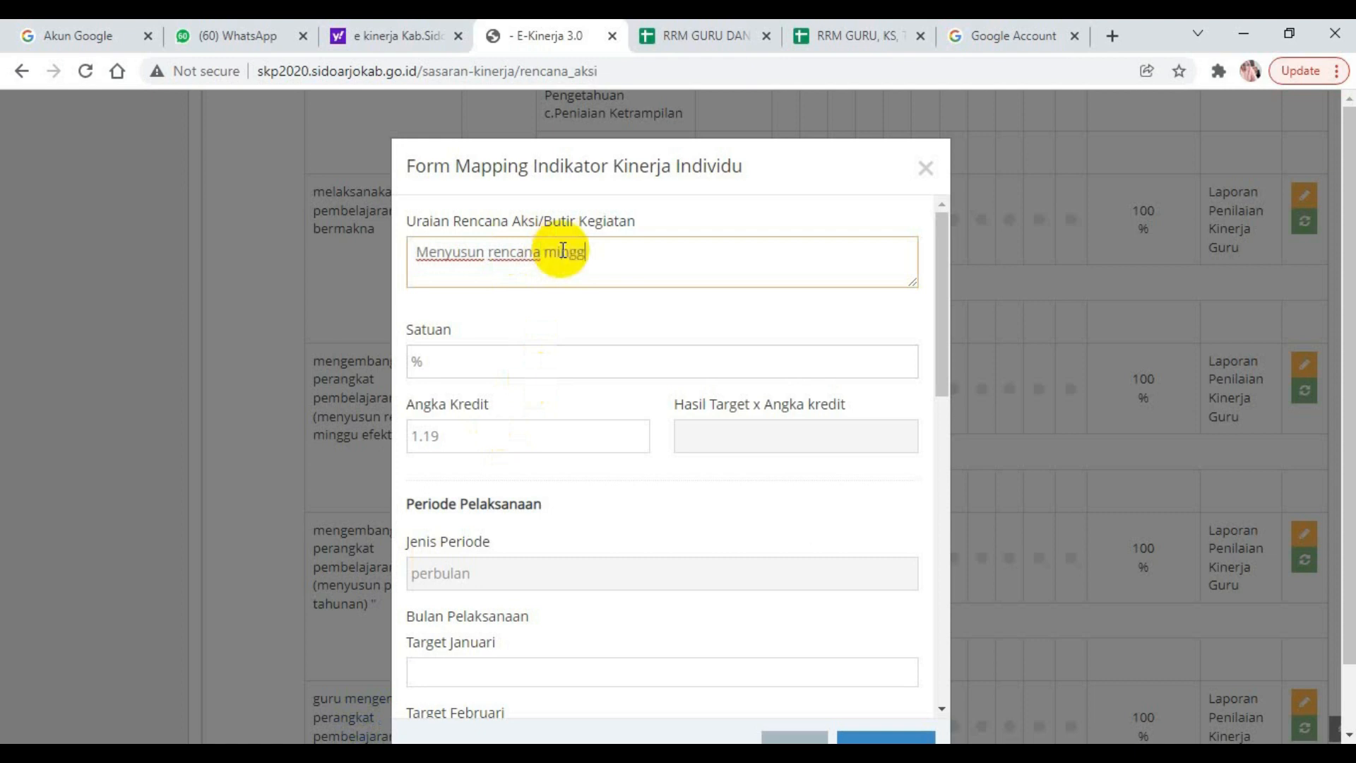
type("u efektif")
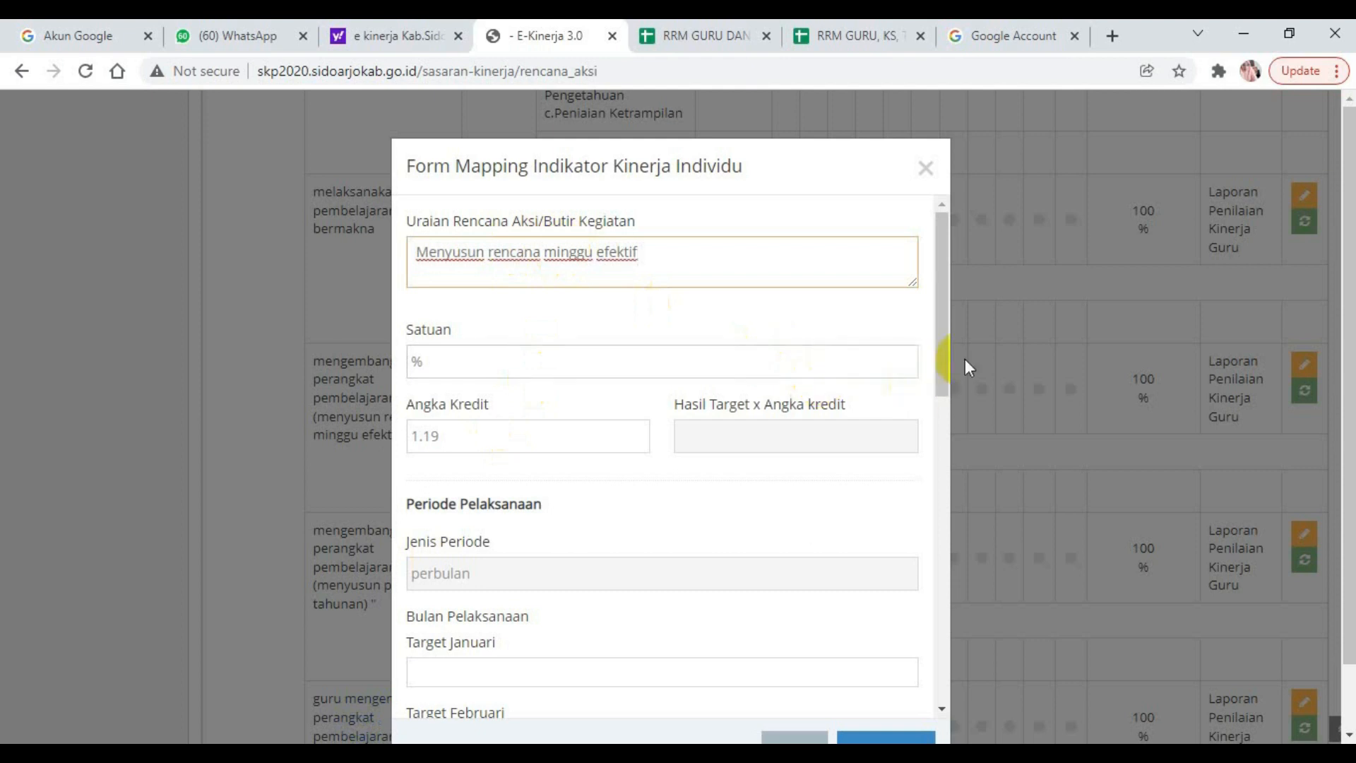
Set the Januari target to 100, the other monthly targets to 0 and the Sumber Data to "Laporan Penilaian Kinerja Guru", and save.
left_click_drag(942, 358, 943, 372)
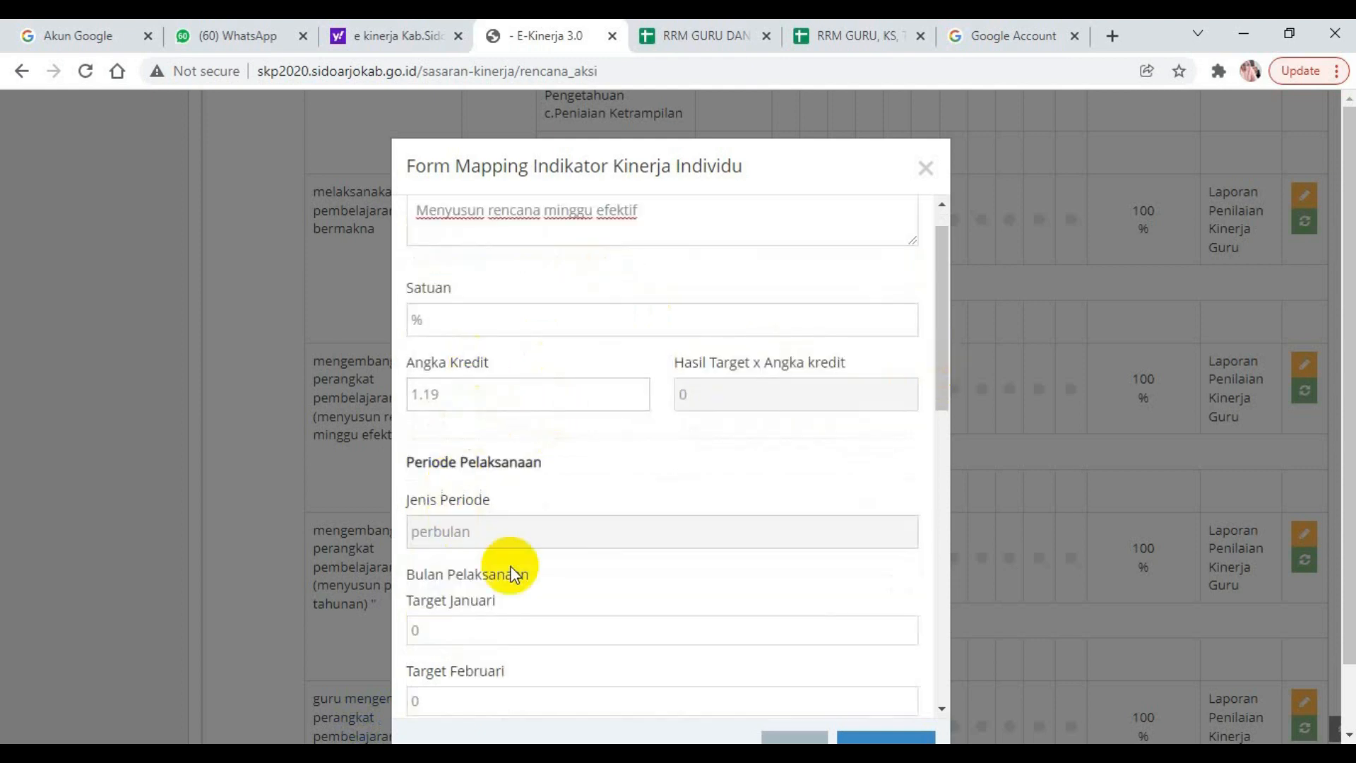
left_click_drag(942, 352, 943, 432)
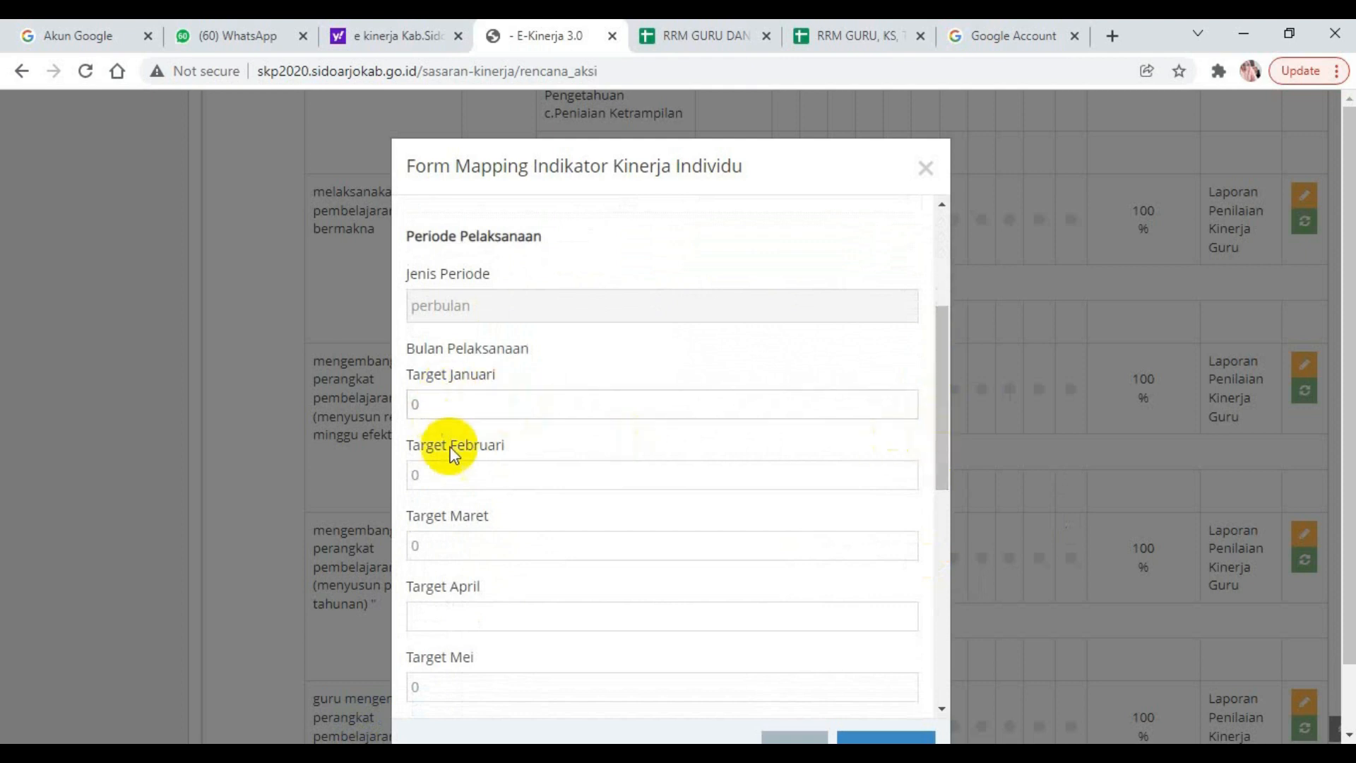
left_click(421, 404)
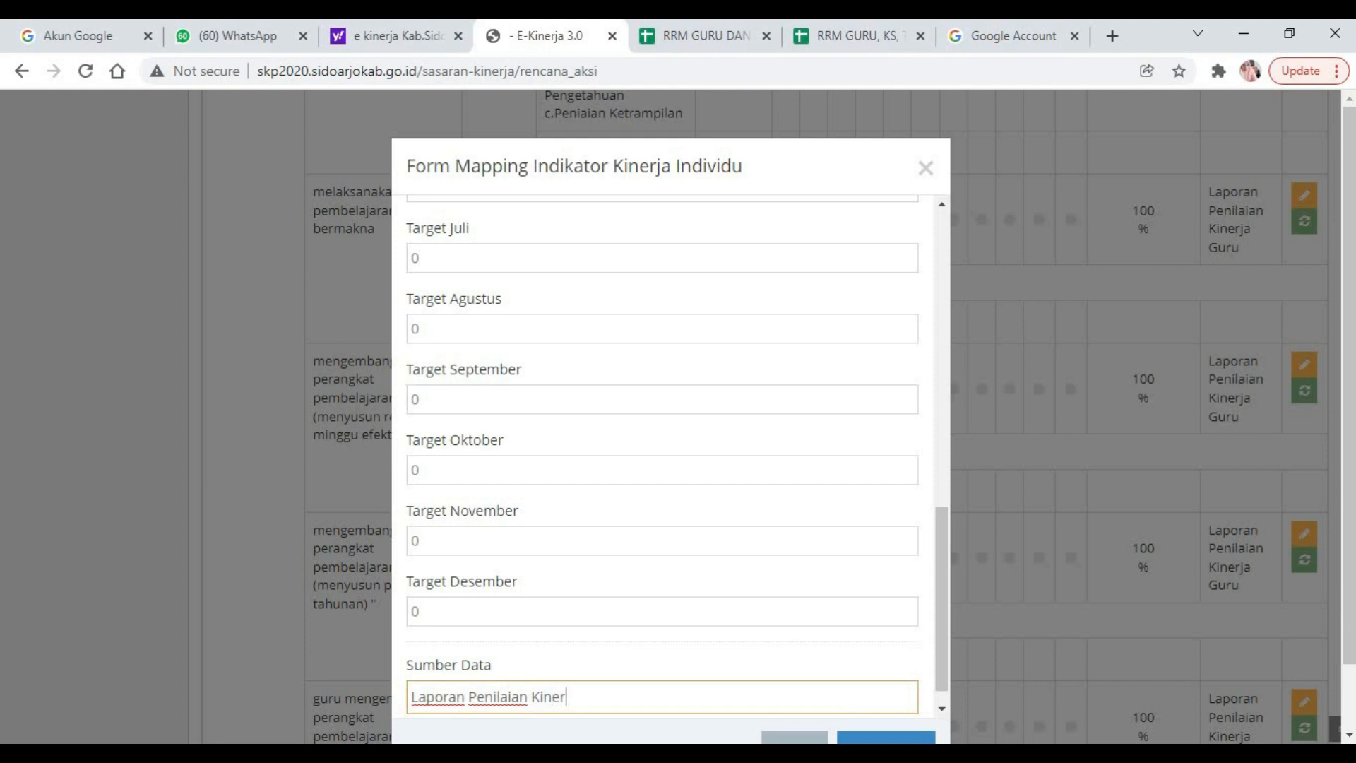
type("ja Guru")
scroll(1349, 507, "down", 1)
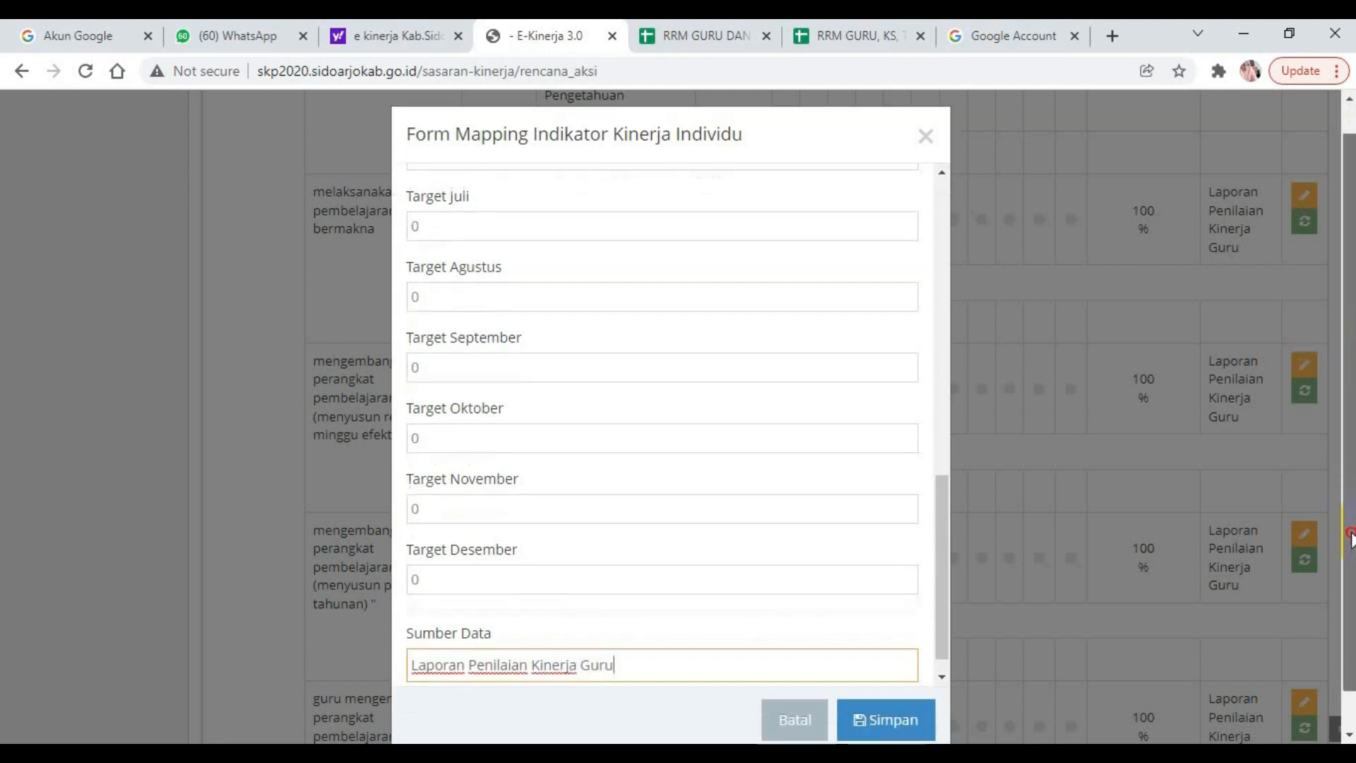
left_click(900, 680)
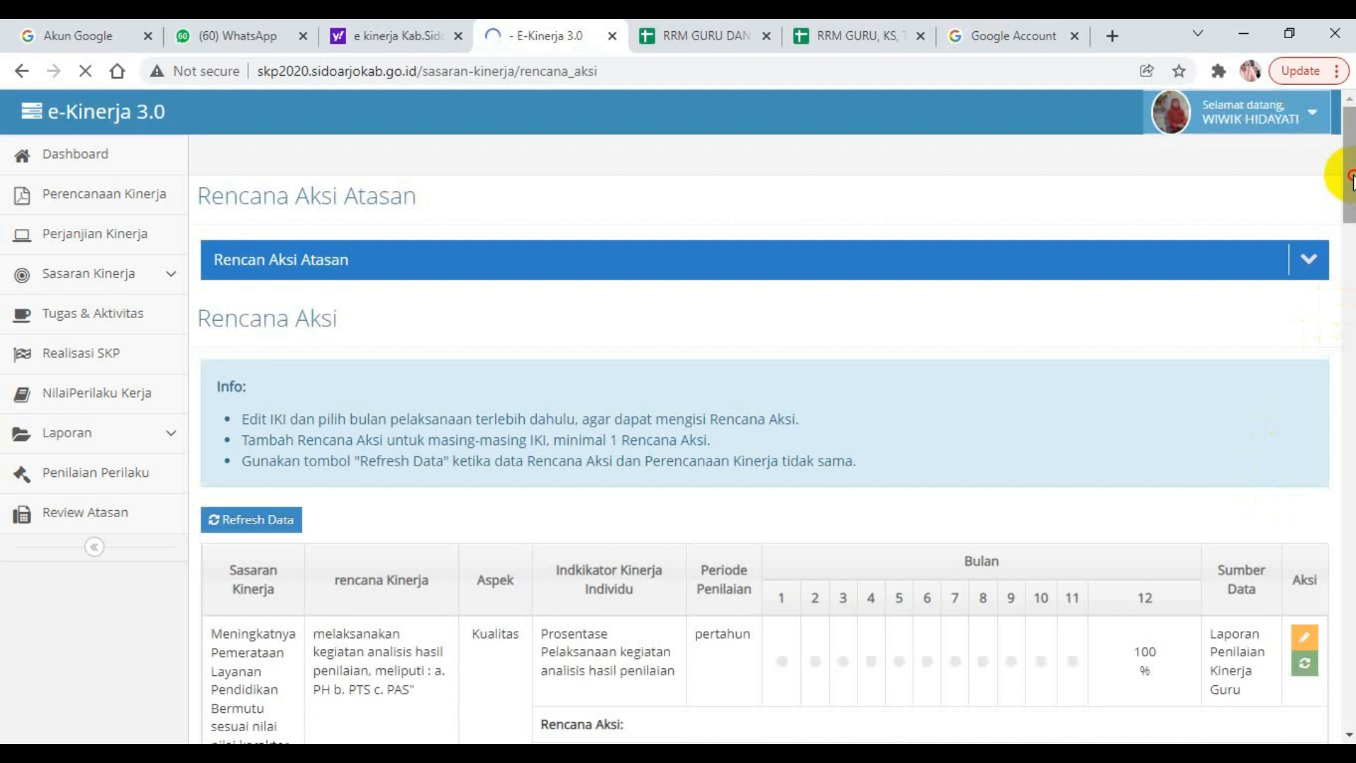
Check the saved minggu efektif rencana aksi and its Januari target in the Rencana Aksi table.
scroll(1340, 173, "down", 5)
scroll(682, 418, "down", 1)
left_click_drag(1348, 249, 1345, 404)
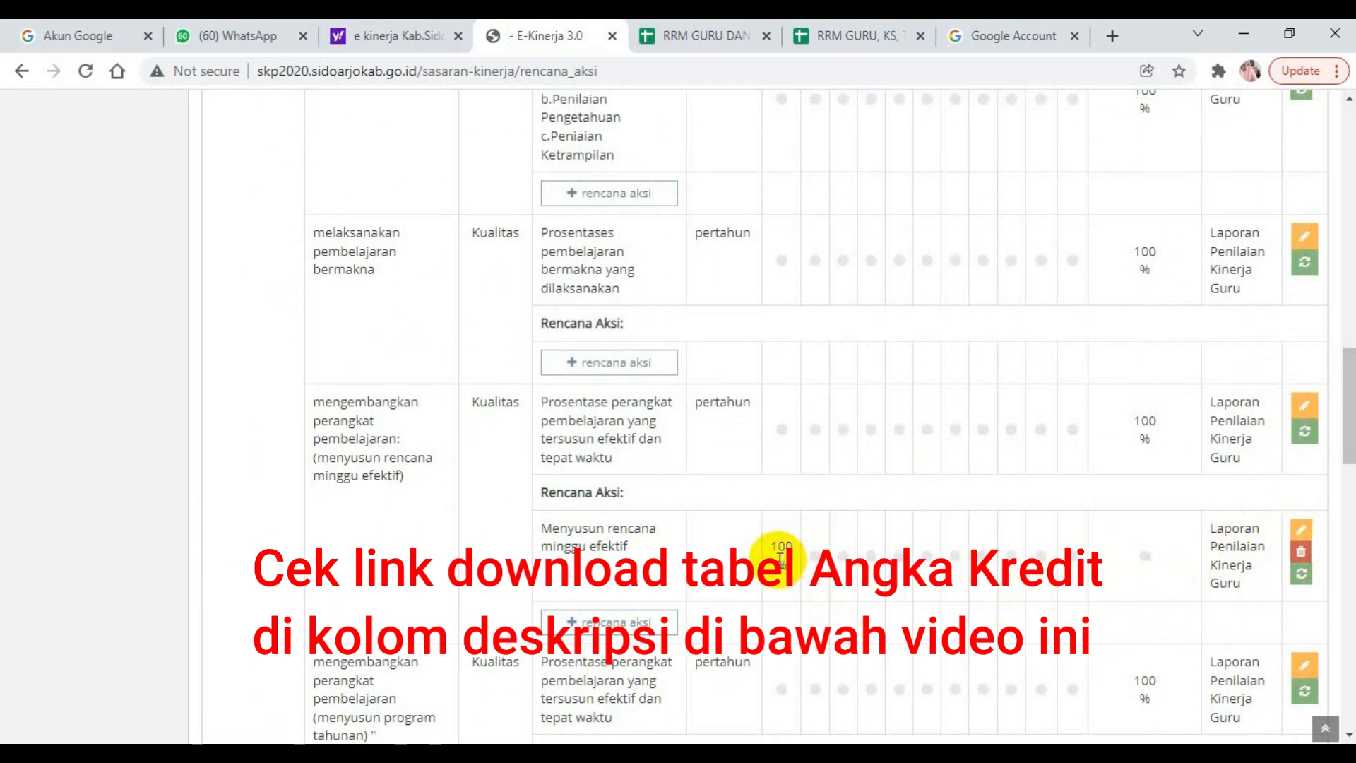
left_click_drag(1347, 451, 1349, 472)
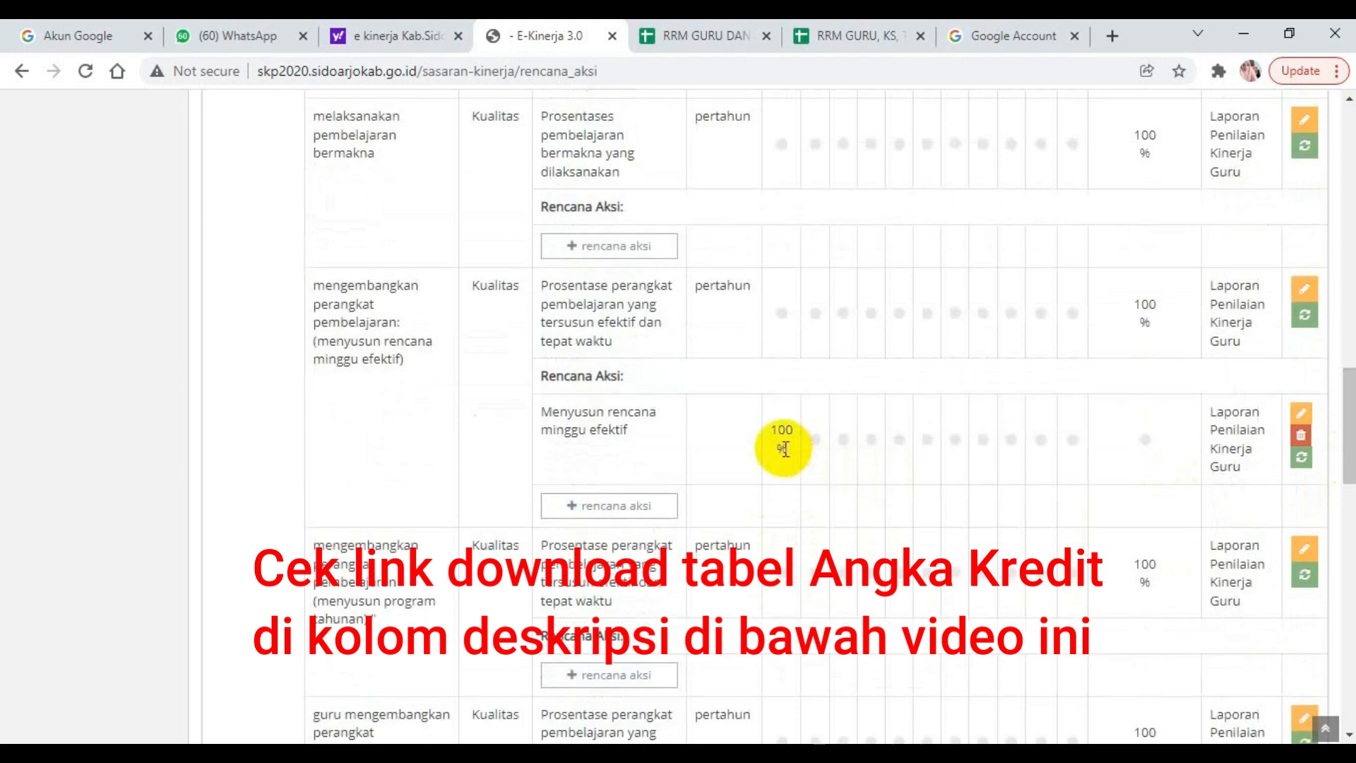
left_click_drag(1349, 423, 1349, 438)
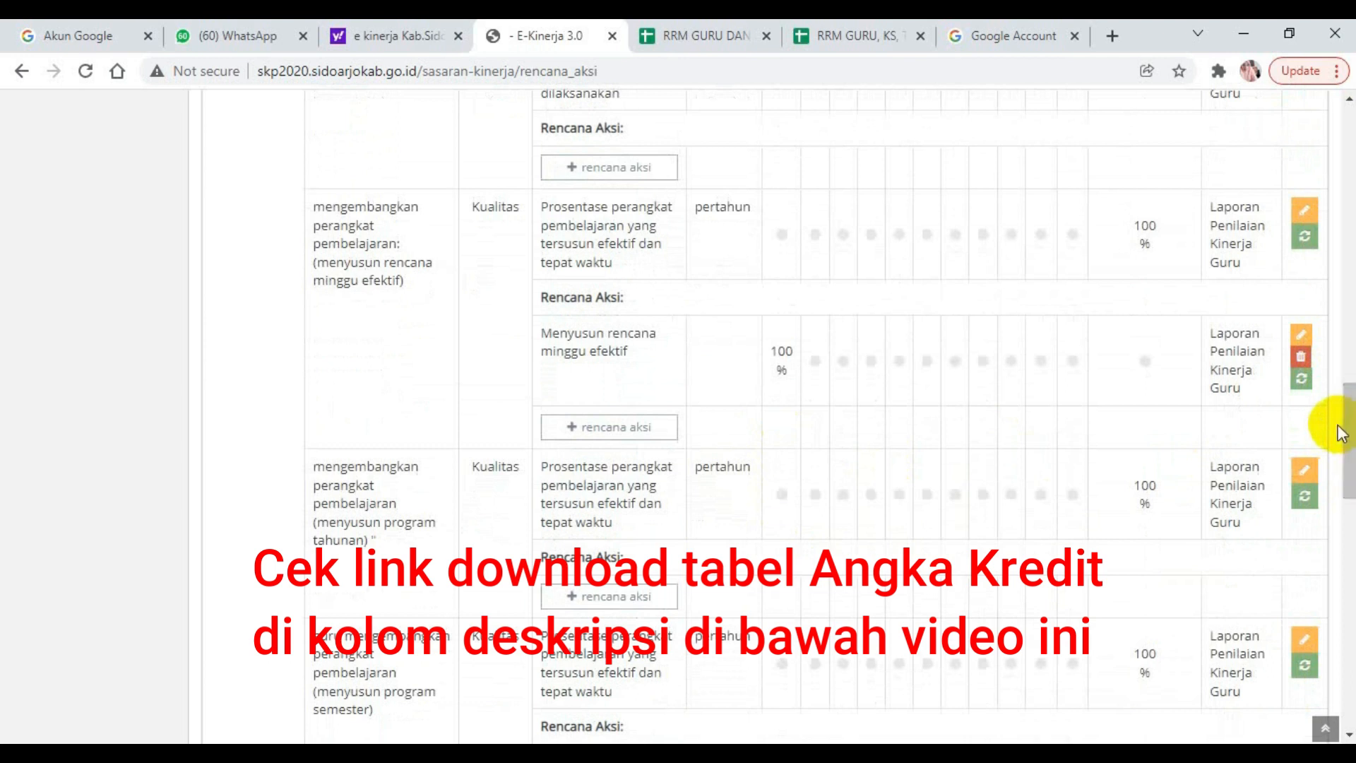
Review the Rencana Aksi table from the remaining indicators without a rencana aksi back to the first entries.
left_click_drag(1349, 434, 1348, 686)
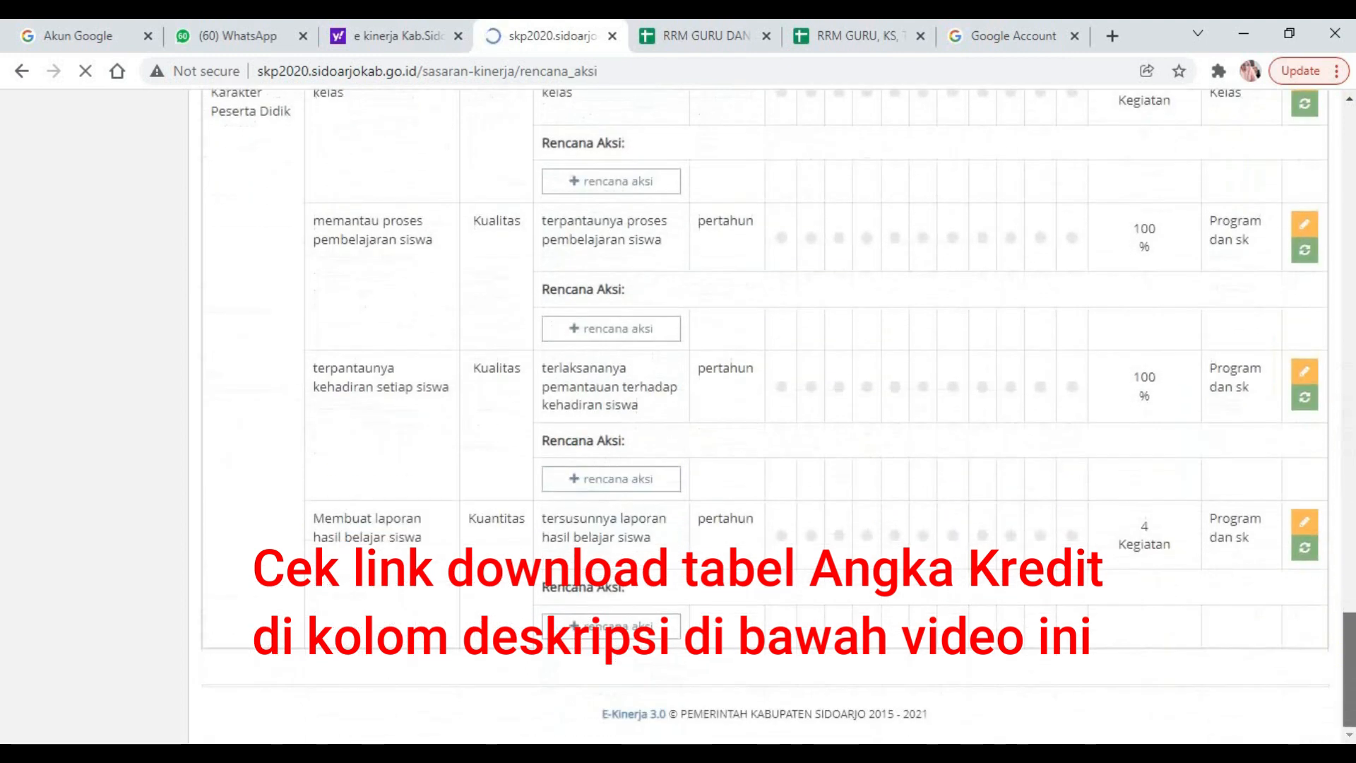
scroll(1328, 607, "up", 5)
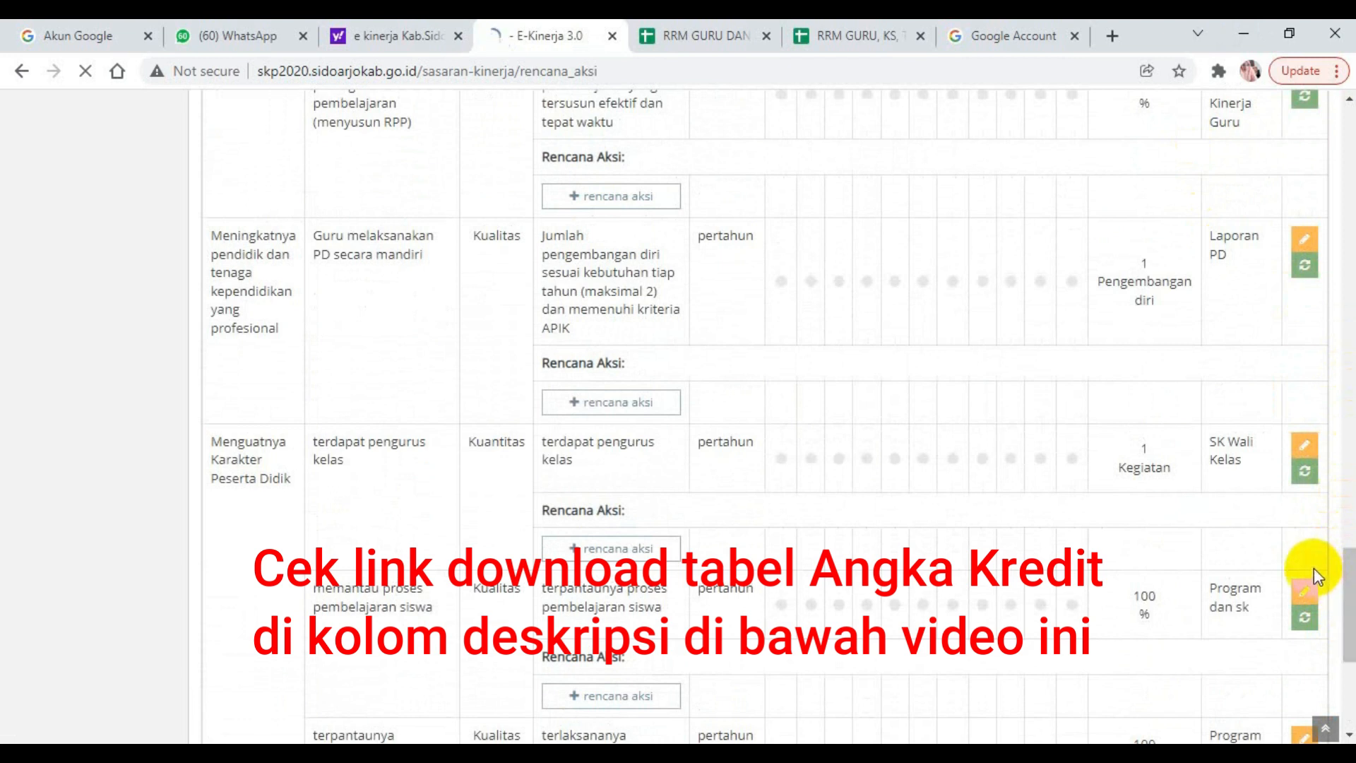
left_click_drag(1355, 587, 1354, 219)
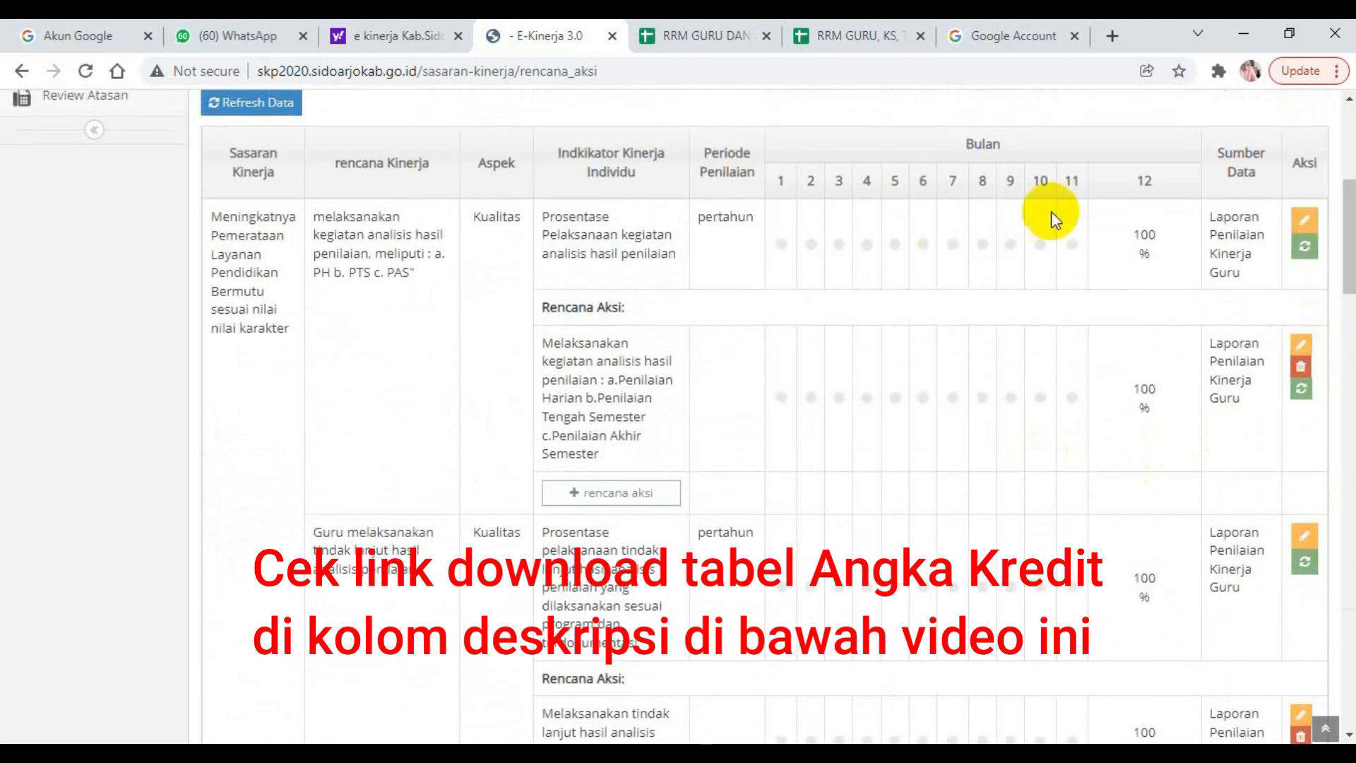
left_click_drag(1348, 235, 1346, 167)
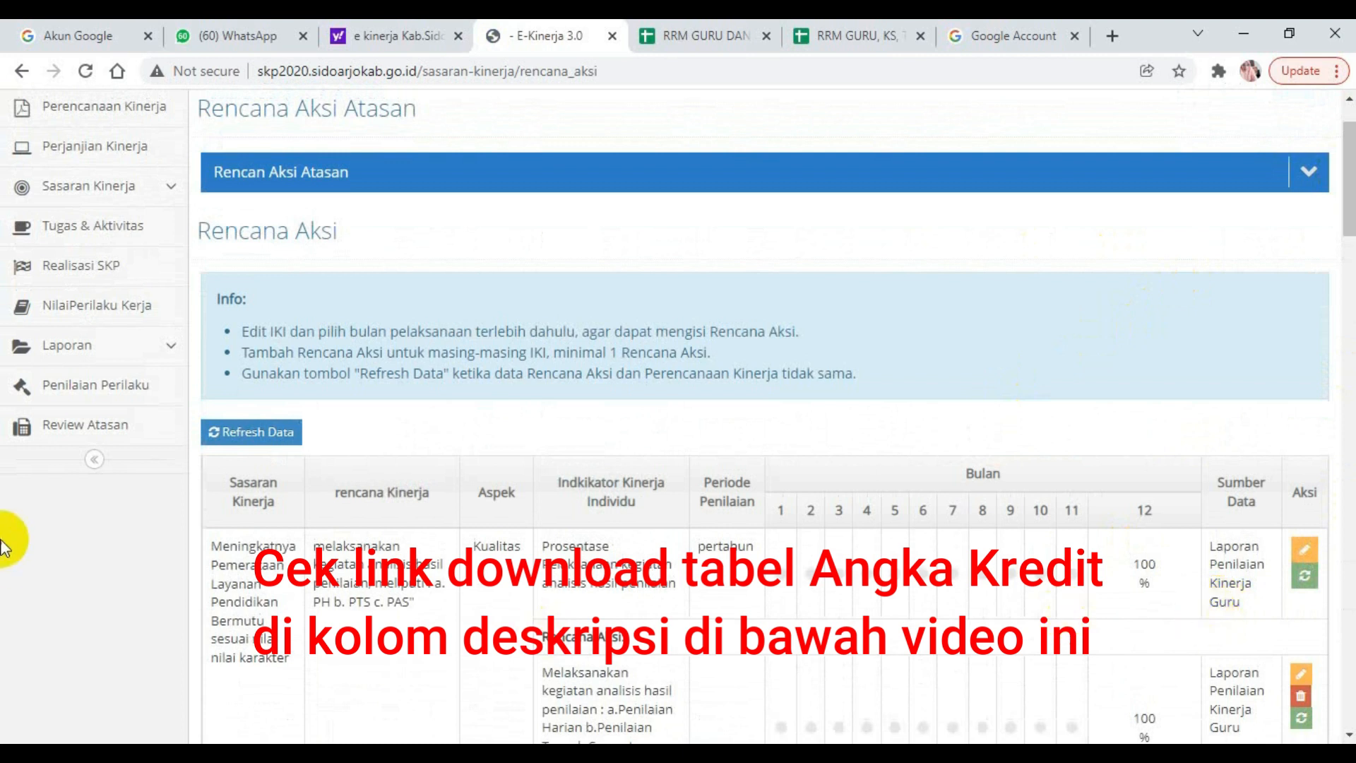
Open the Realisasi SKP page and examine the target confirmation status and the Tugas Pokok table.
left_click(82, 270)
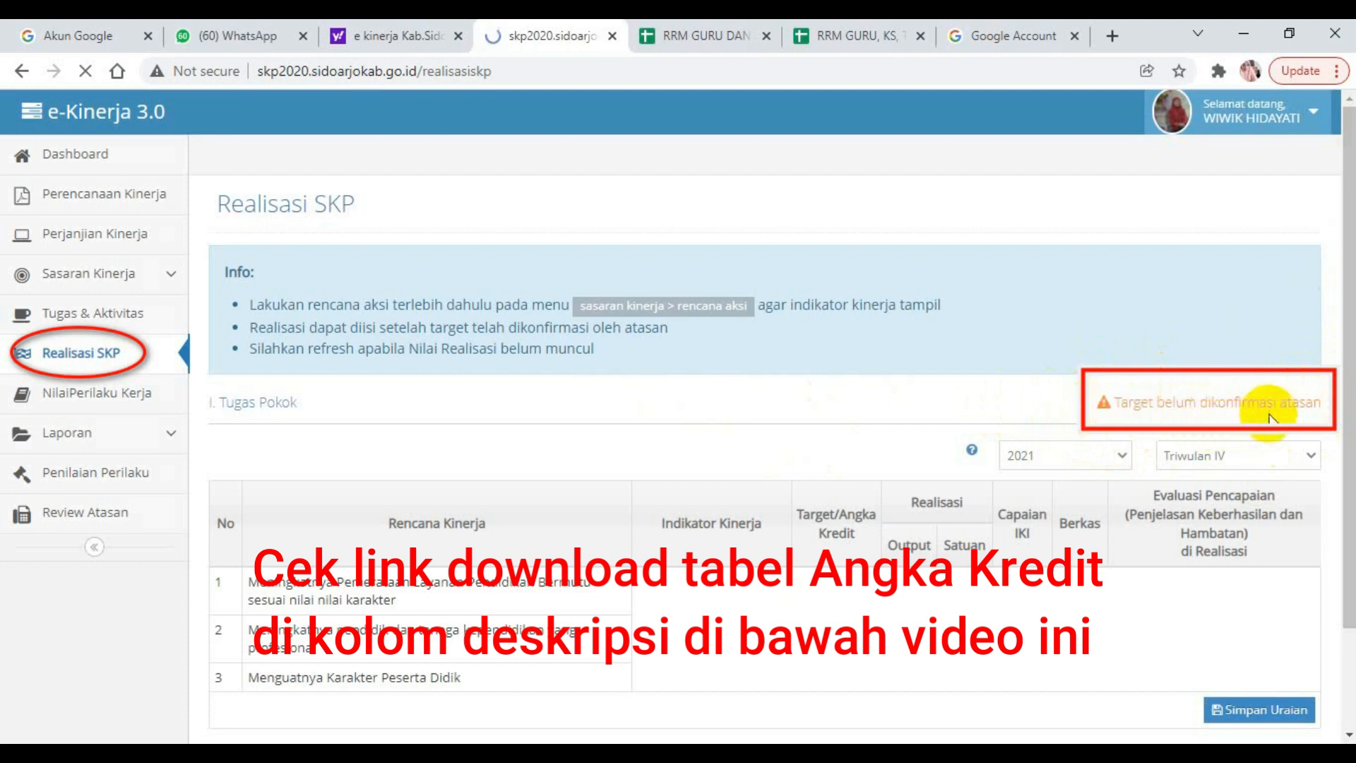
scroll(1332, 636, "down", 2)
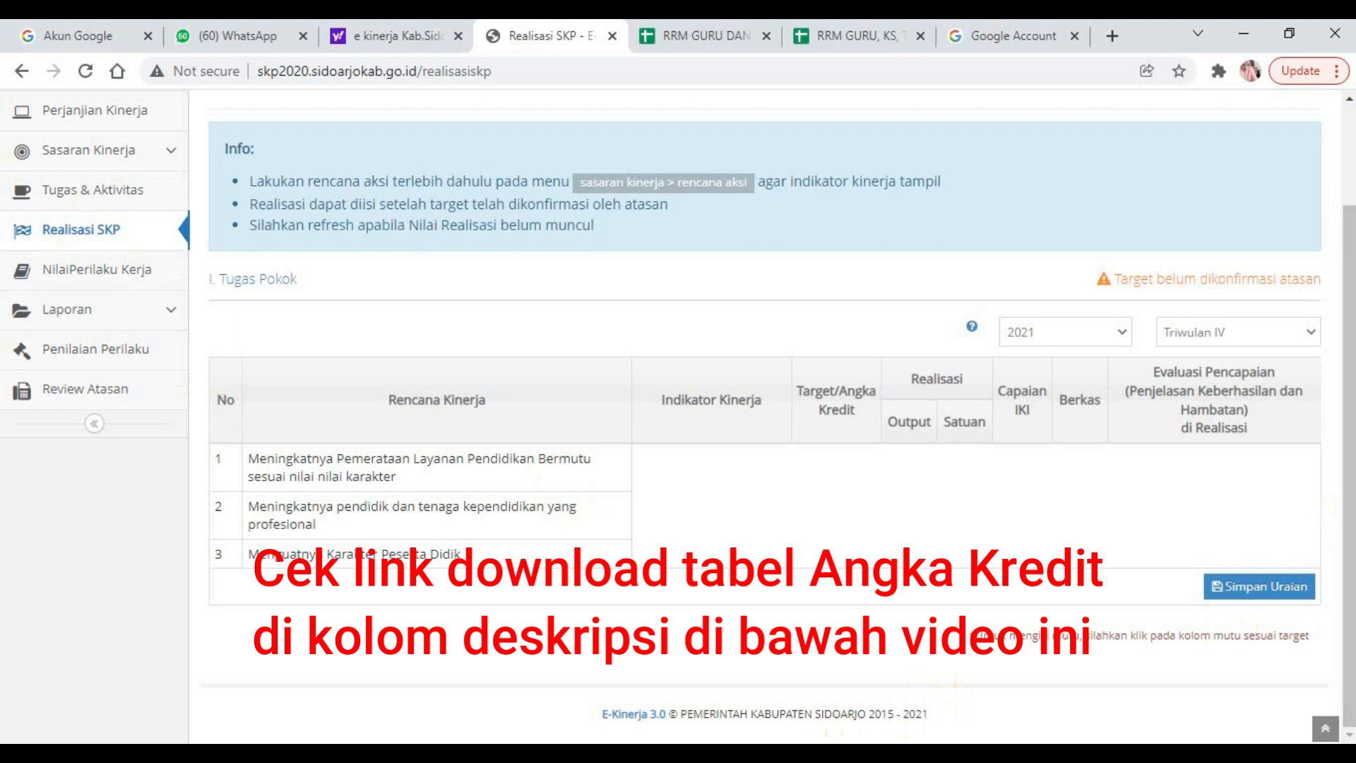
mouse_move(511, 755)
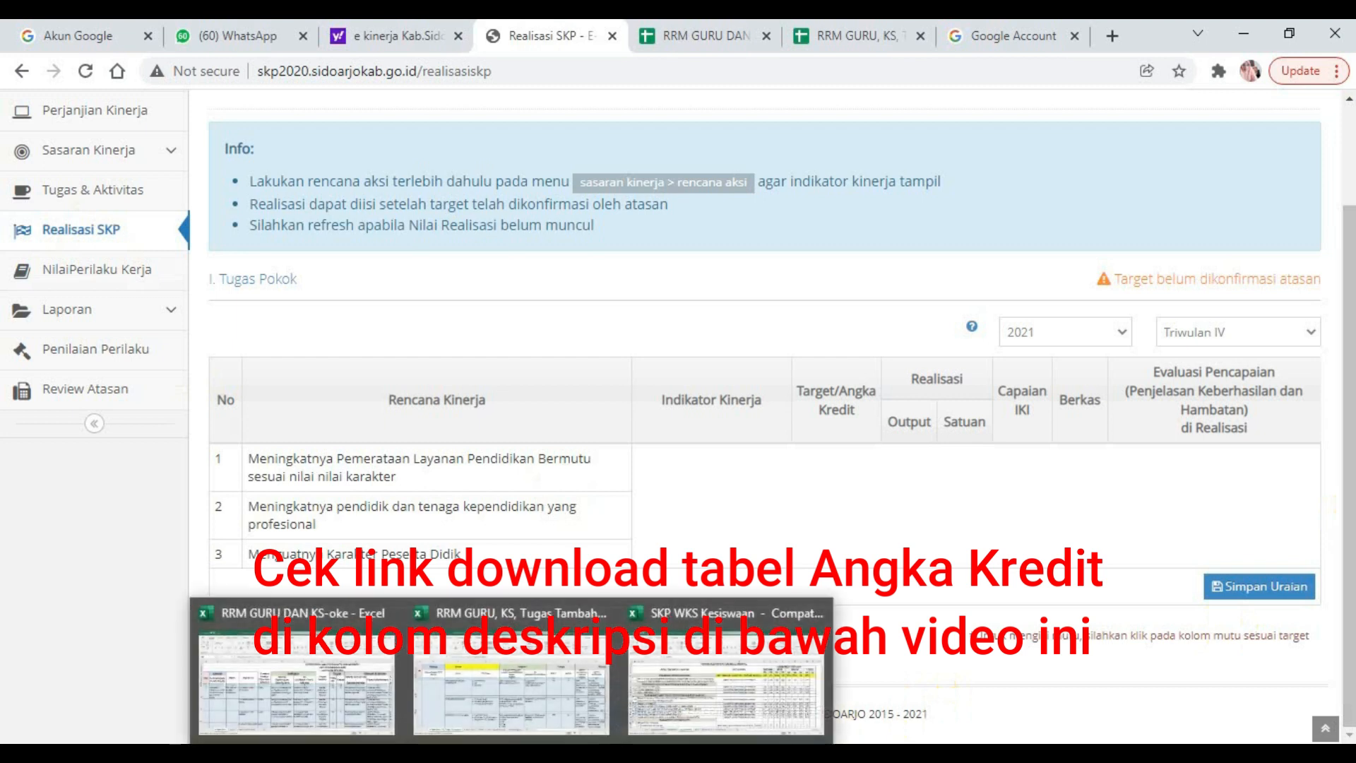